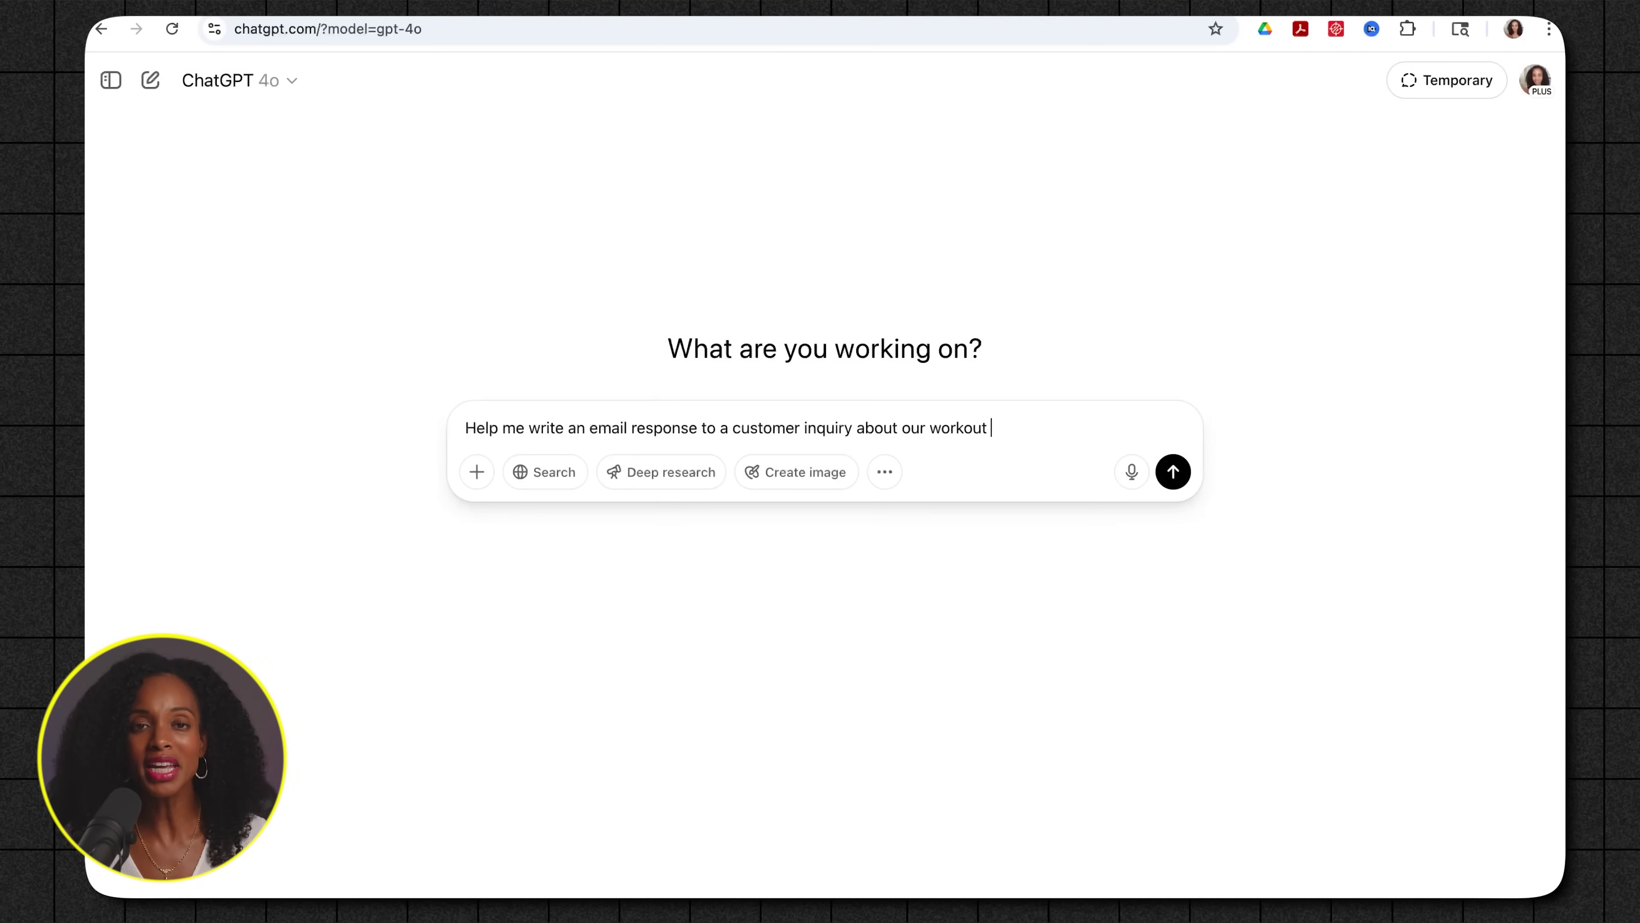
Step: Draft a prompt asking for an email reply to a customer inquiry about workout leggings
{"action": "type", "text": "leggings."}
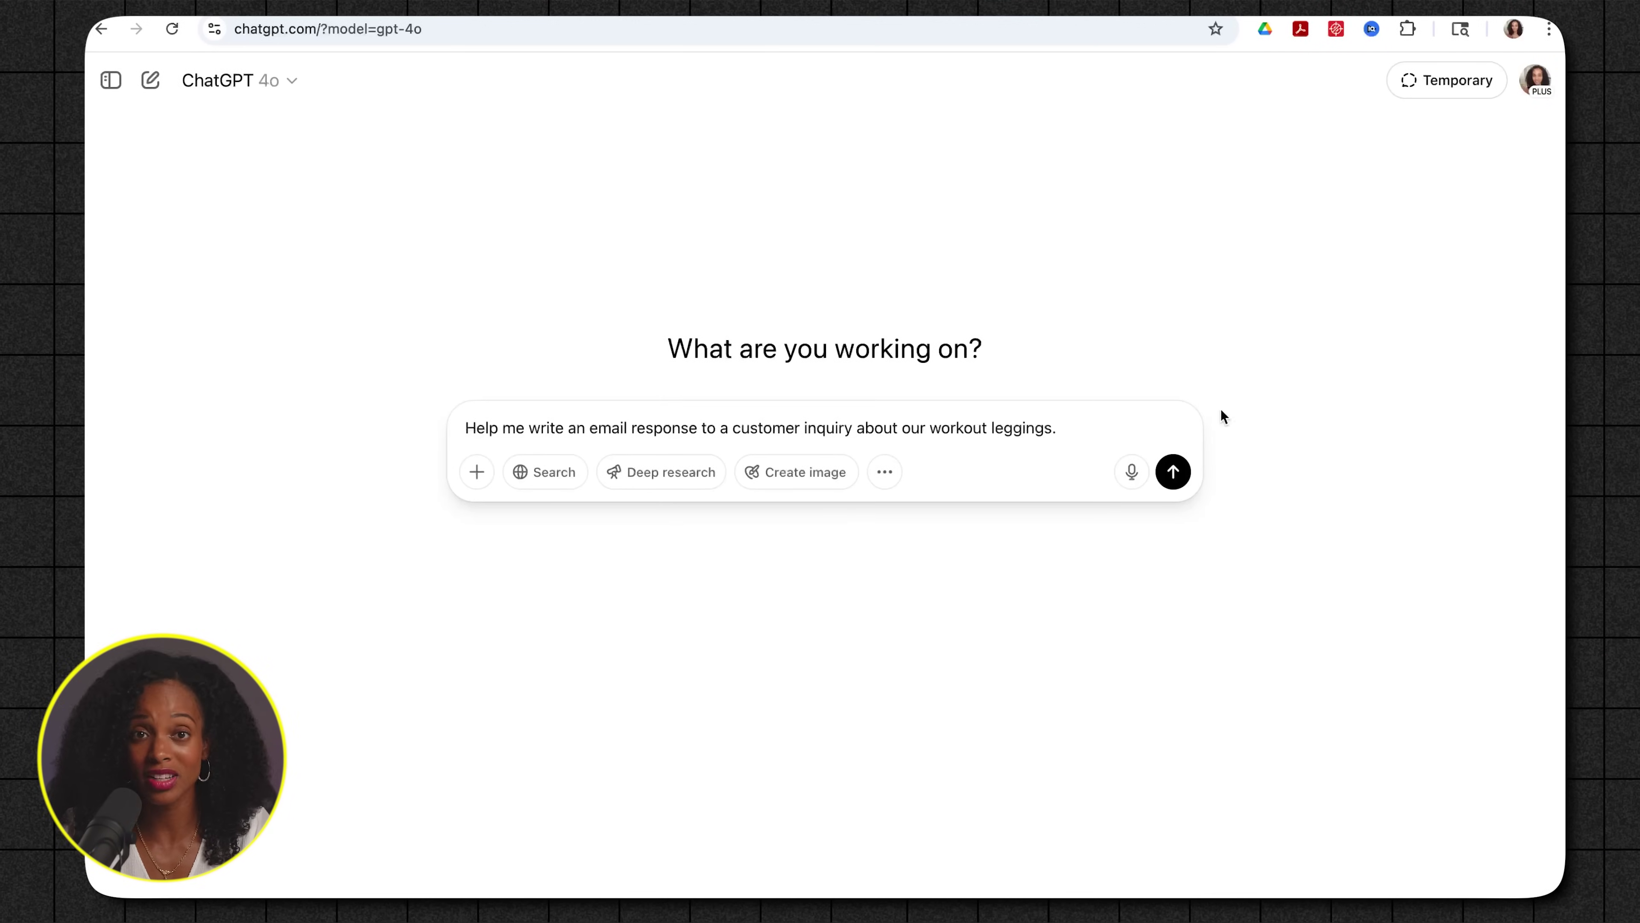
Step: Send the leggings email request, then ask ChatGPT to improve that previous prompt
{"action": "key", "text": "Return"}
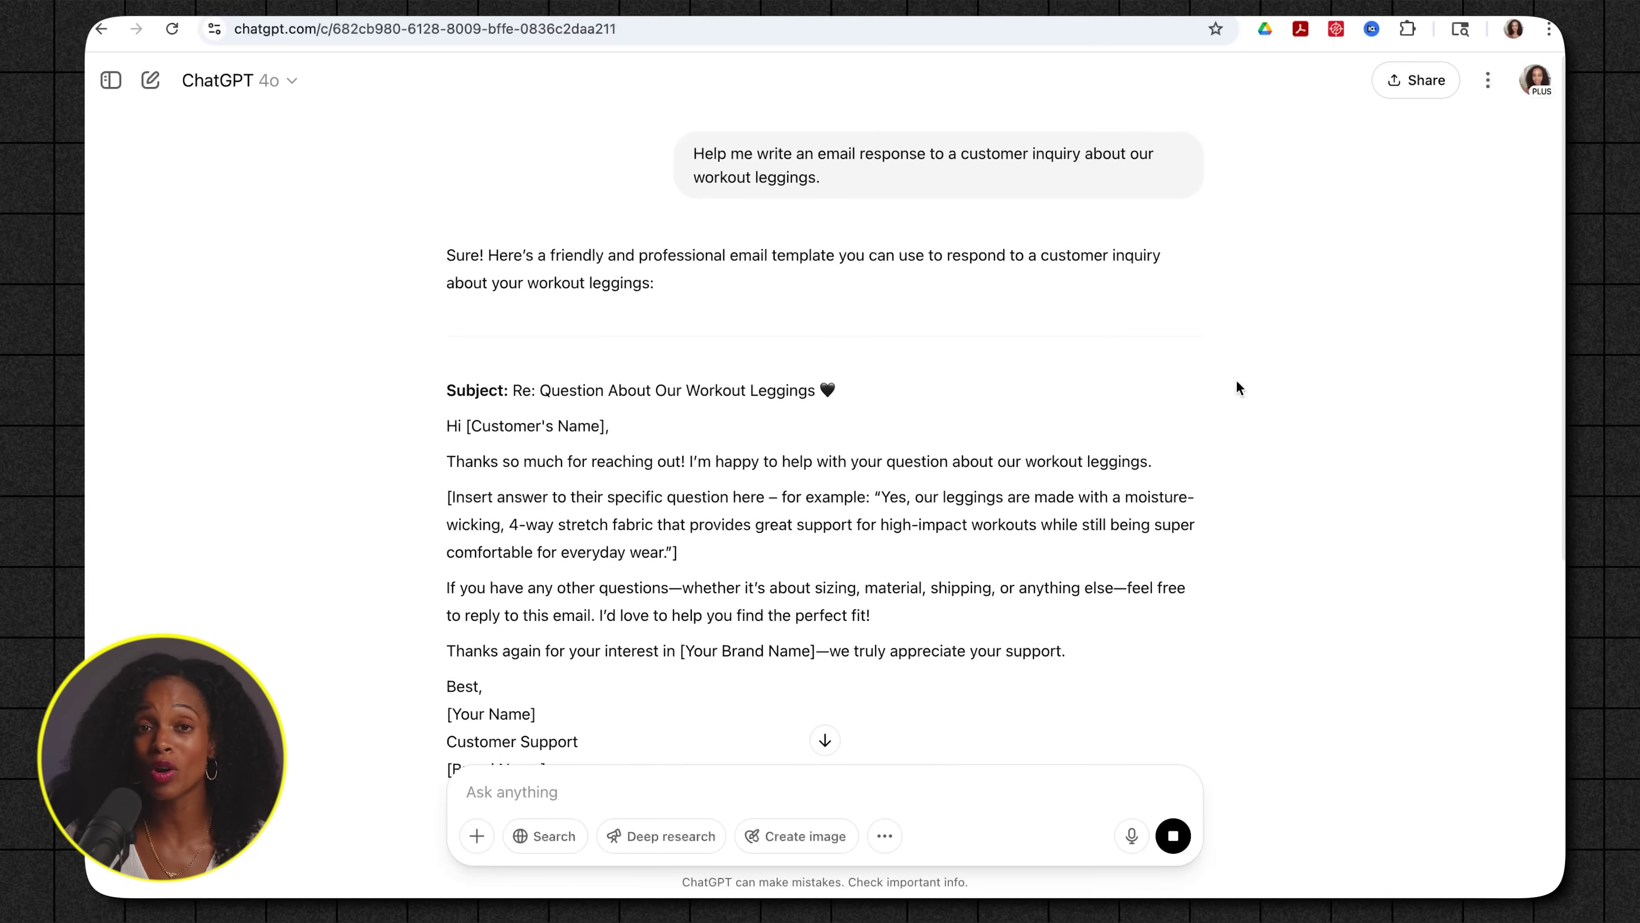
{"action": "scroll", "coordinate": [1237, 388], "scroll_direction": "down", "scroll_amount": 6}
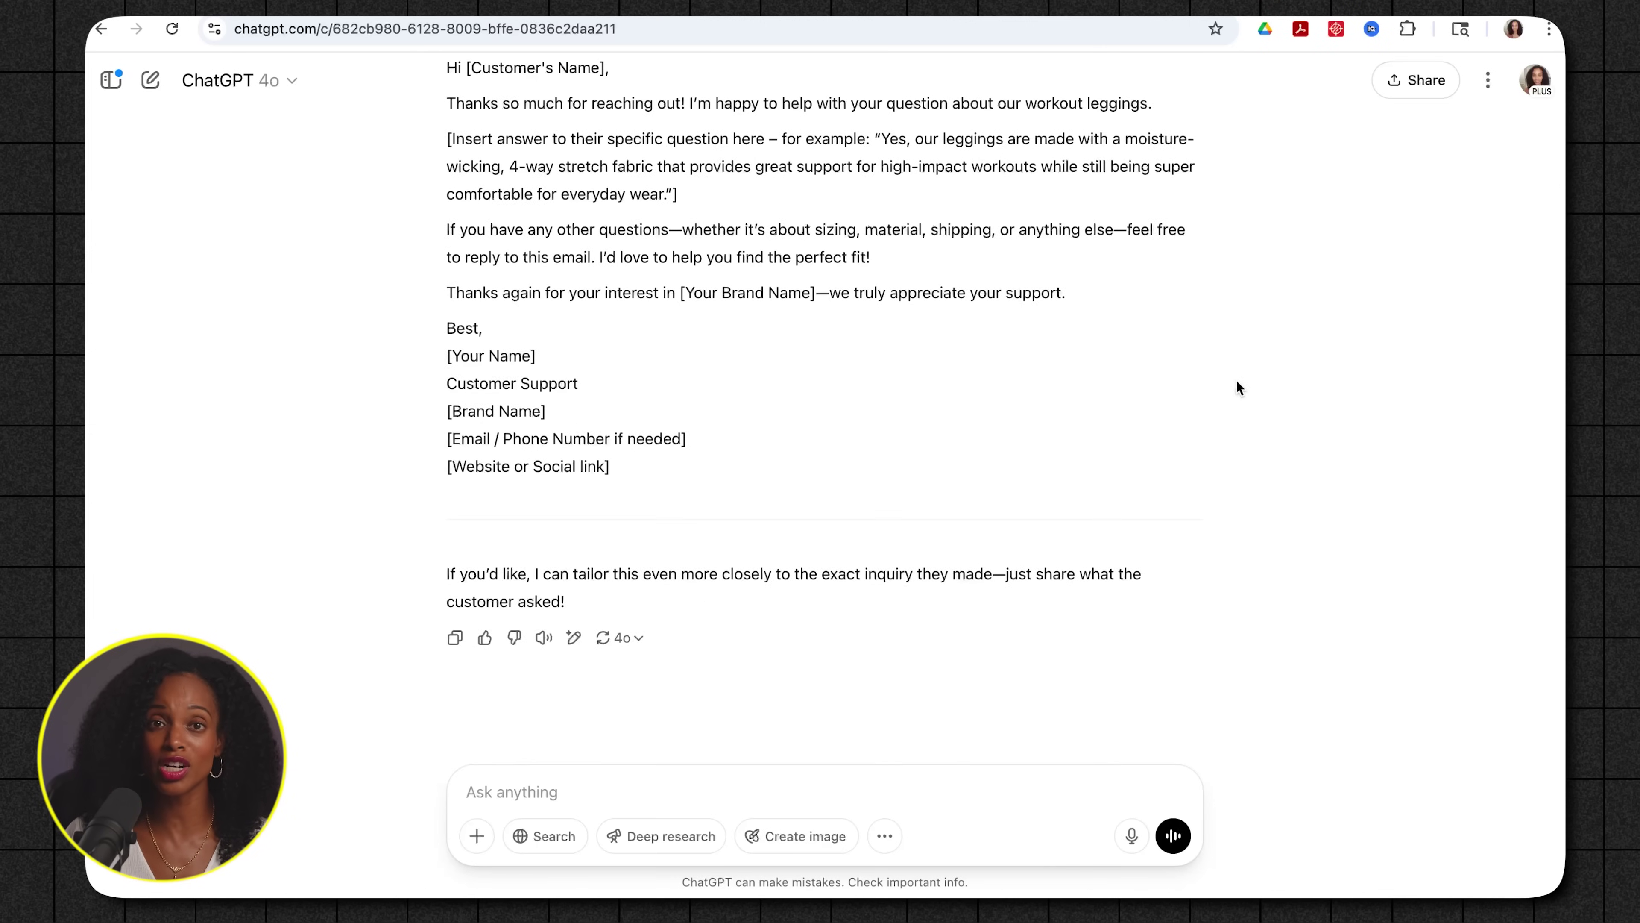
{"action": "type", "text": "Improve my previous prompt to make it more detailed and specific. Tell me what other information I should include to get a better output."}
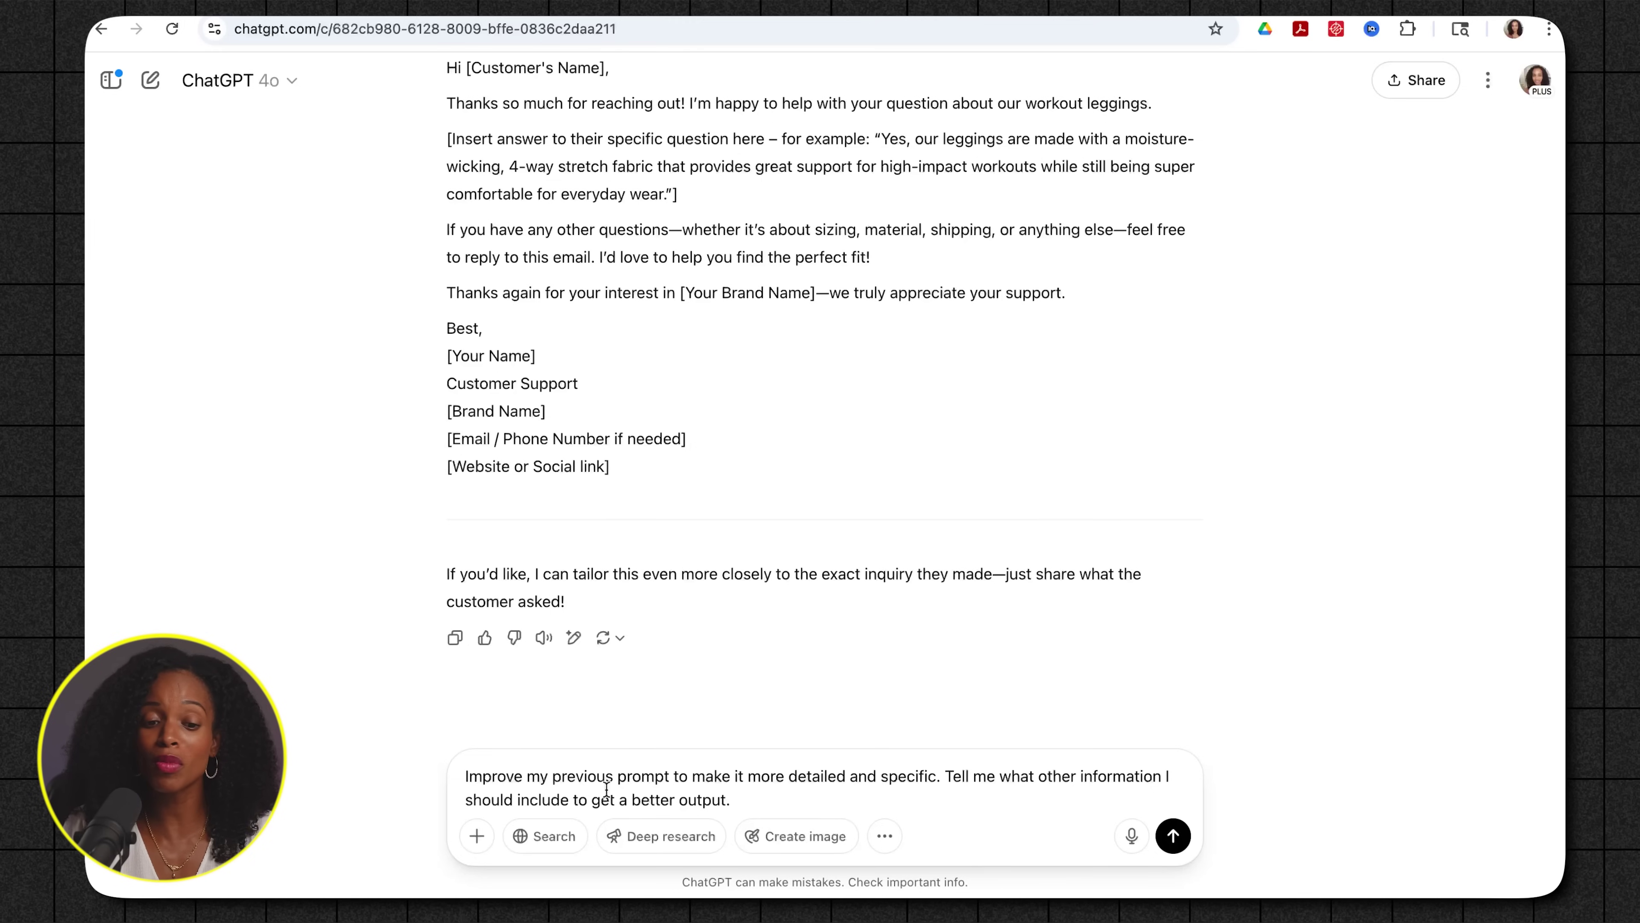
{"action": "scroll", "coordinate": [1229, 563], "scroll_direction": "down", "scroll_amount": 1}
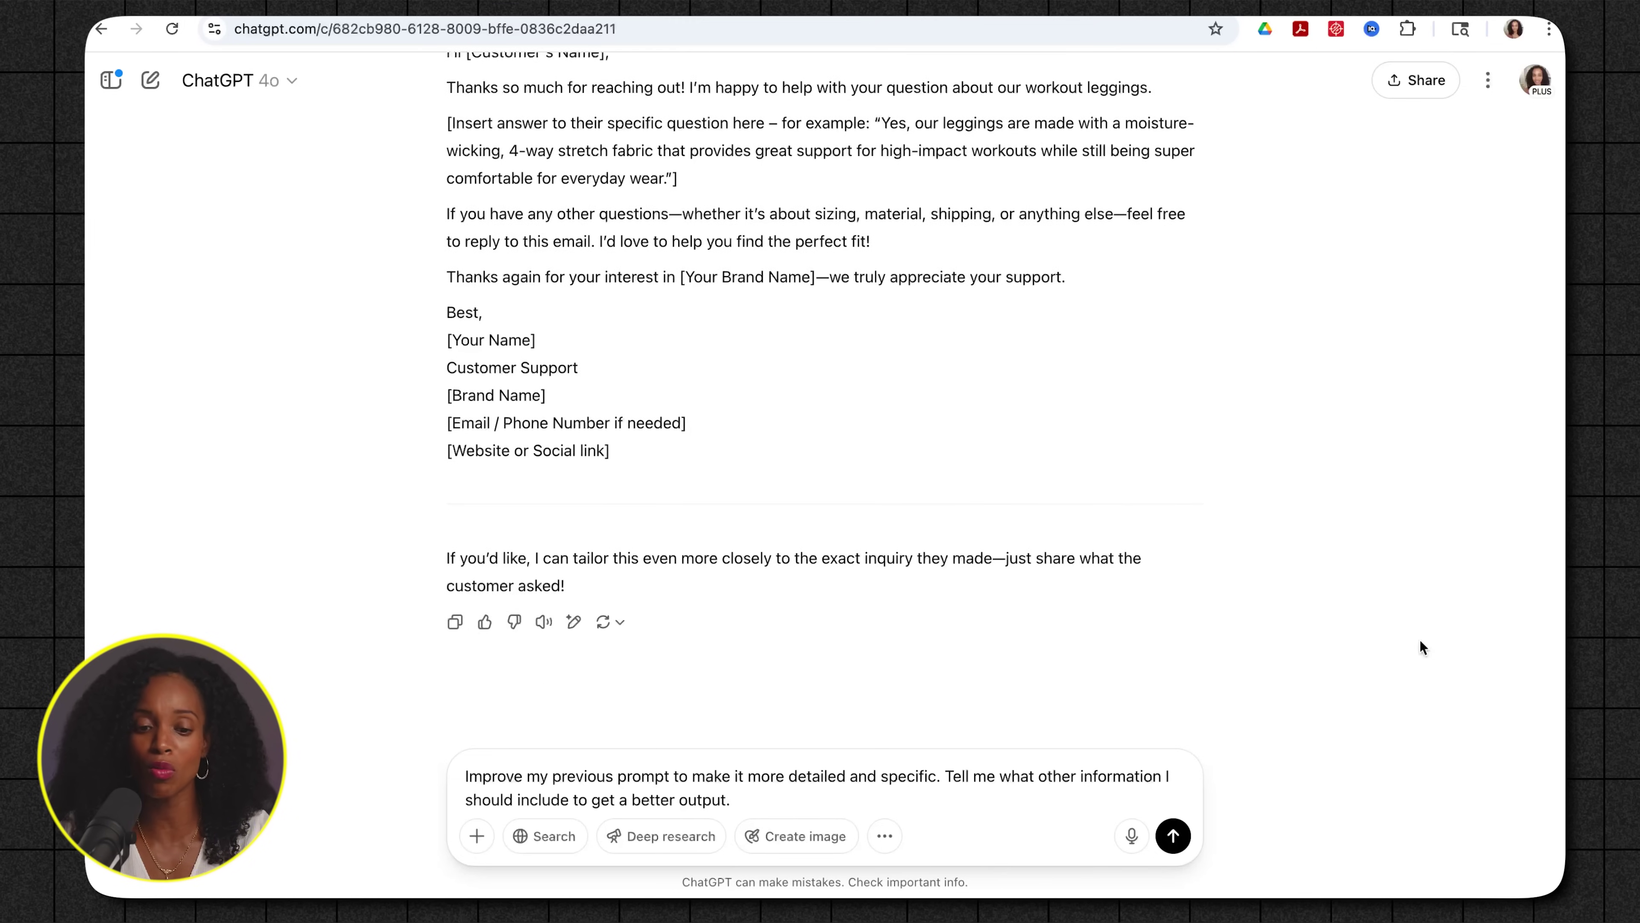
{"action": "key", "text": "Return"}
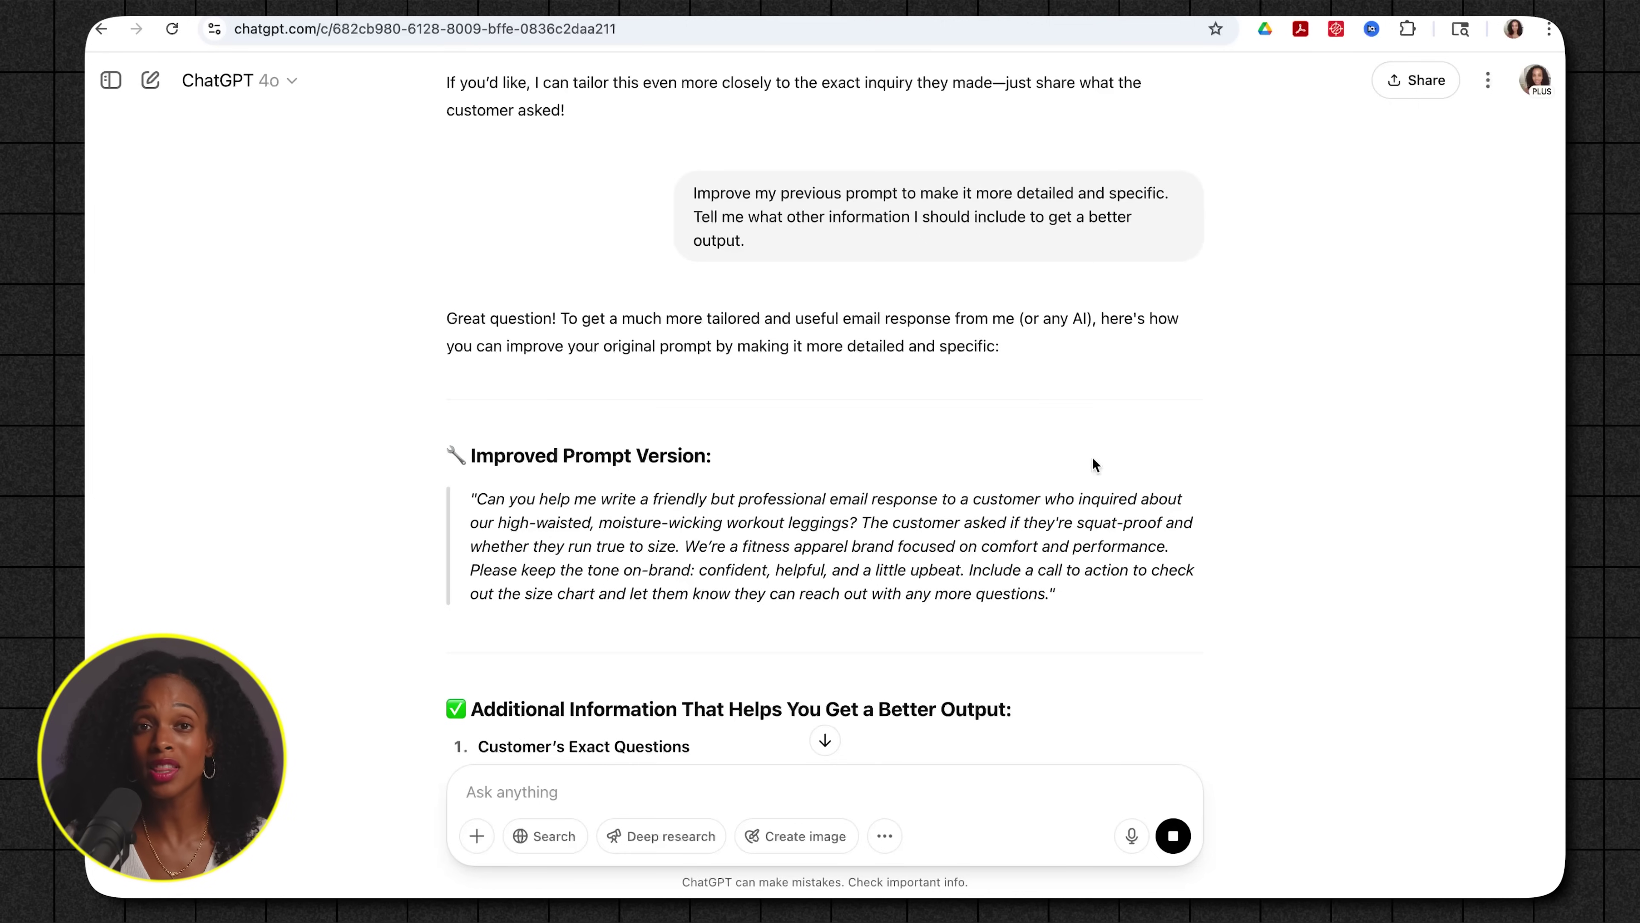
{"action": "scroll", "coordinate": [1201, 587], "scroll_direction": "down", "scroll_amount": 10}
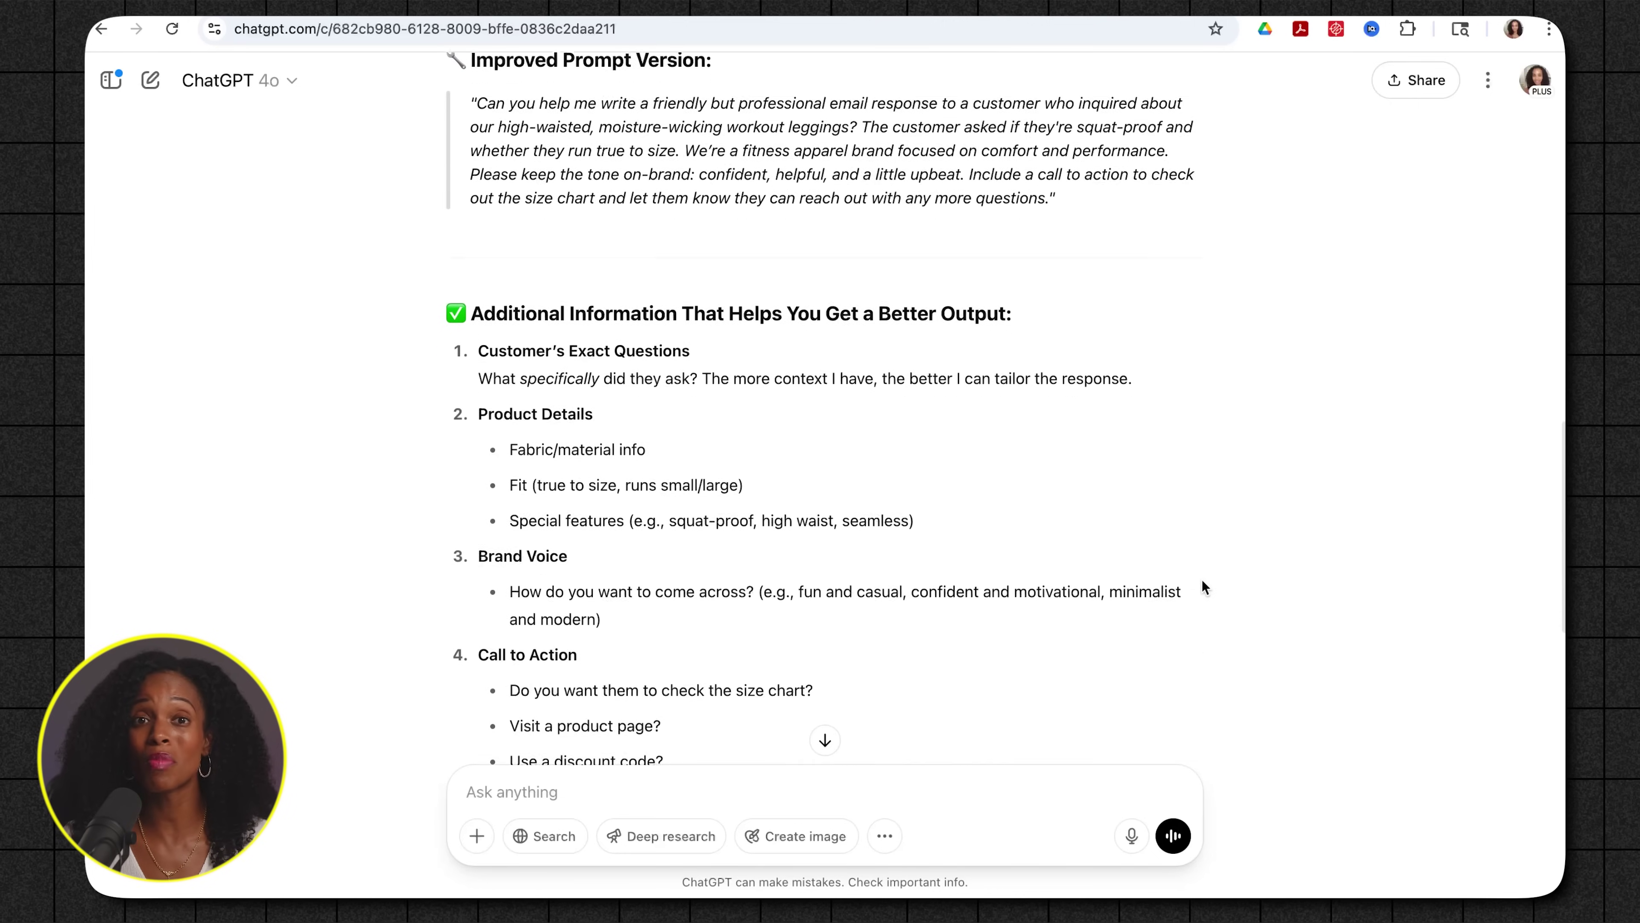
{"action": "scroll", "coordinate": [1202, 582], "scroll_direction": "down", "scroll_amount": 5}
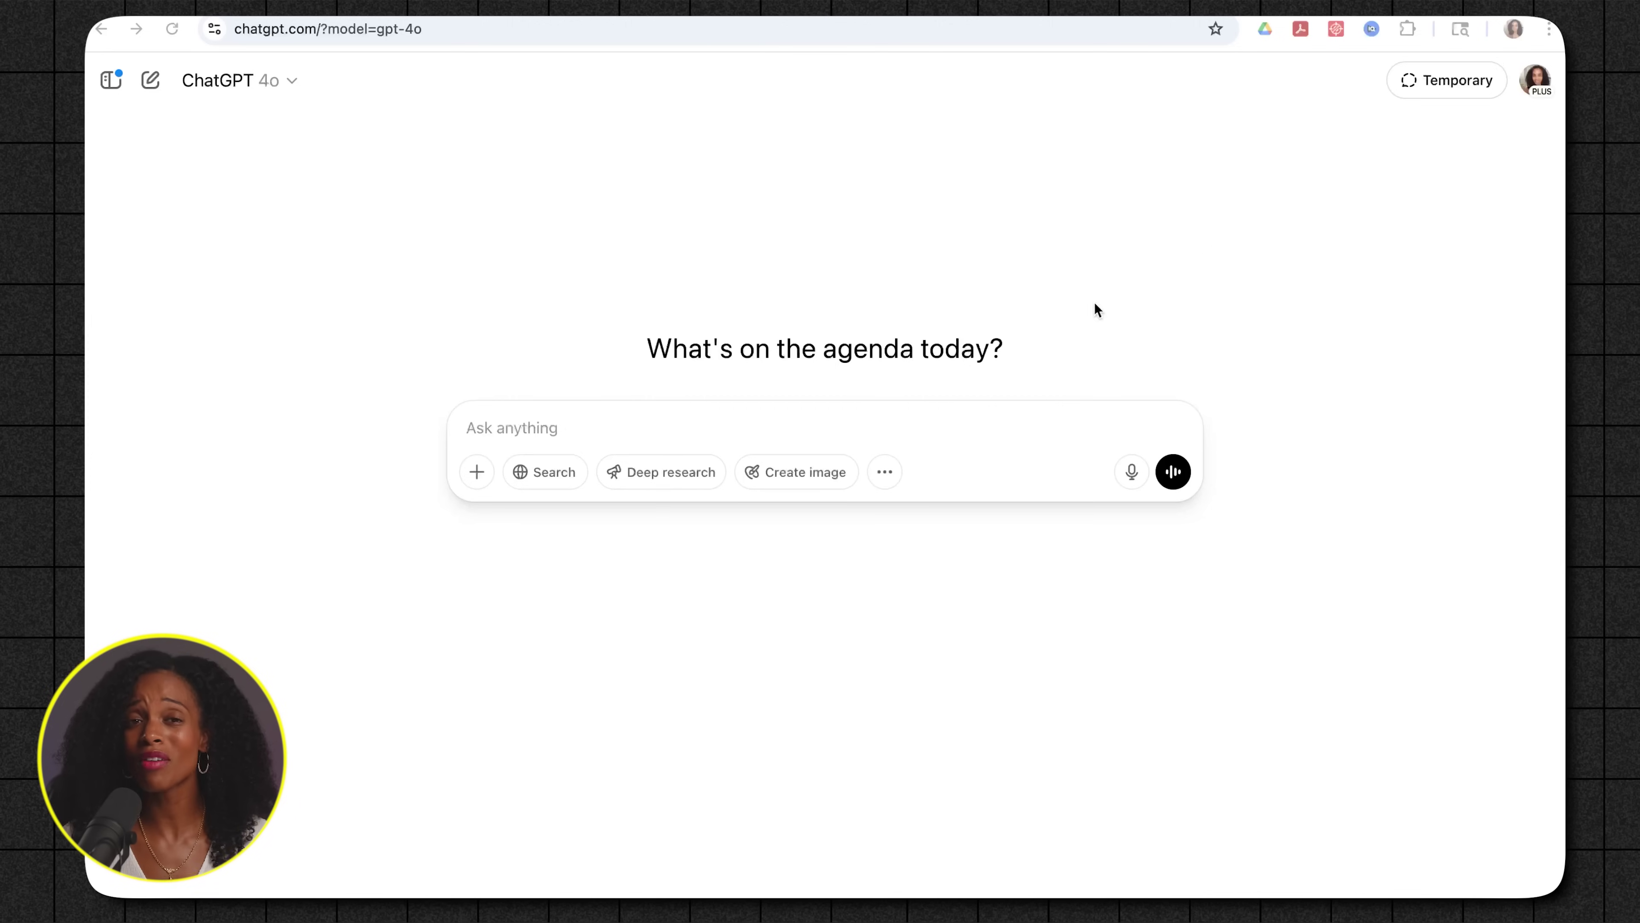
Step: Ask 'Can you tell me about this image?' about the E-Book Universe map, then attach the ingredients photo
{"action": "left_click", "coordinate": [607, 438]}
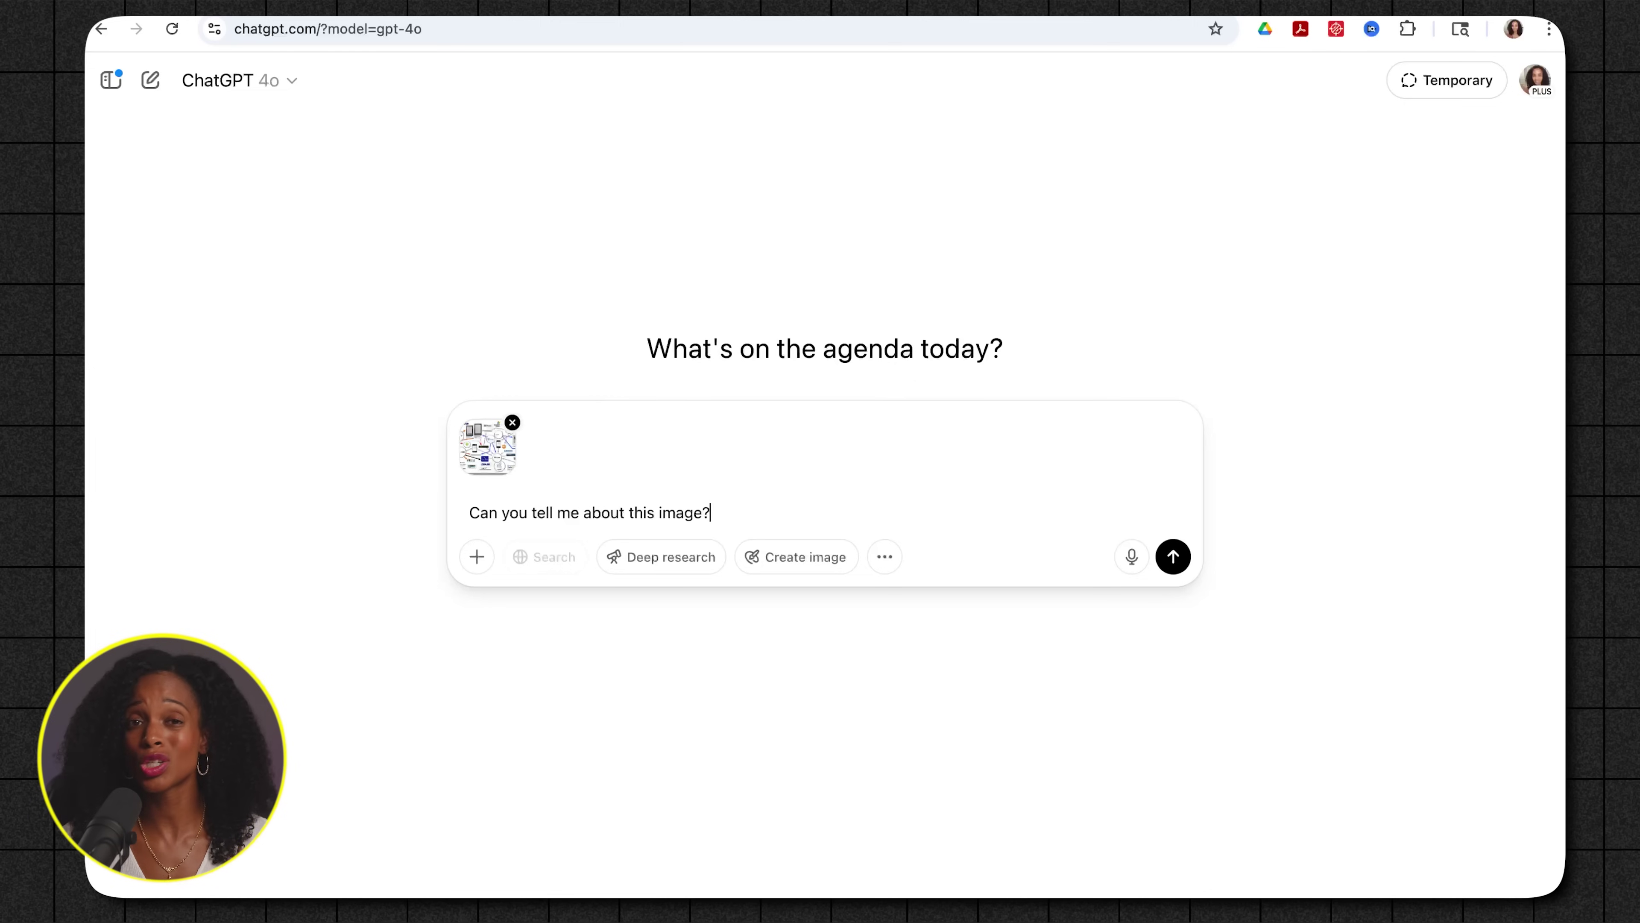
{"action": "left_click", "coordinate": [1172, 557]}
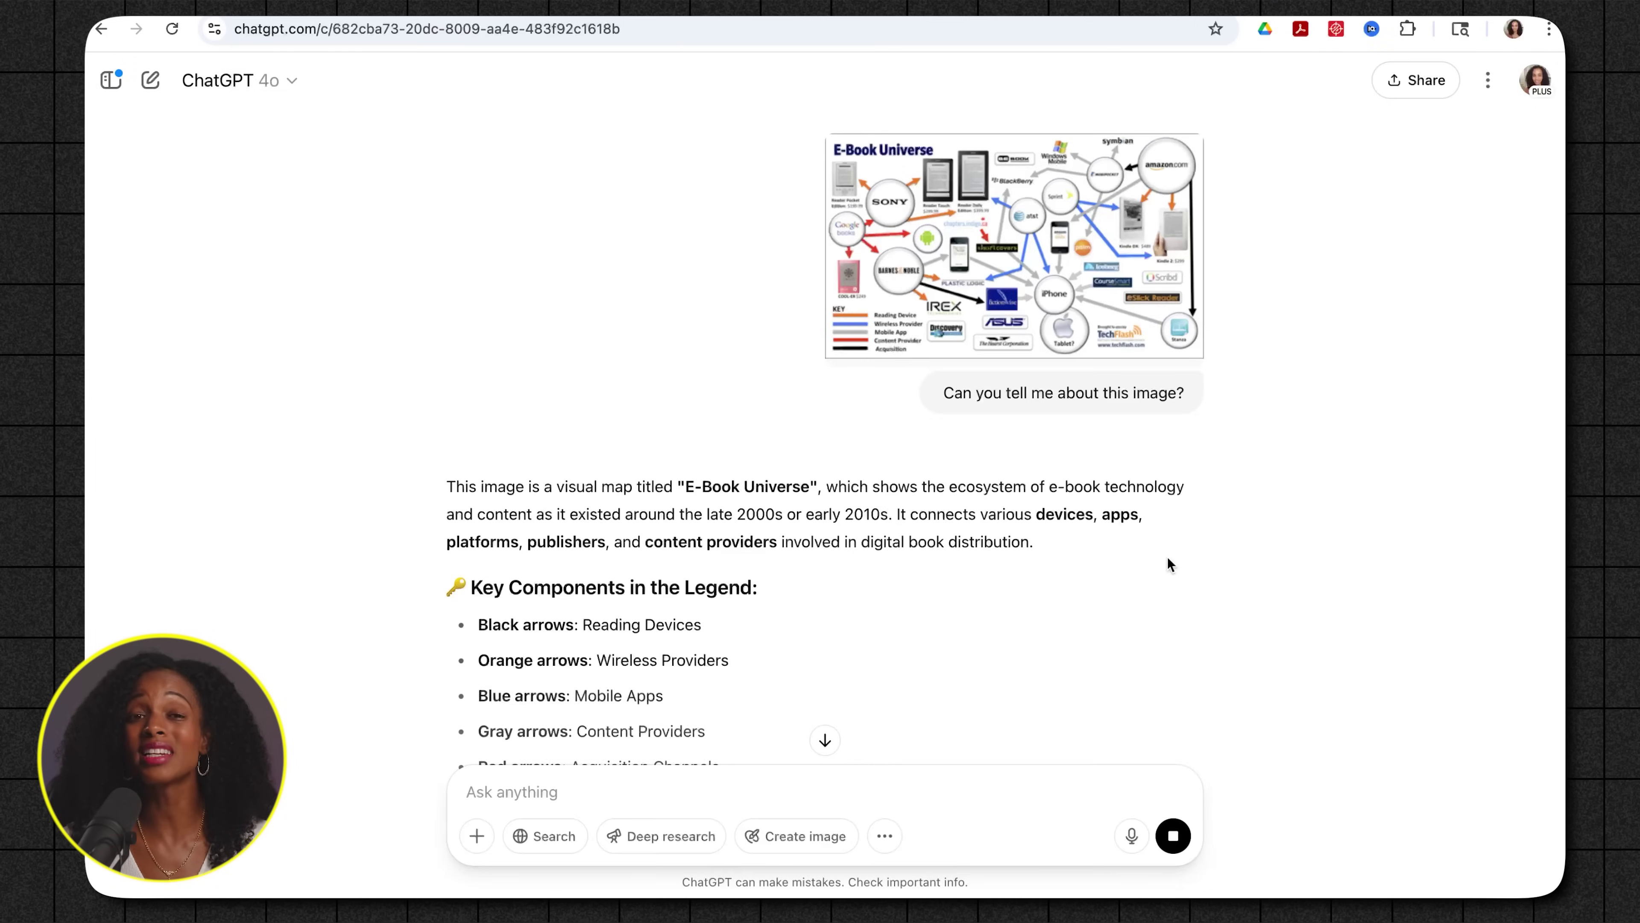
{"action": "scroll", "coordinate": [1167, 556], "scroll_direction": "down", "scroll_amount": 5}
{"action": "scroll", "coordinate": [1167, 557], "scroll_direction": "down", "scroll_amount": 2}
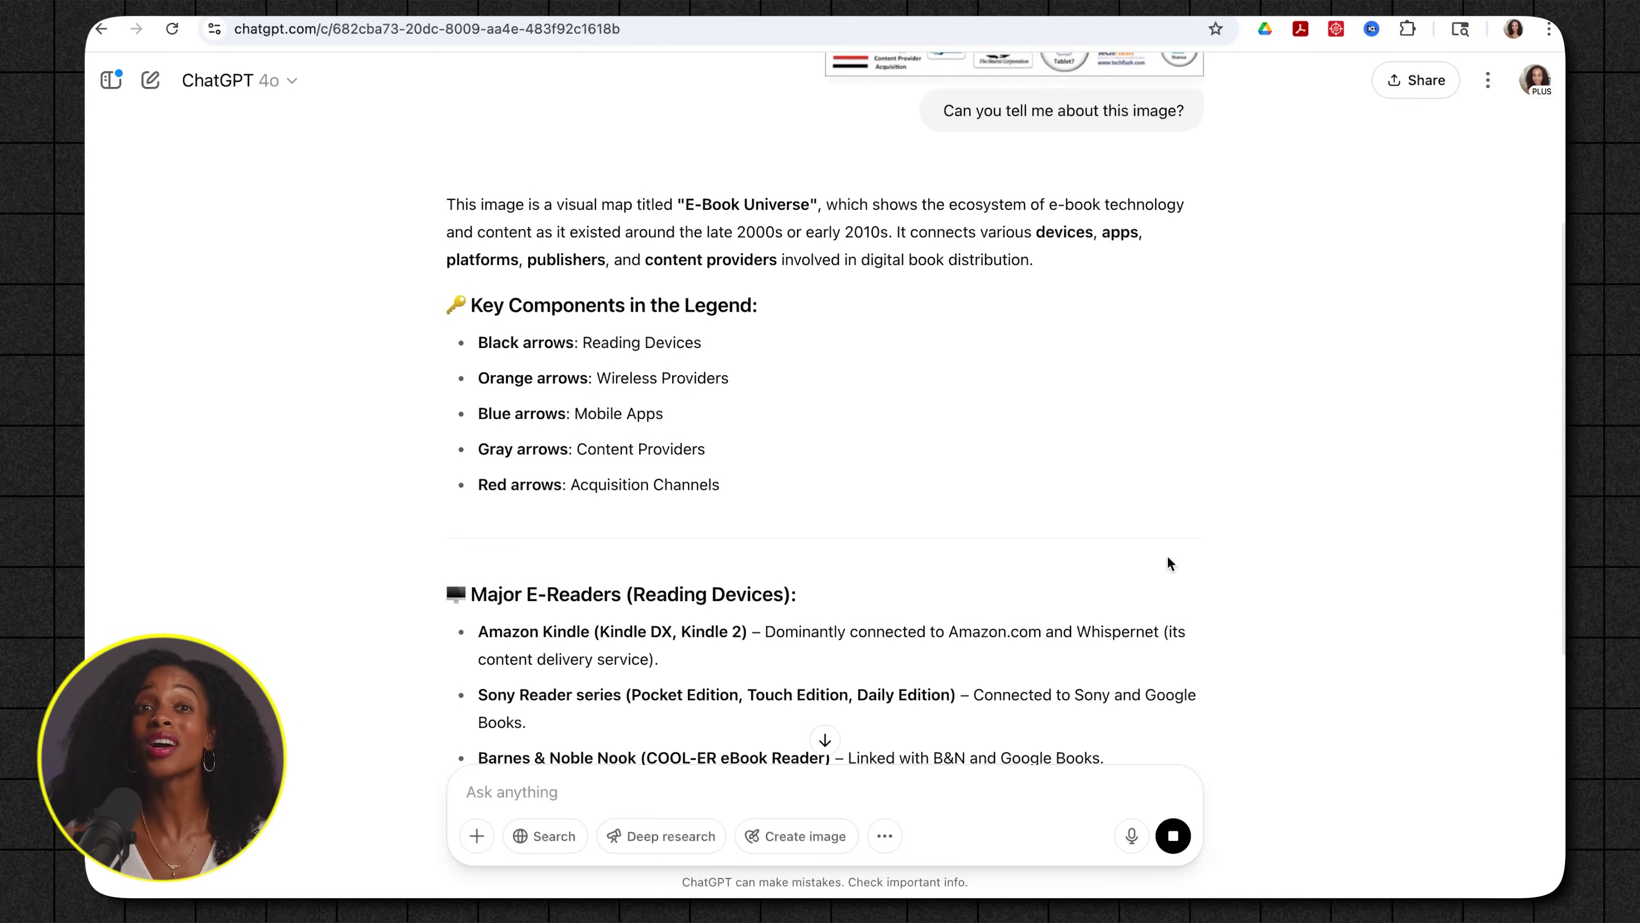
{"action": "scroll", "coordinate": [715, 462], "scroll_direction": "down", "scroll_amount": 3}
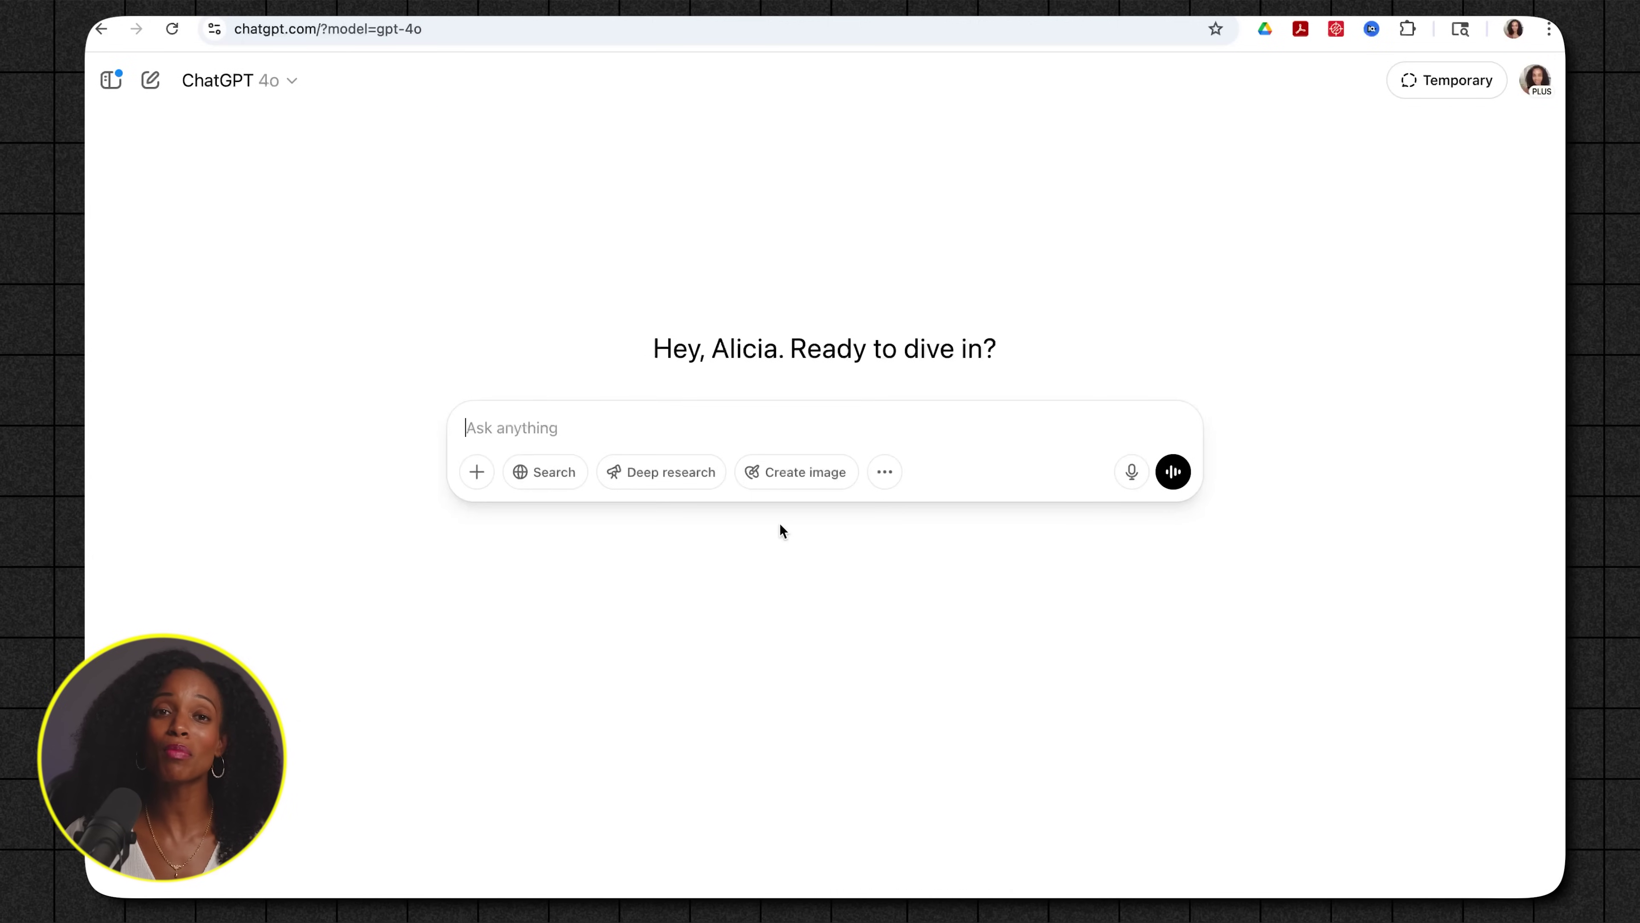
{"action": "key", "text": "ctrl+v"}
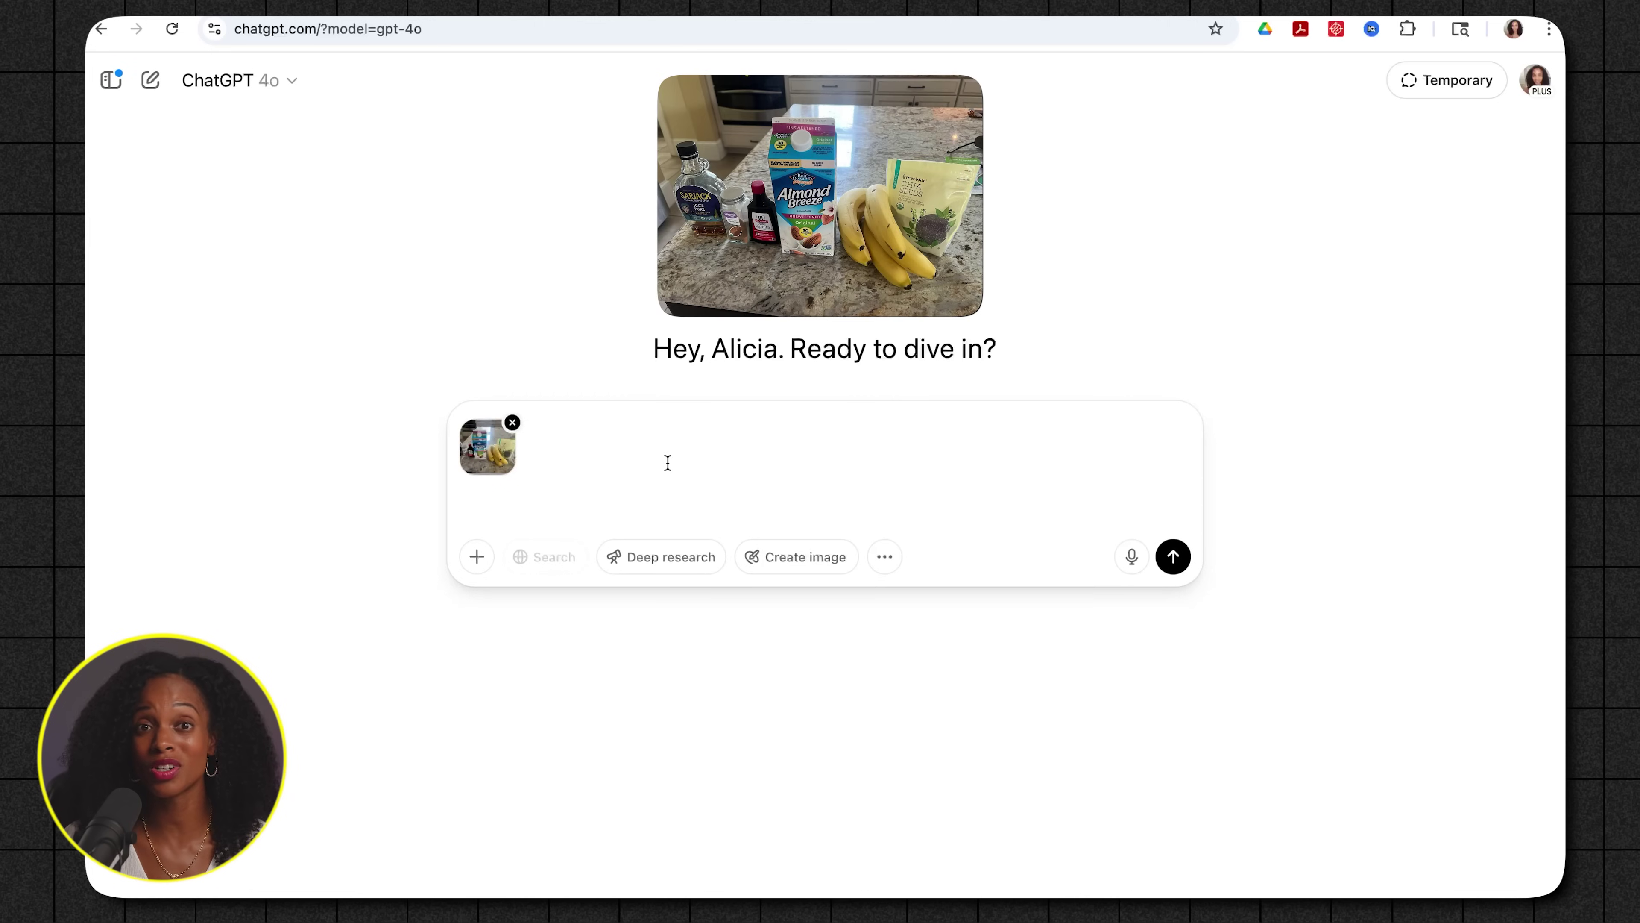
Step: Ask 'Based on these ingredients, what's a simple recipe I can make?' with the photo and review the recipes
{"action": "type", "text": "Based on these ingredients, what’s a simple recipe I can make?"}
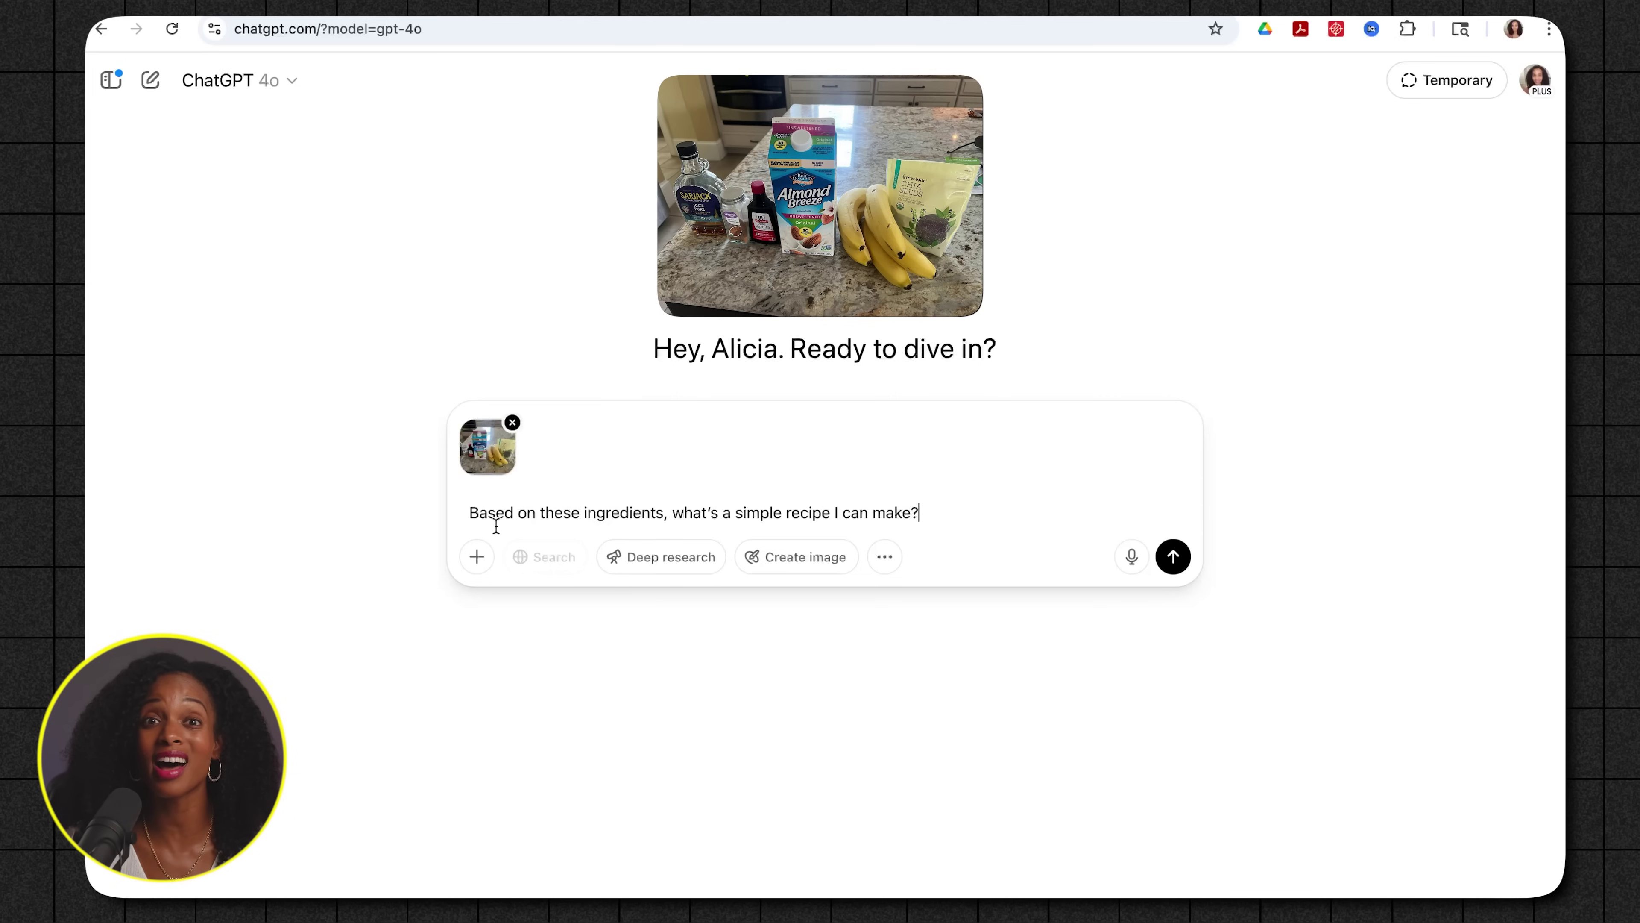
{"action": "left_click", "coordinate": [1173, 556]}
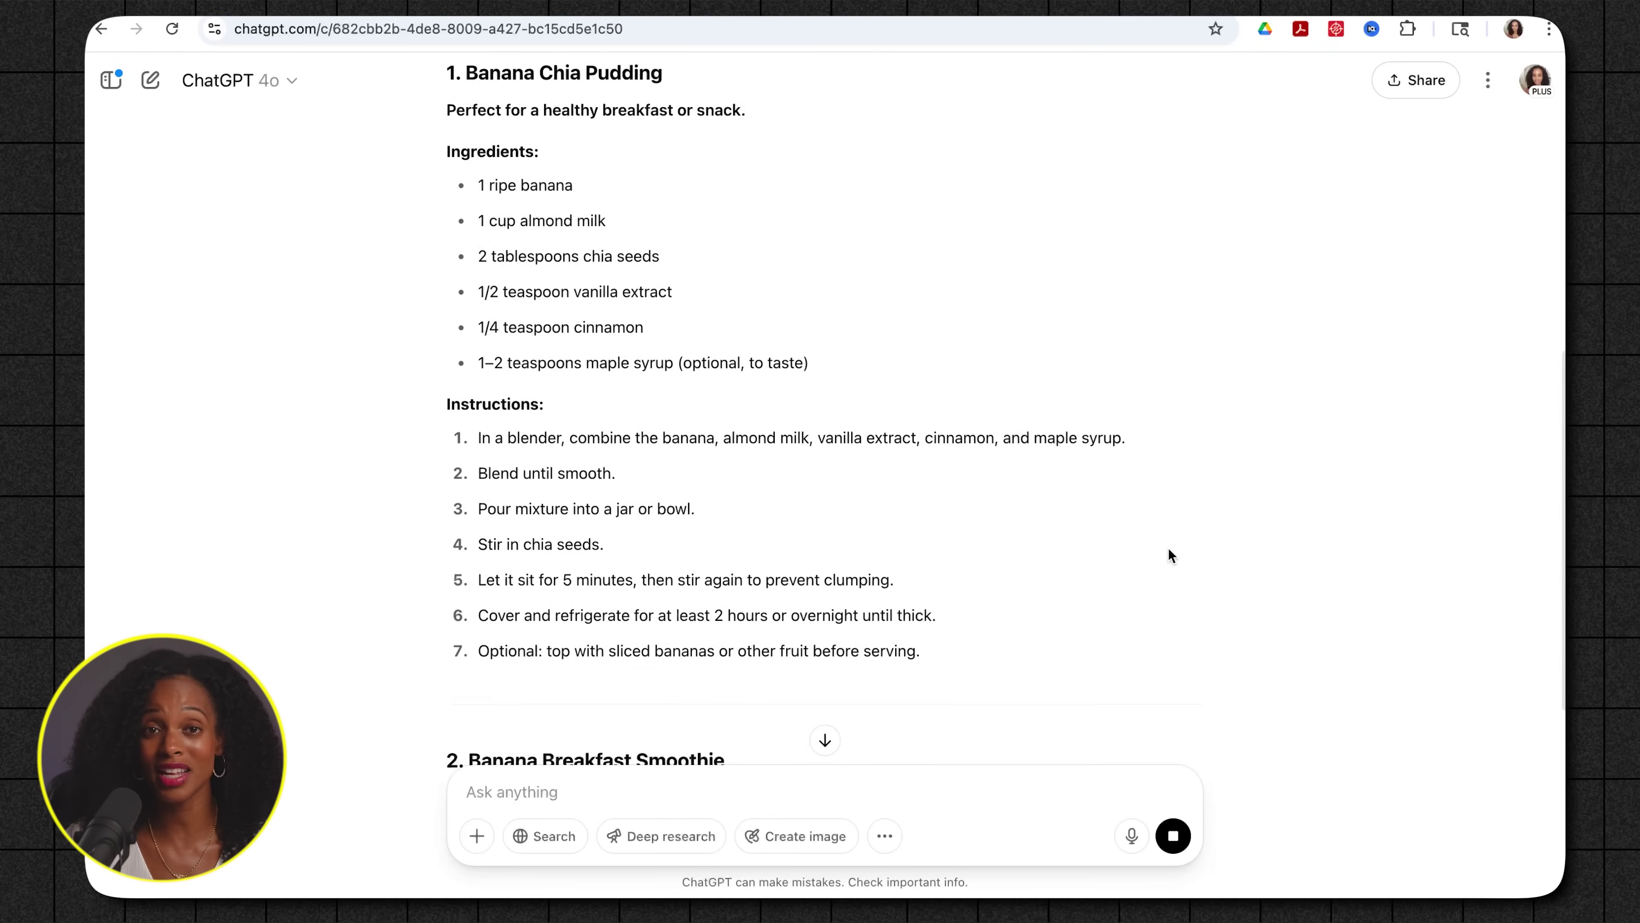
{"action": "scroll", "coordinate": [1168, 556], "scroll_direction": "down", "scroll_amount": 5}
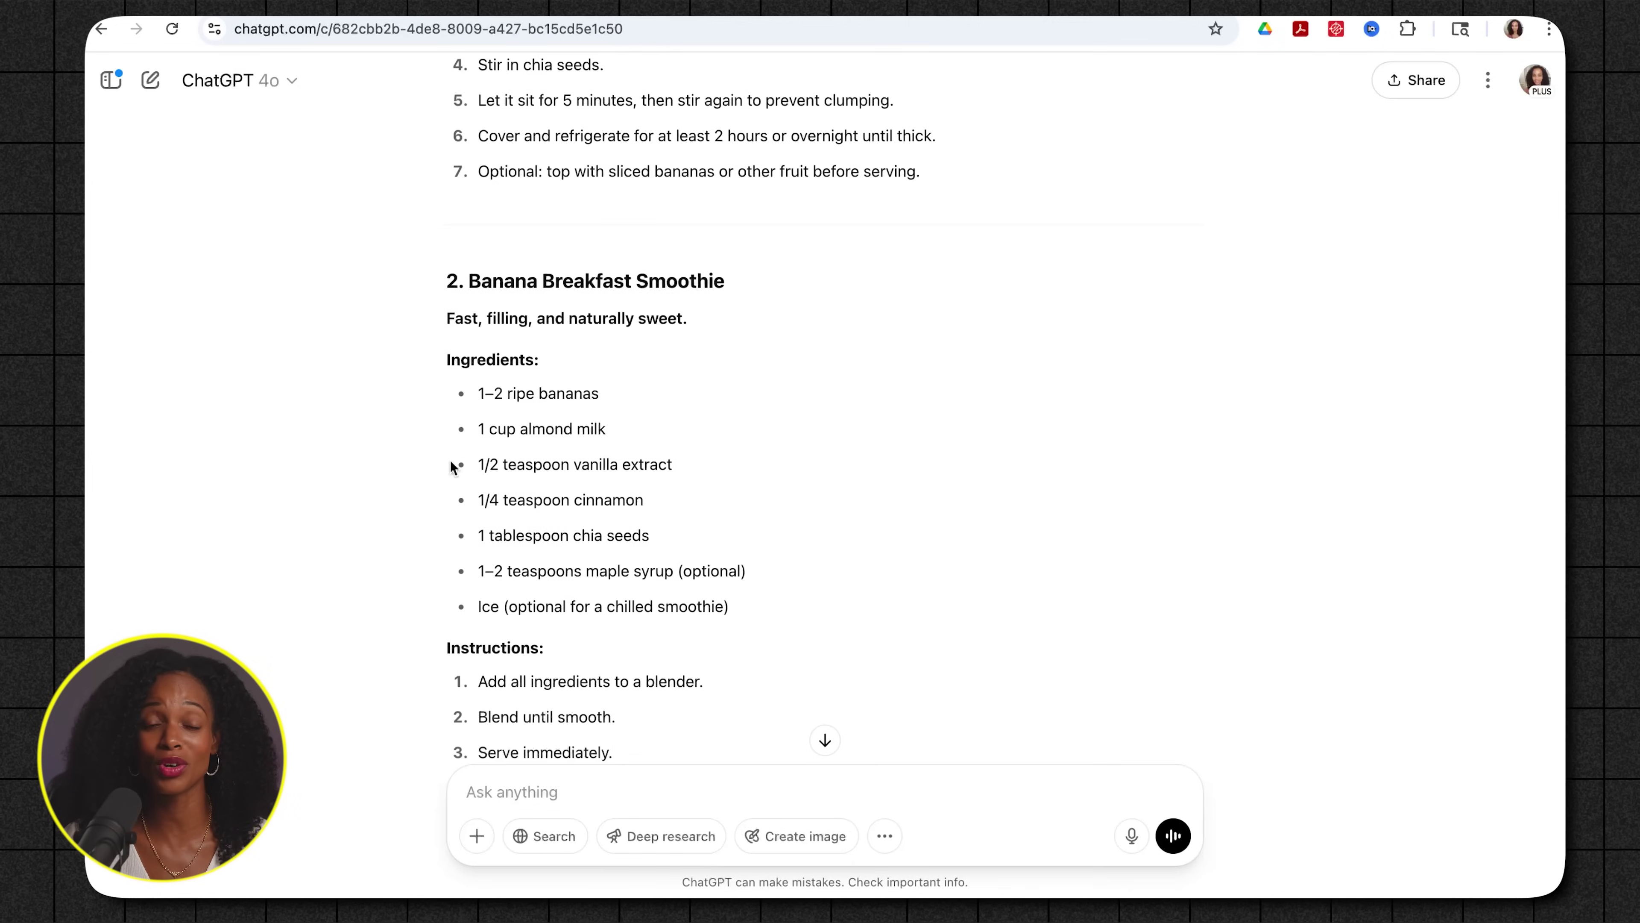
{"action": "scroll", "coordinate": [715, 578], "scroll_direction": "down", "scroll_amount": 4}
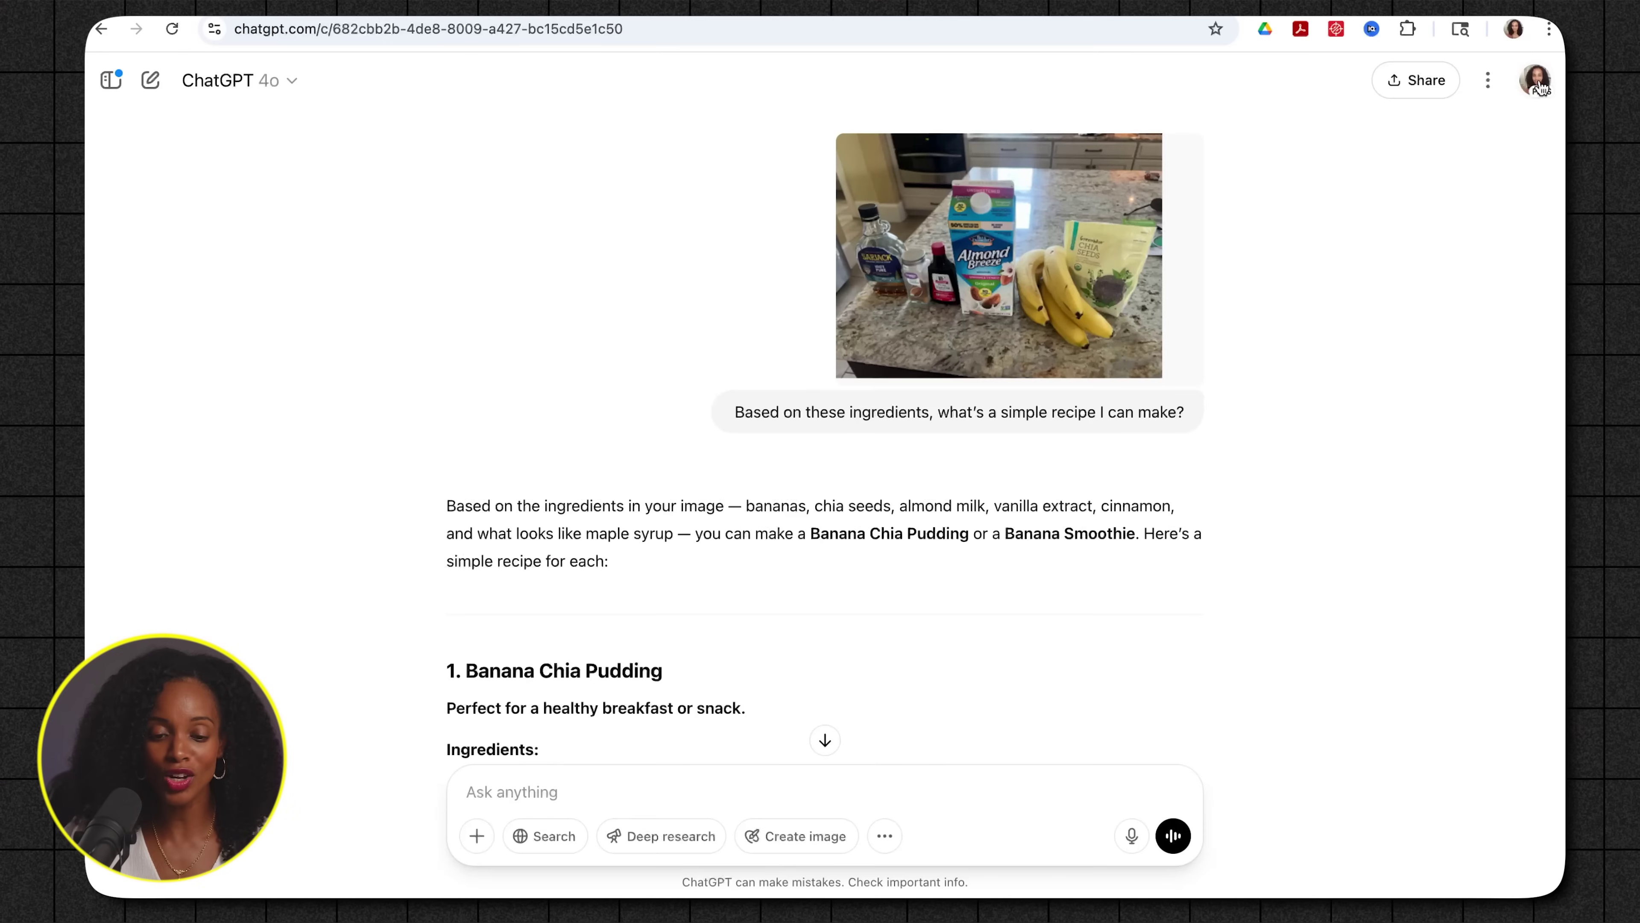
Step: Open the Customize ChatGPT form via Settings > Personalization > Custom instructions
{"action": "left_click", "coordinate": [1537, 80]}
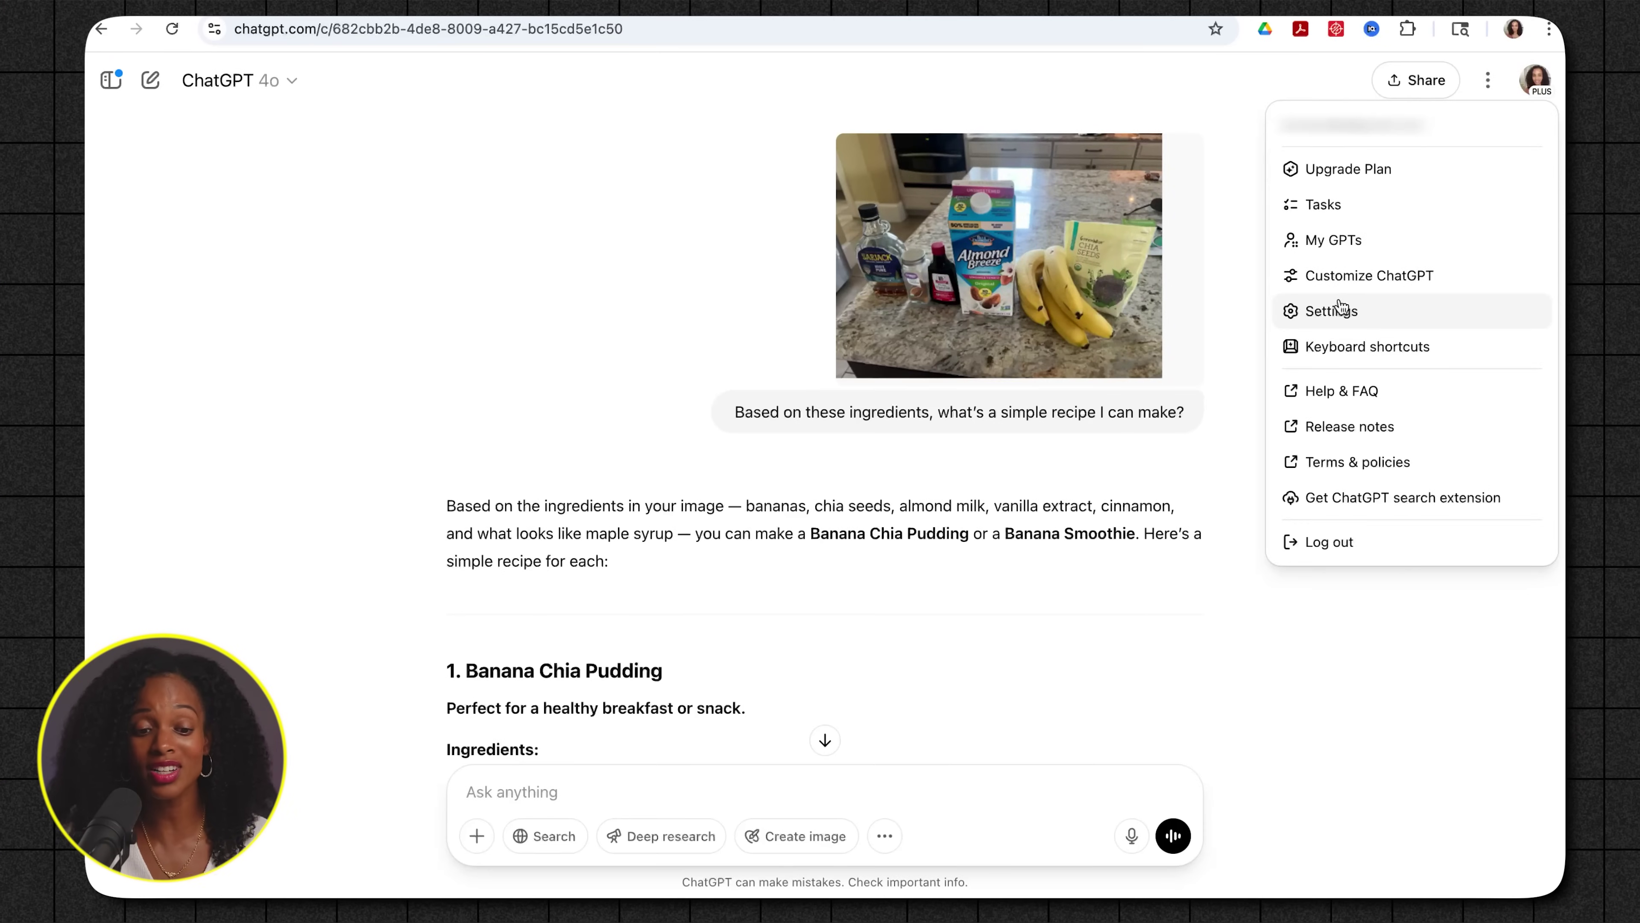
{"action": "left_click", "coordinate": [1339, 309]}
{"action": "left_click", "coordinate": [588, 366]}
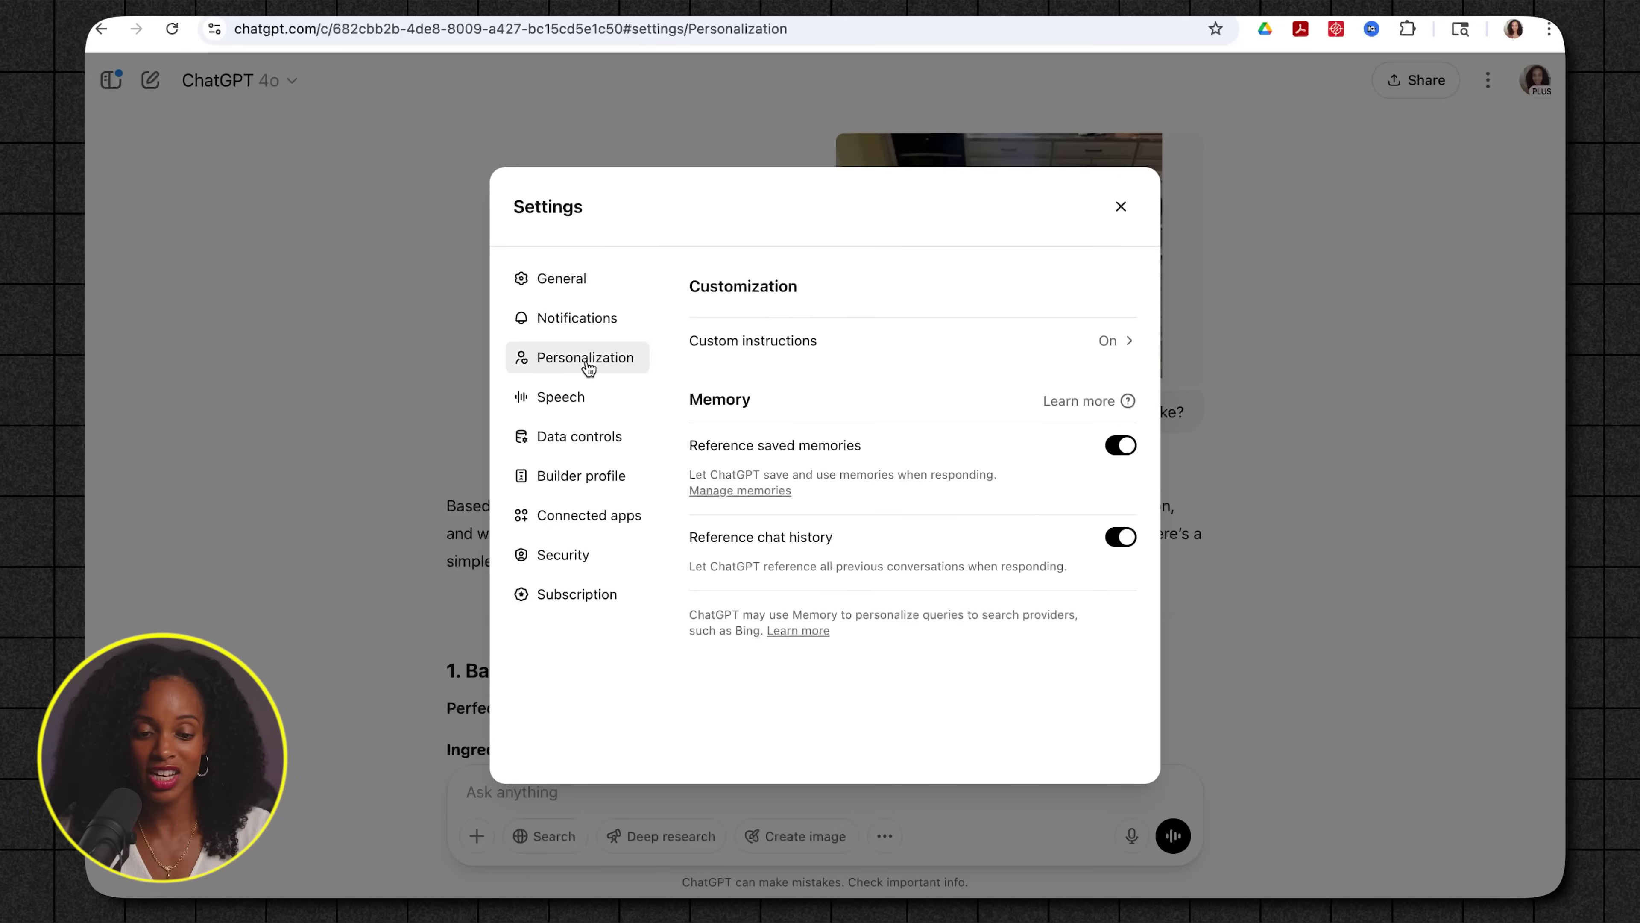
{"action": "left_click", "coordinate": [804, 346]}
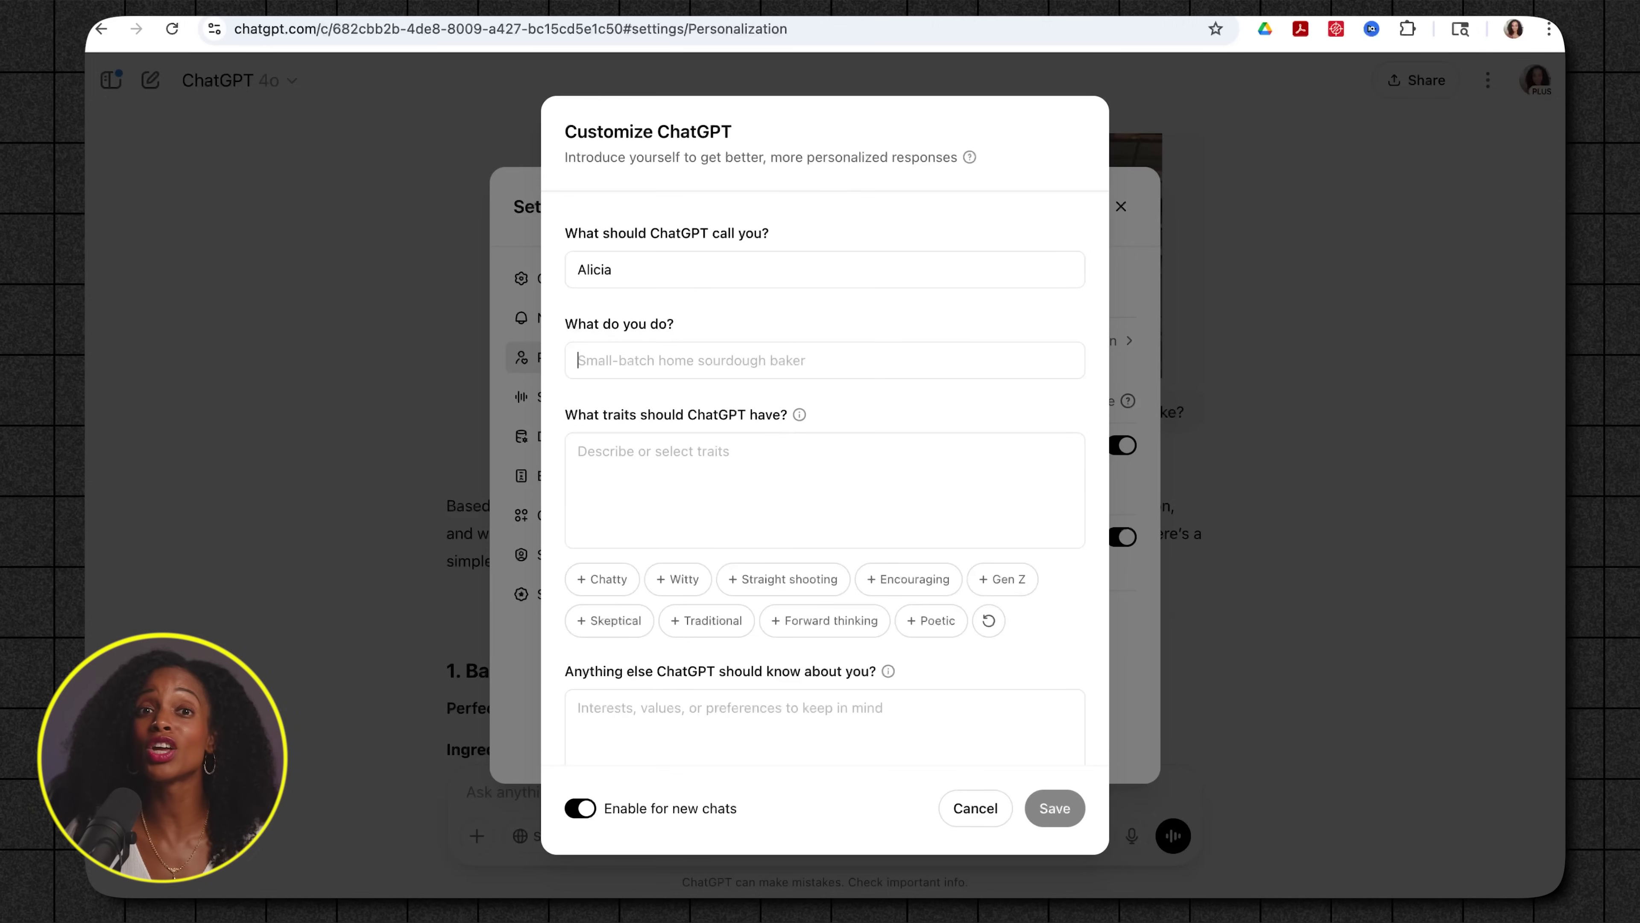
Step: Describe the business as a sustainable home-goods e-commerce store in the What do you do? field
{"action": "left_click", "coordinate": [789, 361]}
{"action": "type", "text": "Sustainable, Eco-friendly HomeGoods E-Commercer Store"}
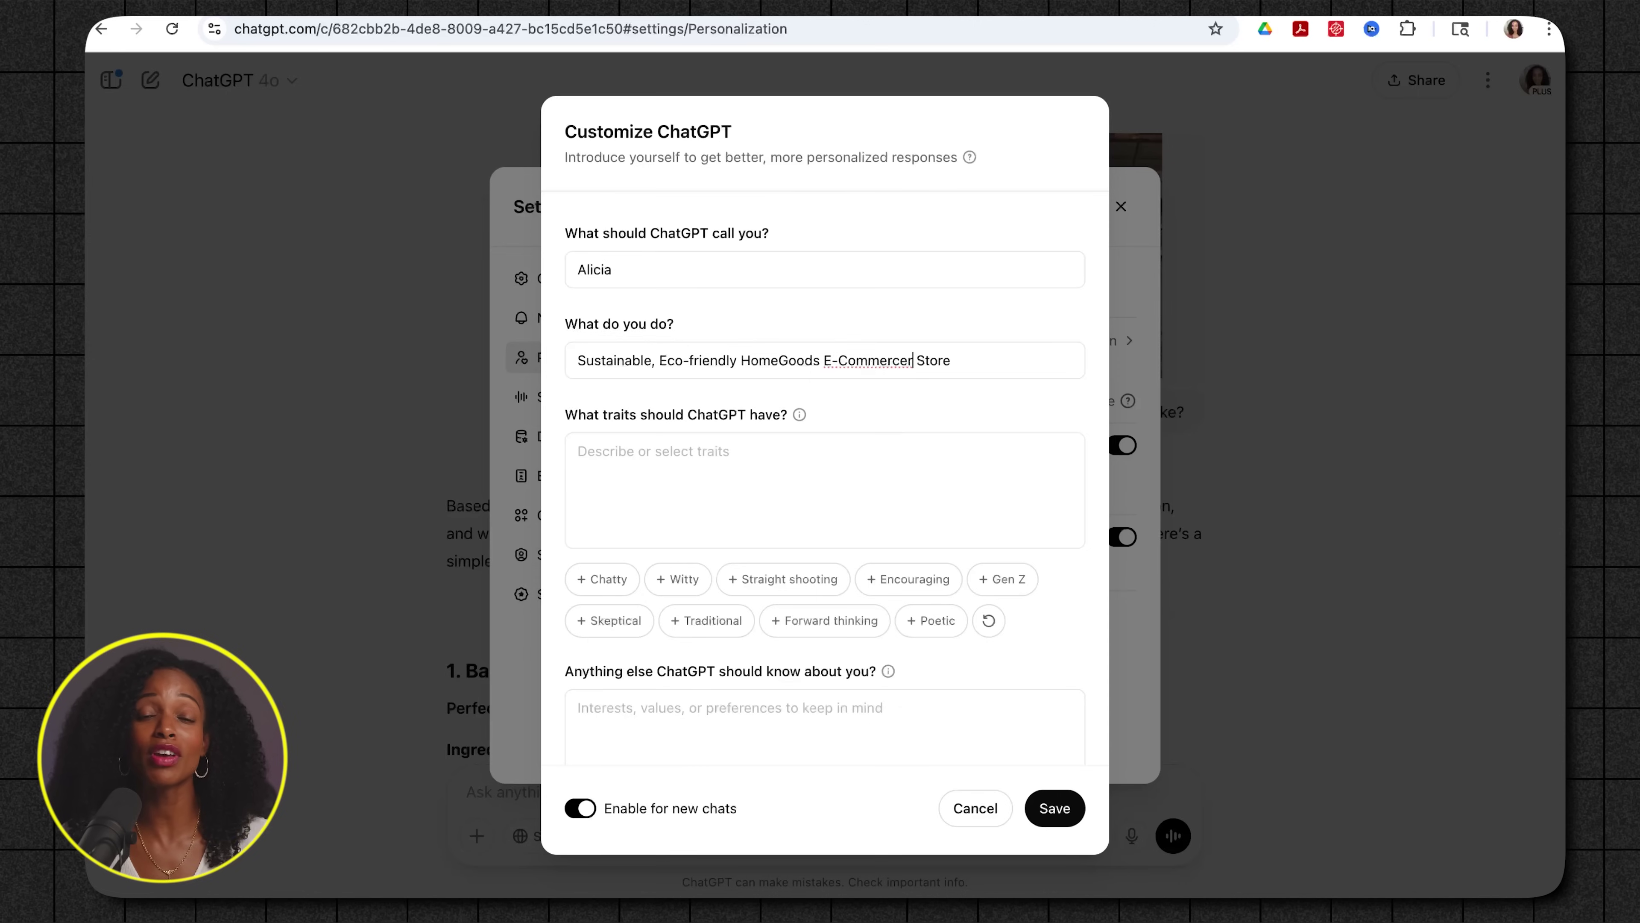
{"action": "key", "text": "BackSpace"}
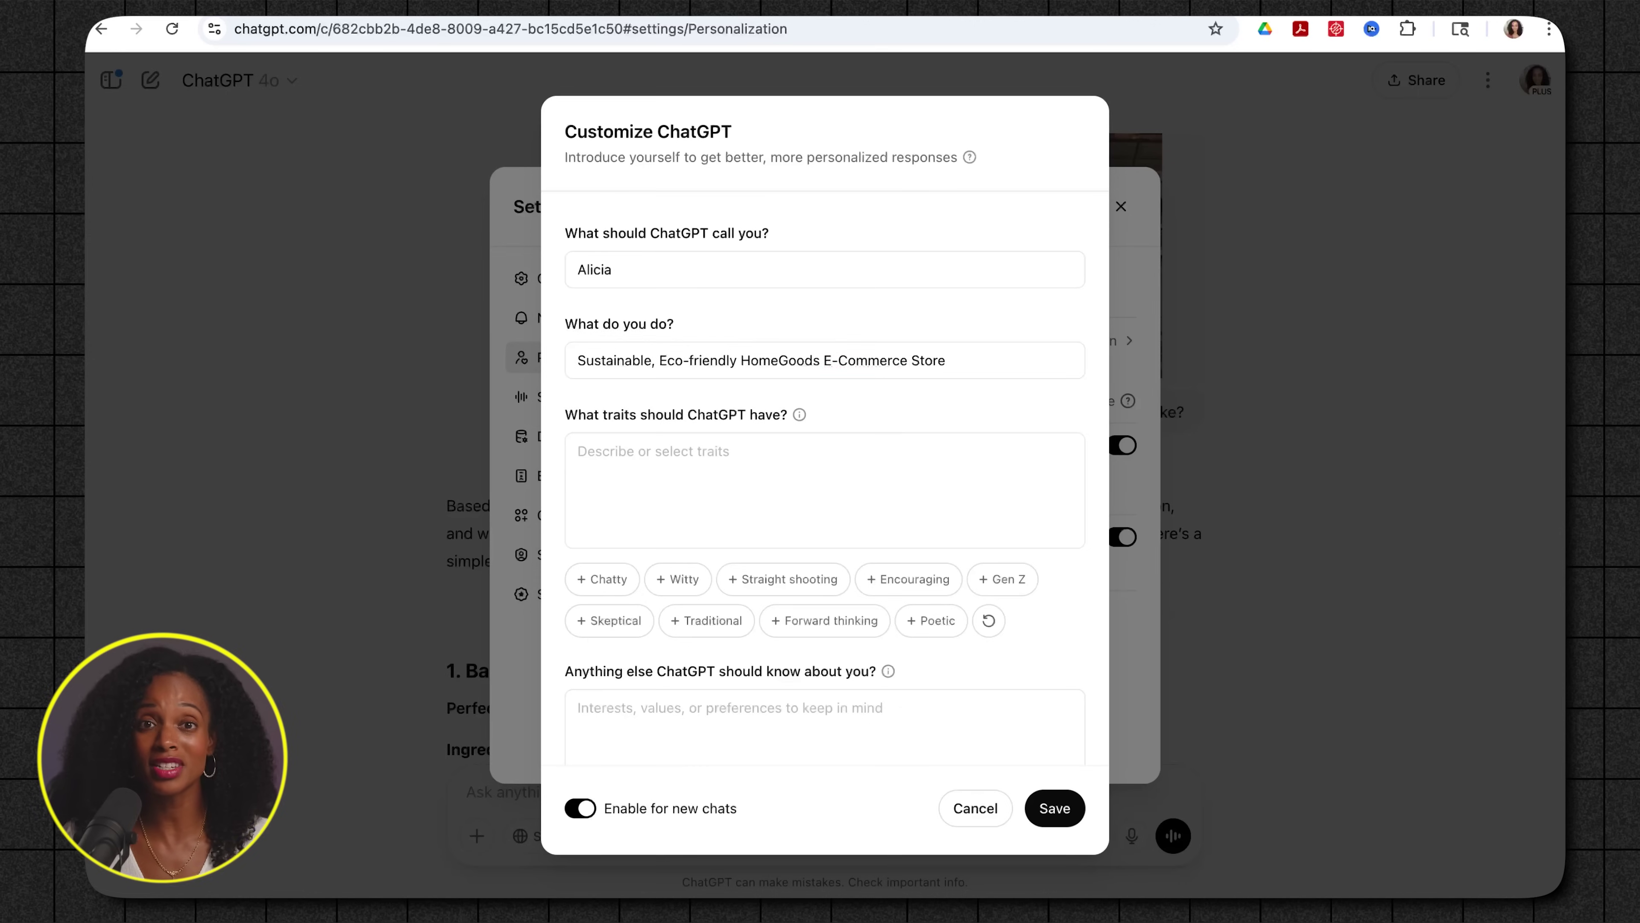
Step: Request a friendly, professional, forward-thinking tone, add the sustainability interest, and save the instructions
{"action": "left_click", "coordinate": [769, 476]}
{"action": "type", "text": "Be "}
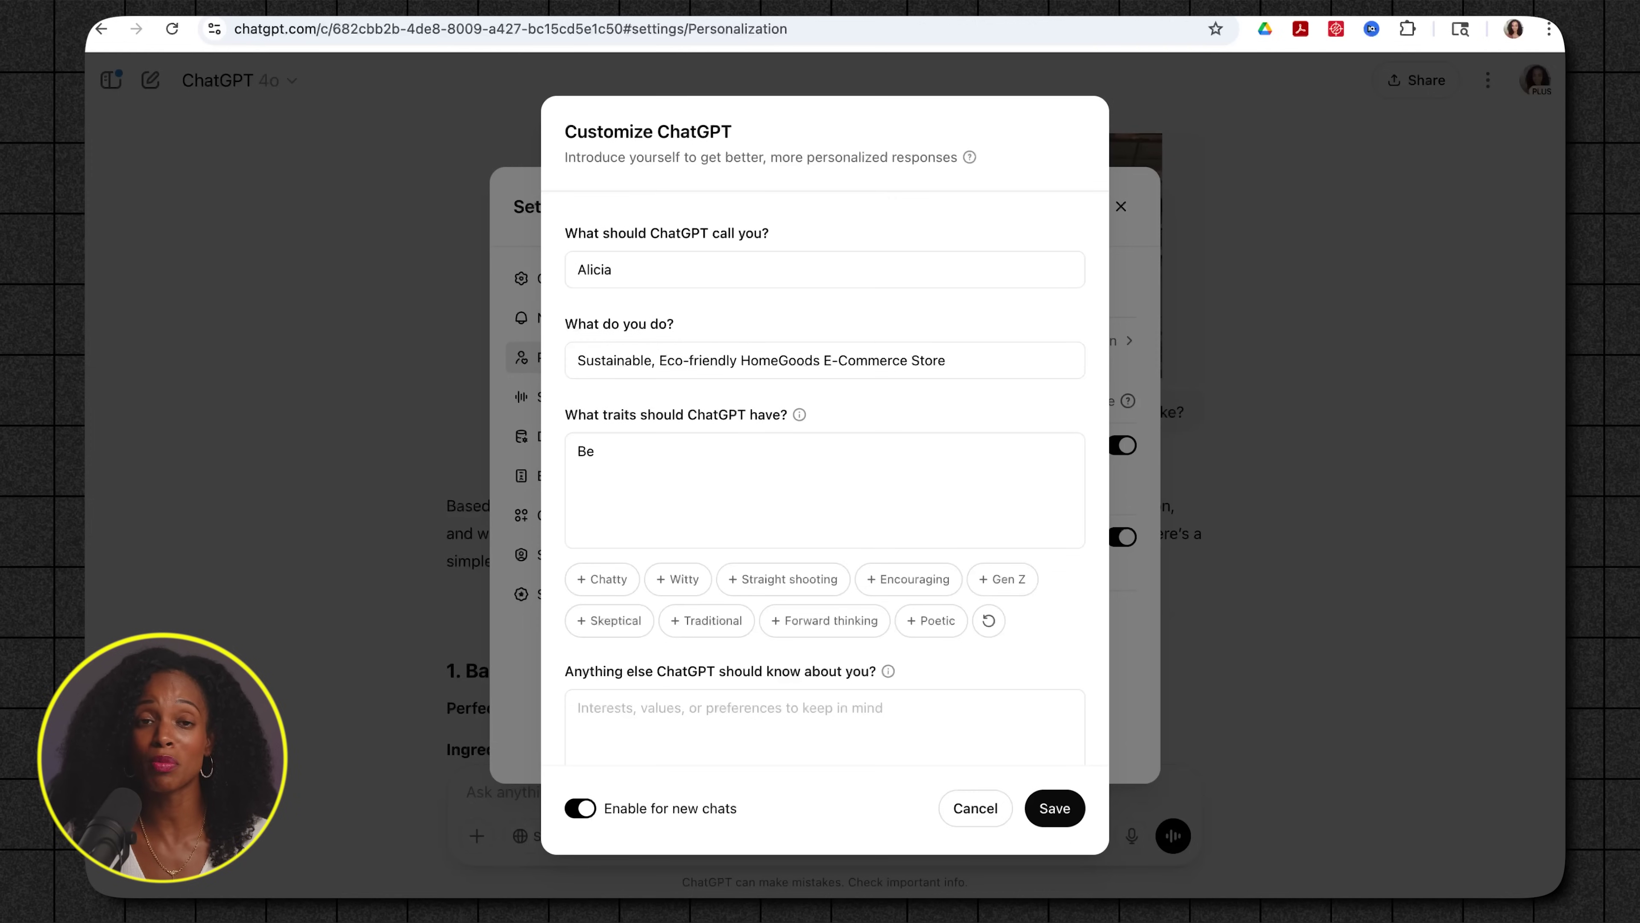
{"action": "type", "text": "friendly but professional. Take a forward-thinking view.  Use an encouraging tone."}
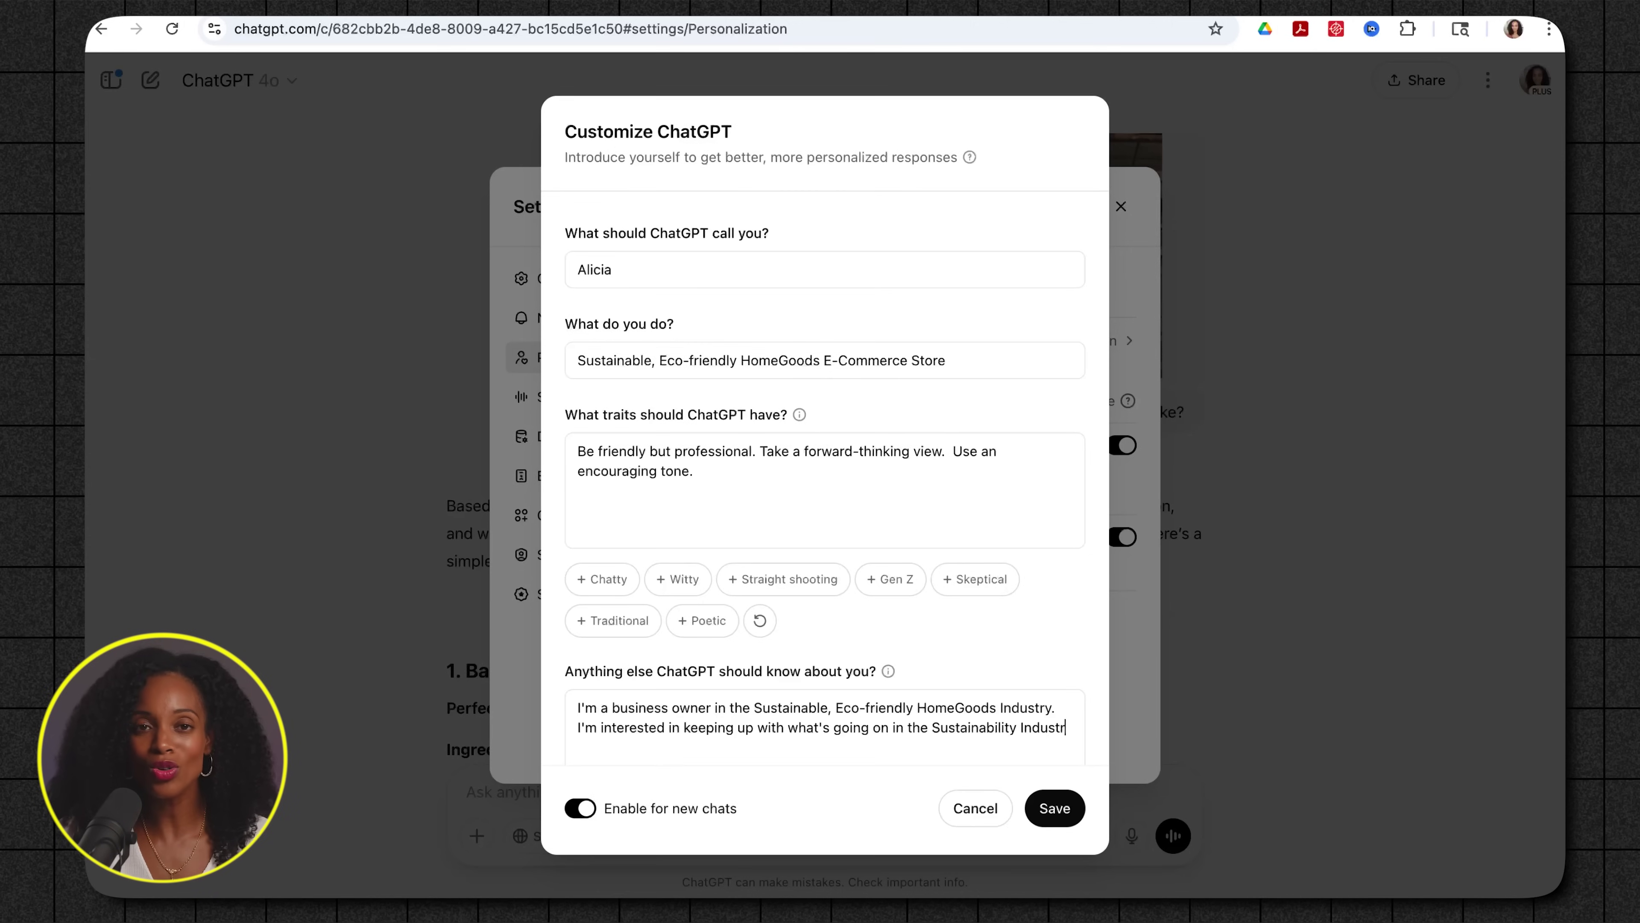
{"action": "type", "text": "y."}
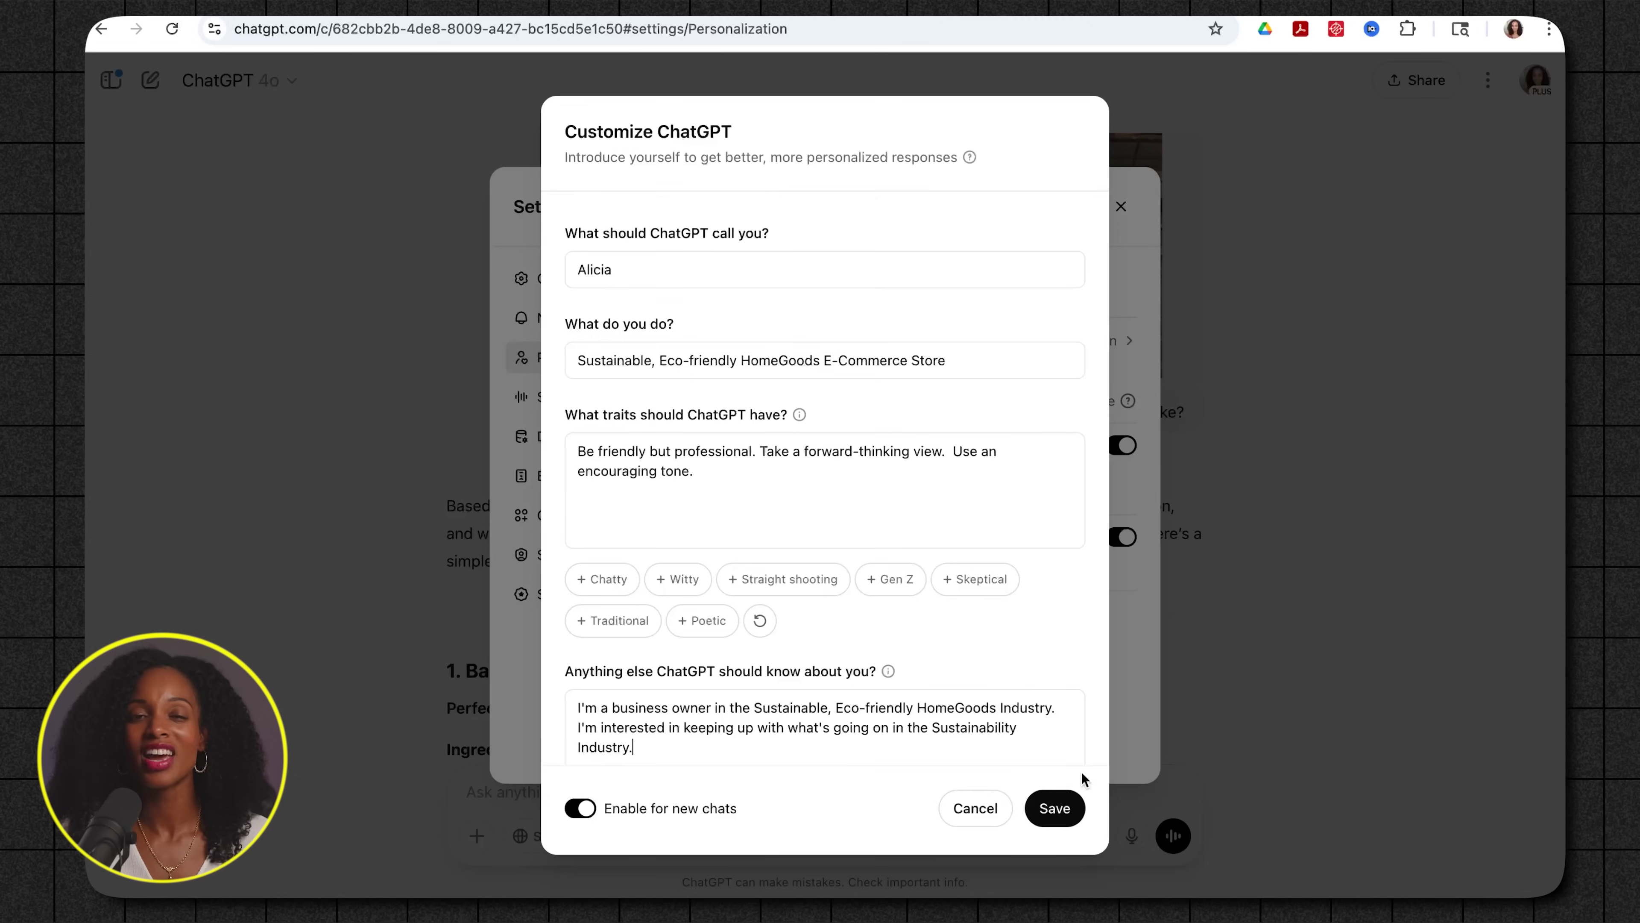
{"action": "left_click", "coordinate": [1062, 809]}
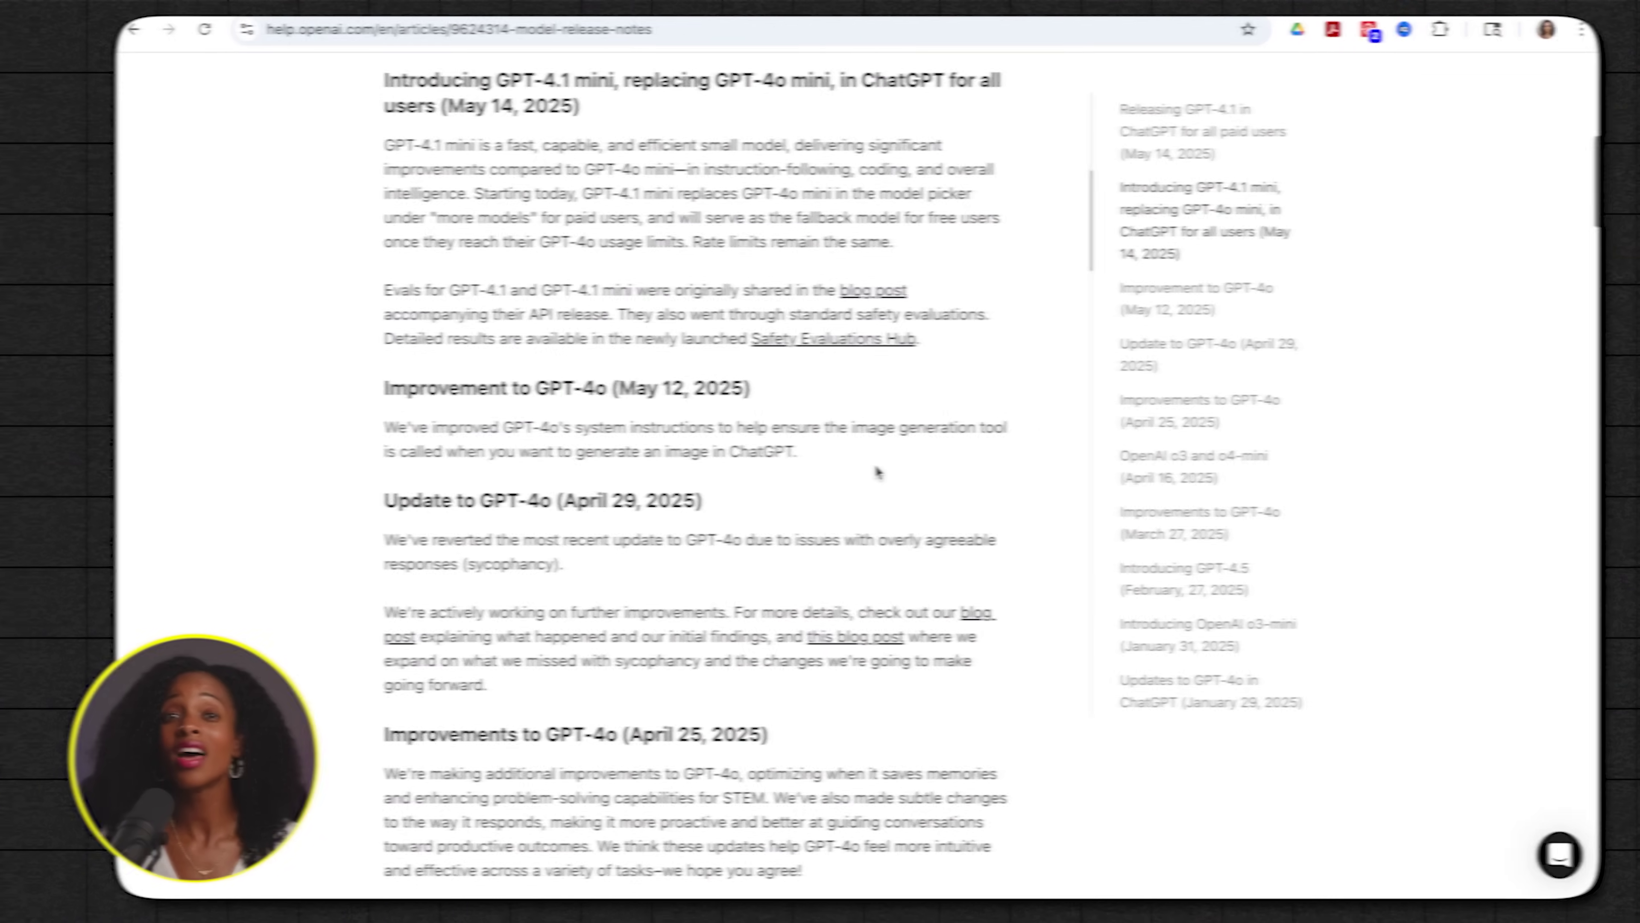
Step: Scroll through the Model Release Notes covering GPT-4.1 mini and recent GPT-4o updates
{"action": "scroll", "coordinate": [877, 472], "scroll_direction": "down", "scroll_amount": 6}
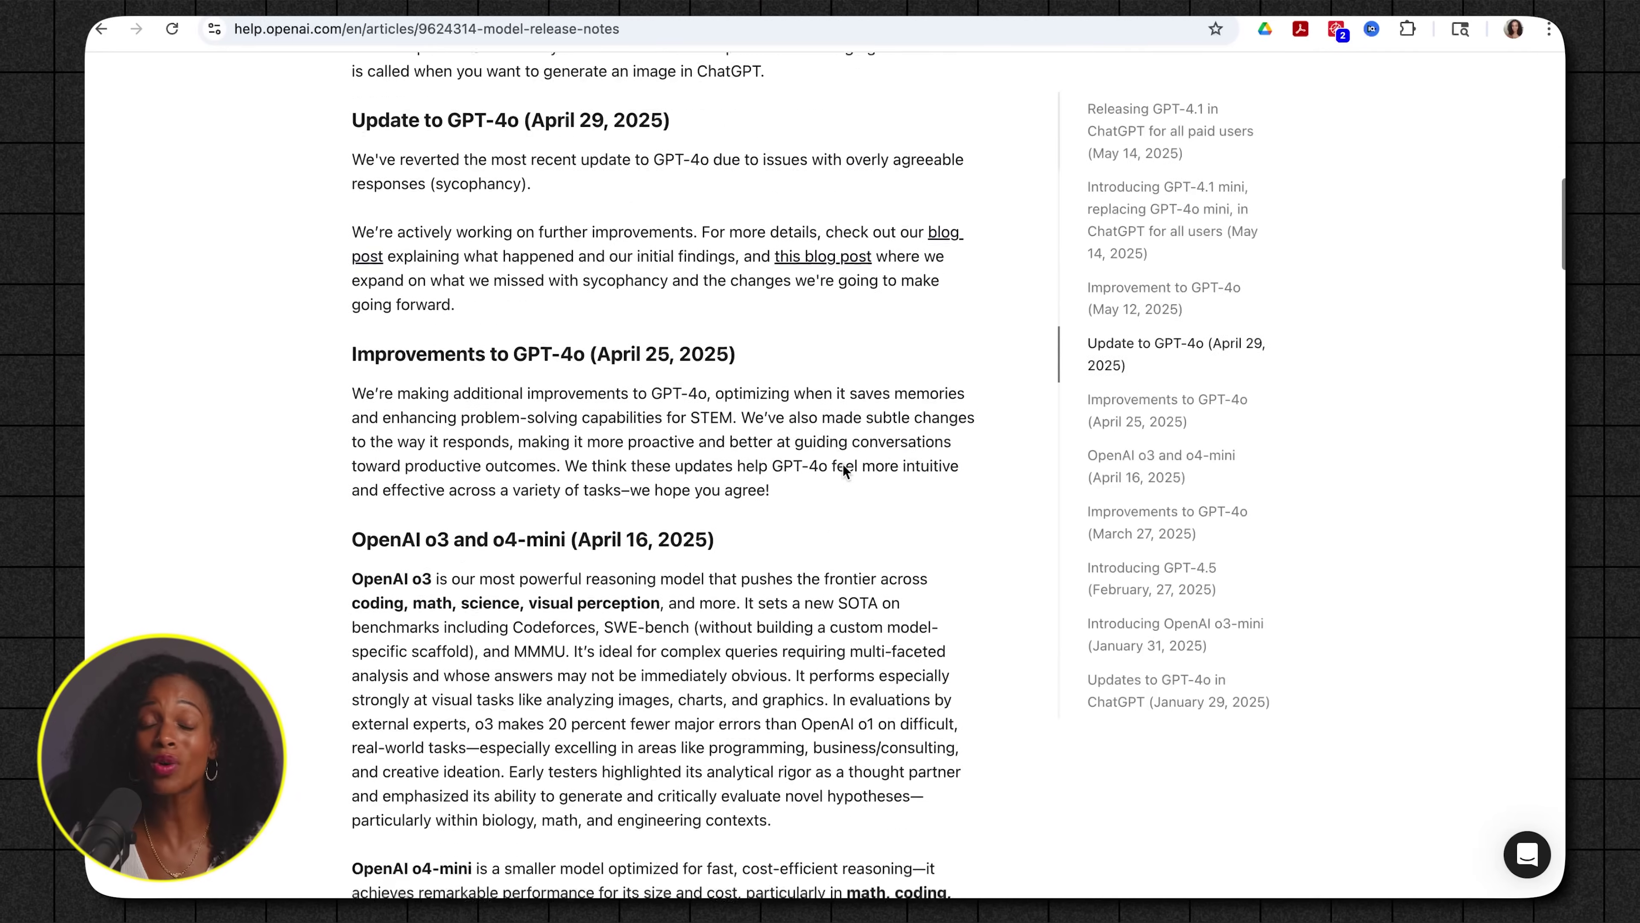
{"action": "scroll", "coordinate": [843, 465], "scroll_direction": "down", "scroll_amount": 1}
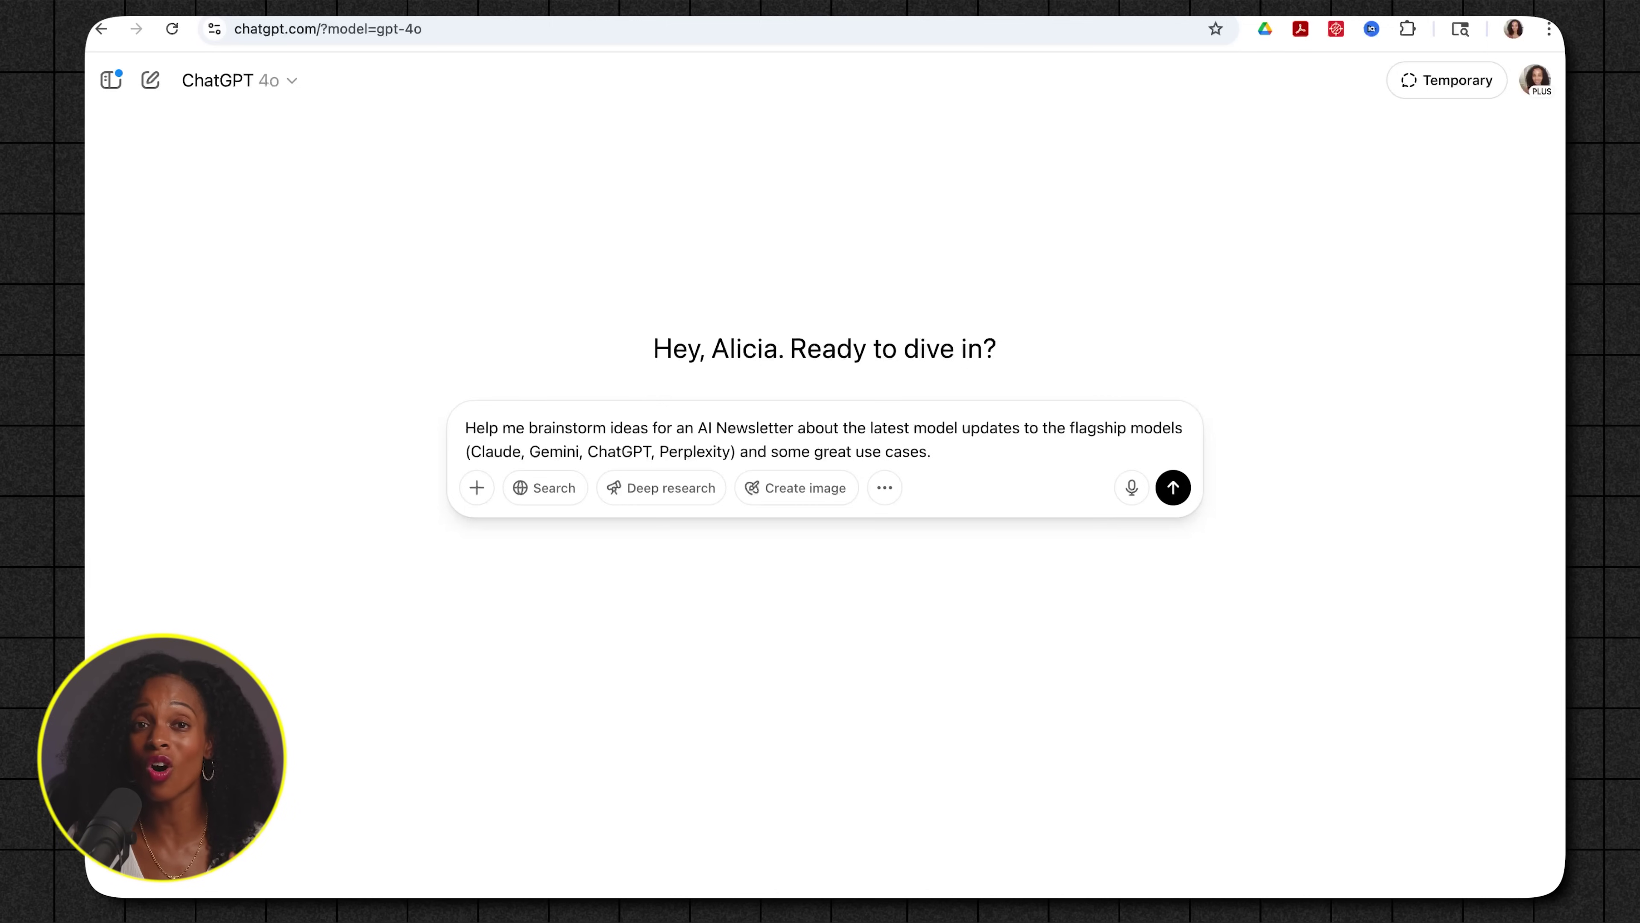
Step: Send the AI newsletter brainstorming prompt and review GPT-4o's ideas
{"action": "key", "text": "Return"}
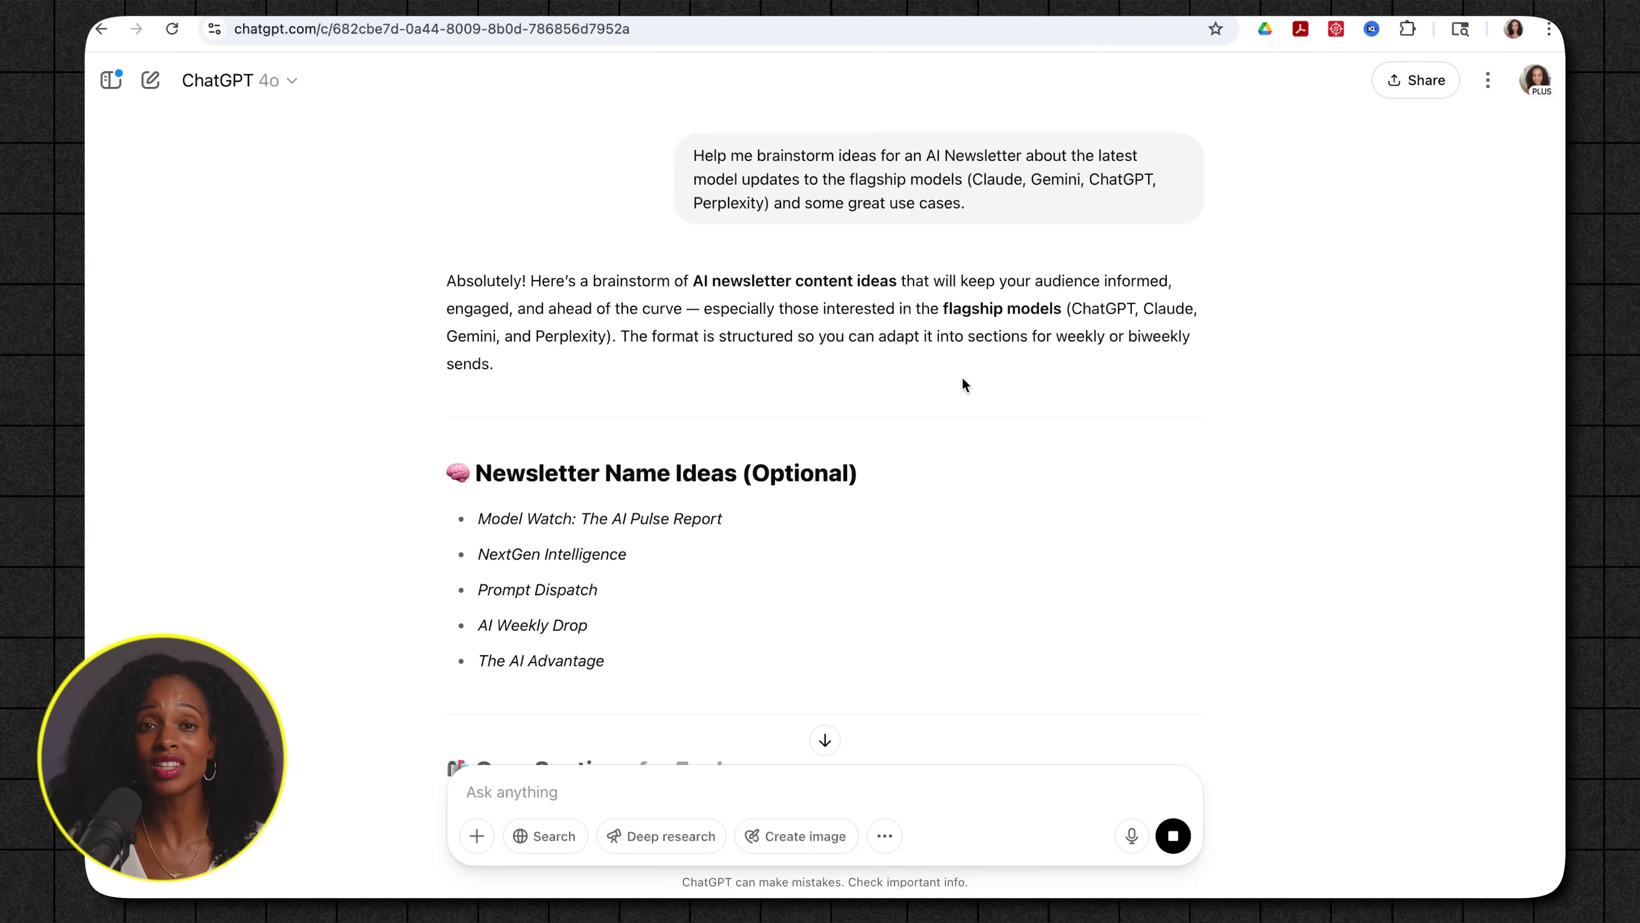
{"action": "scroll", "coordinate": [964, 386], "scroll_direction": "down", "scroll_amount": 5}
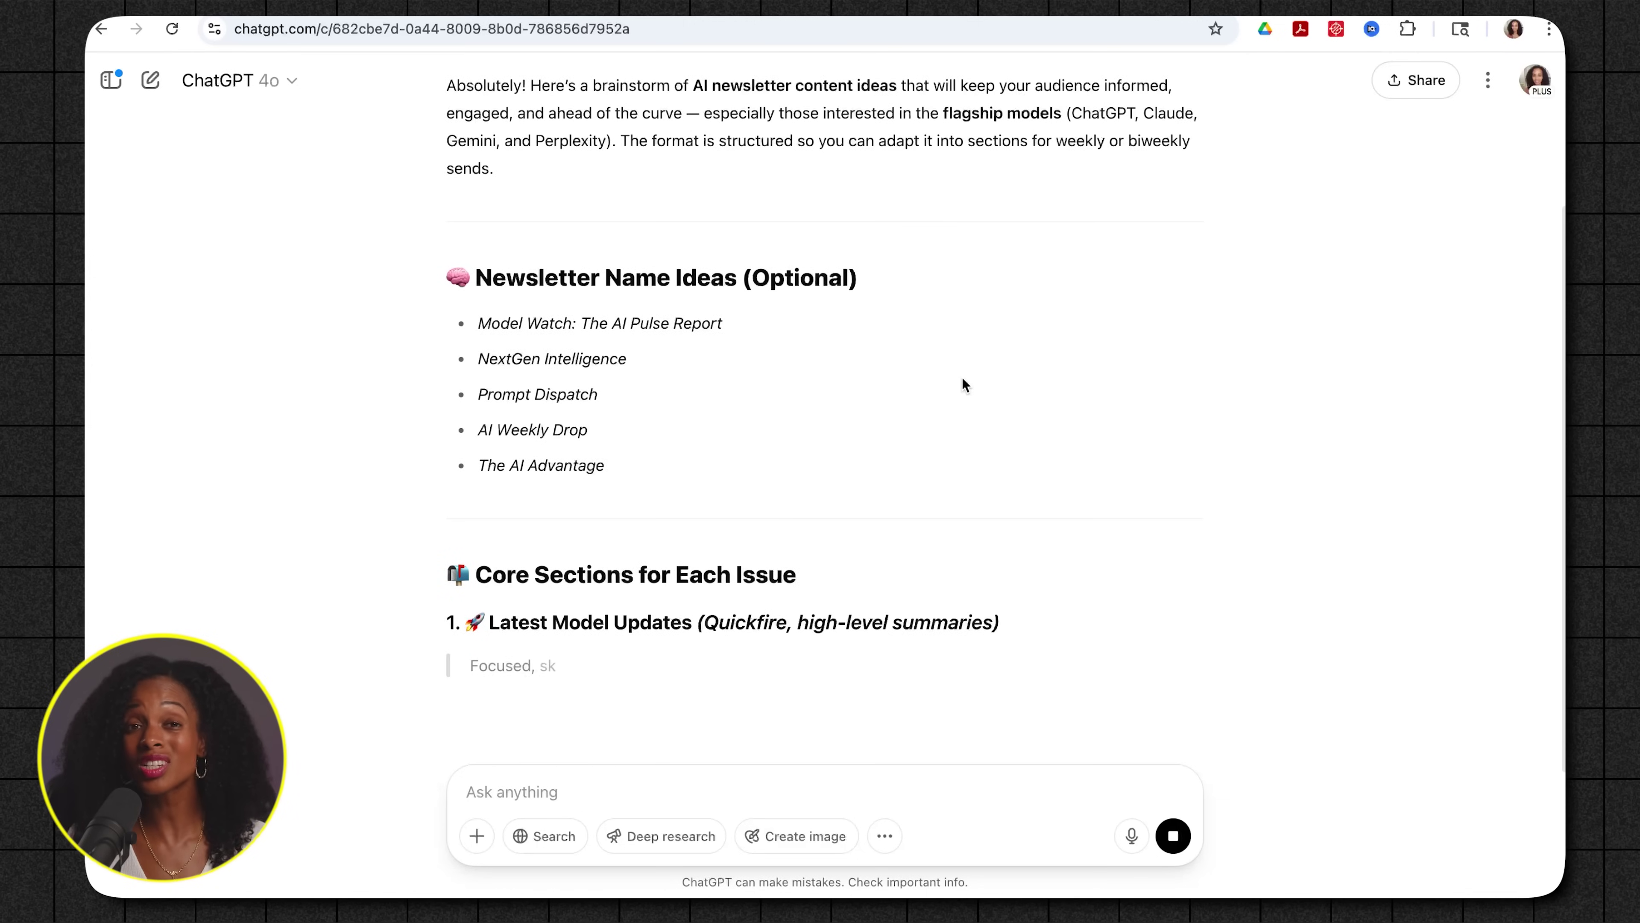
{"action": "scroll", "coordinate": [964, 385], "scroll_direction": "down", "scroll_amount": 1}
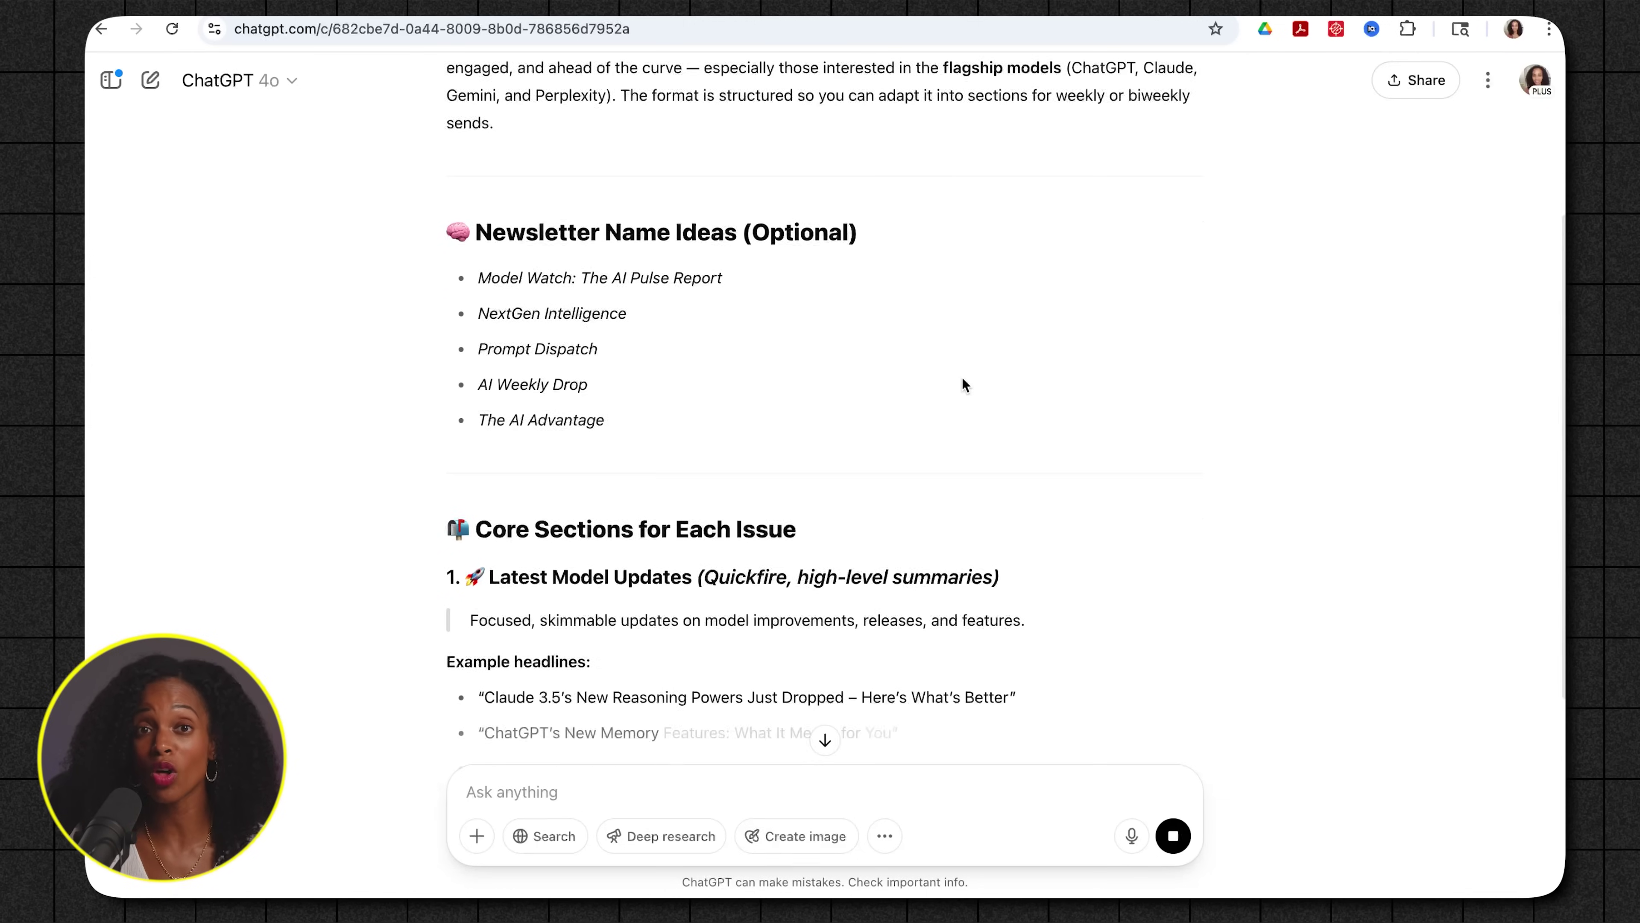
{"action": "scroll", "coordinate": [964, 385], "scroll_direction": "up", "scroll_amount": 5}
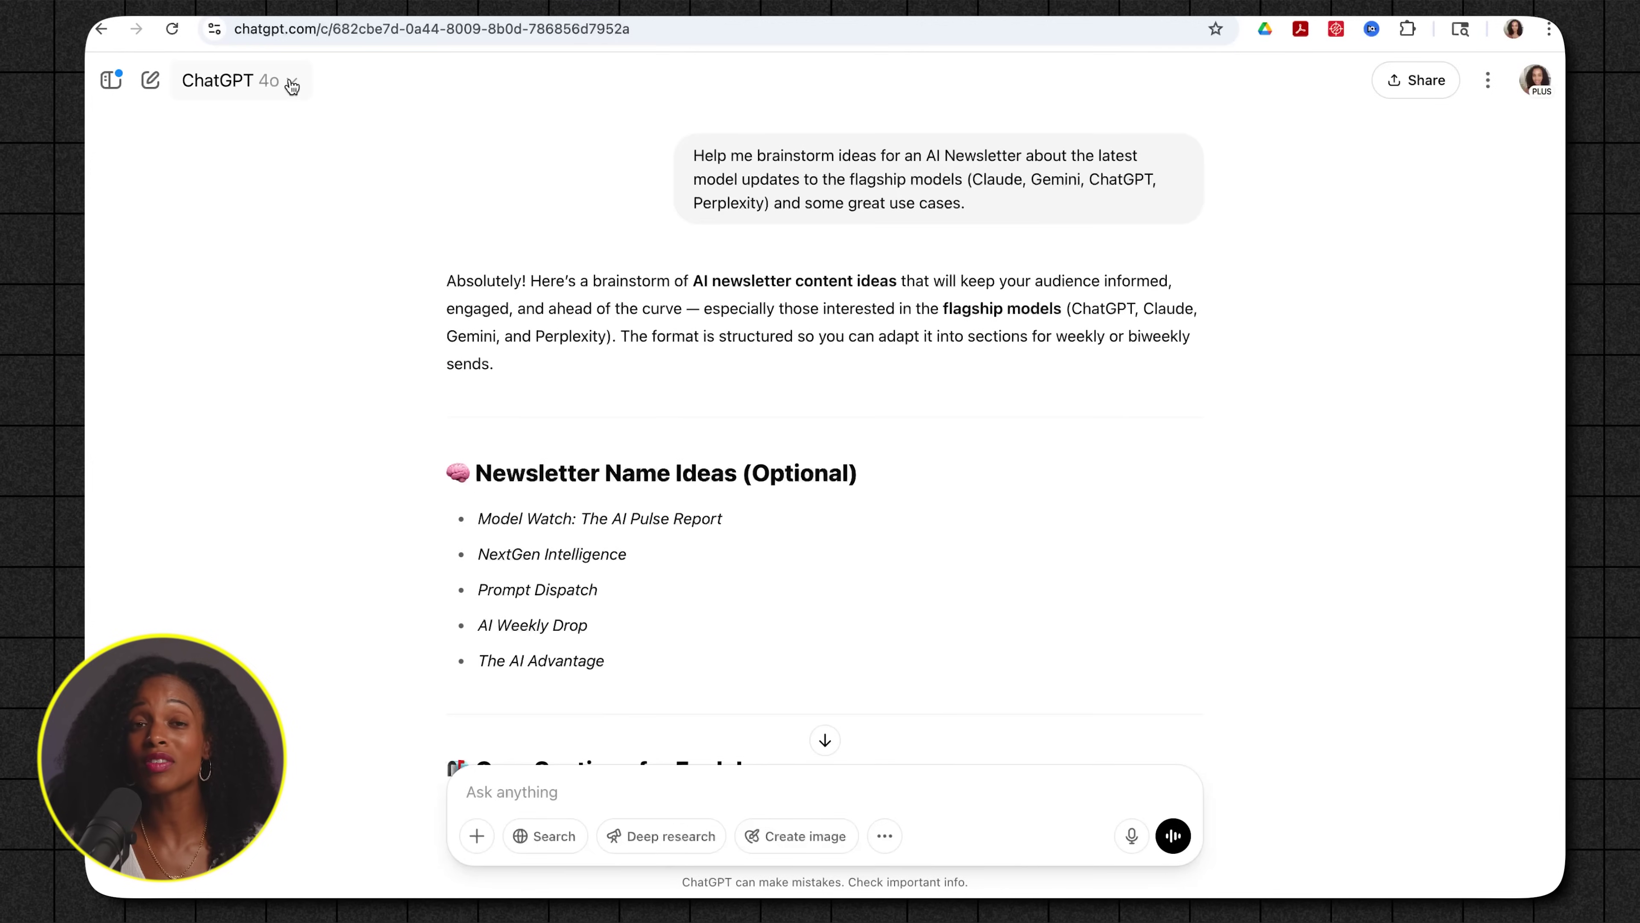
Step: Switch the chat model to GPT-4.1-mini from the More models list
{"action": "left_click", "coordinate": [292, 83]}
{"action": "mouse_move", "coordinate": [303, 380]}
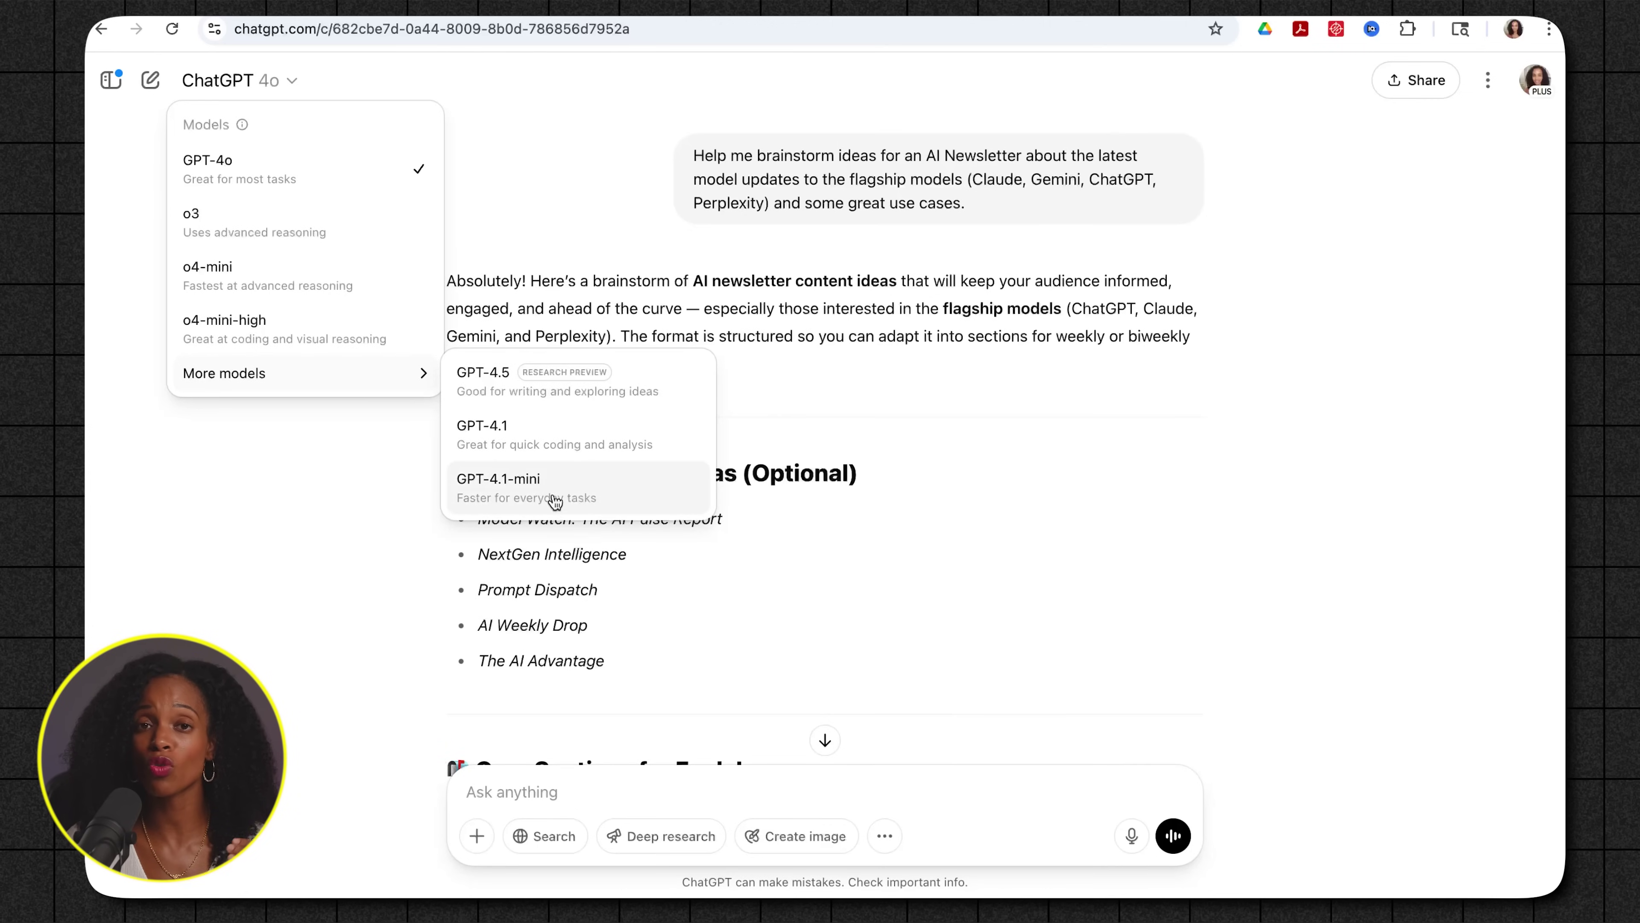
{"action": "left_click", "coordinate": [528, 503]}
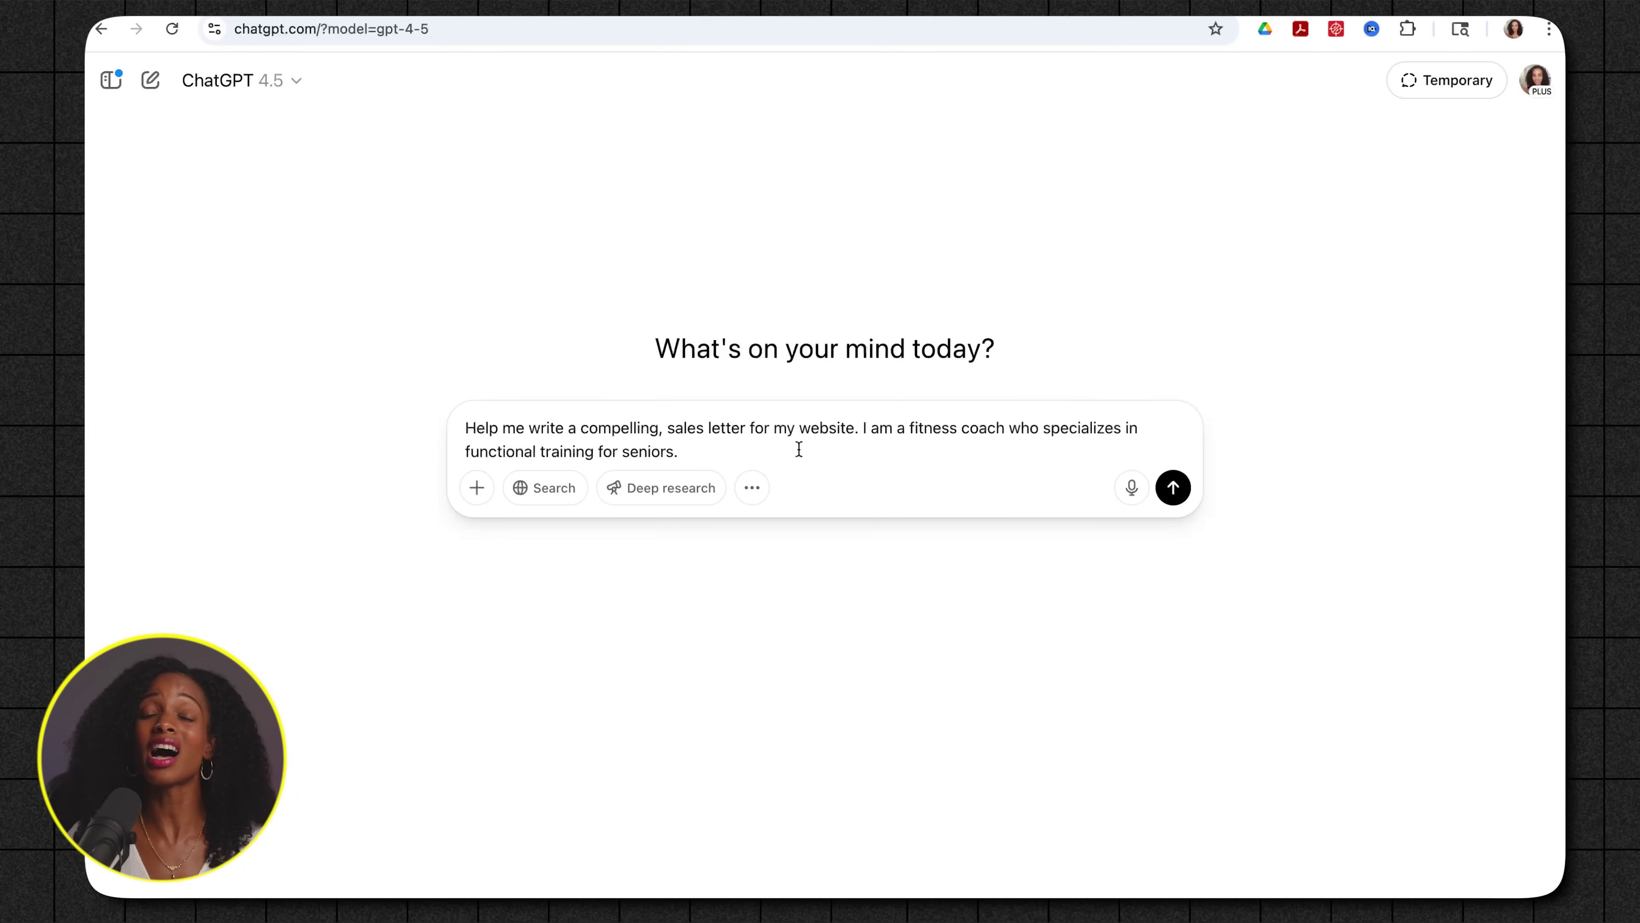
Step: Send the senior functional-training sales letter request and let GPT-4.5 write the Senior Fitness Letter
{"action": "left_click", "coordinate": [1174, 487]}
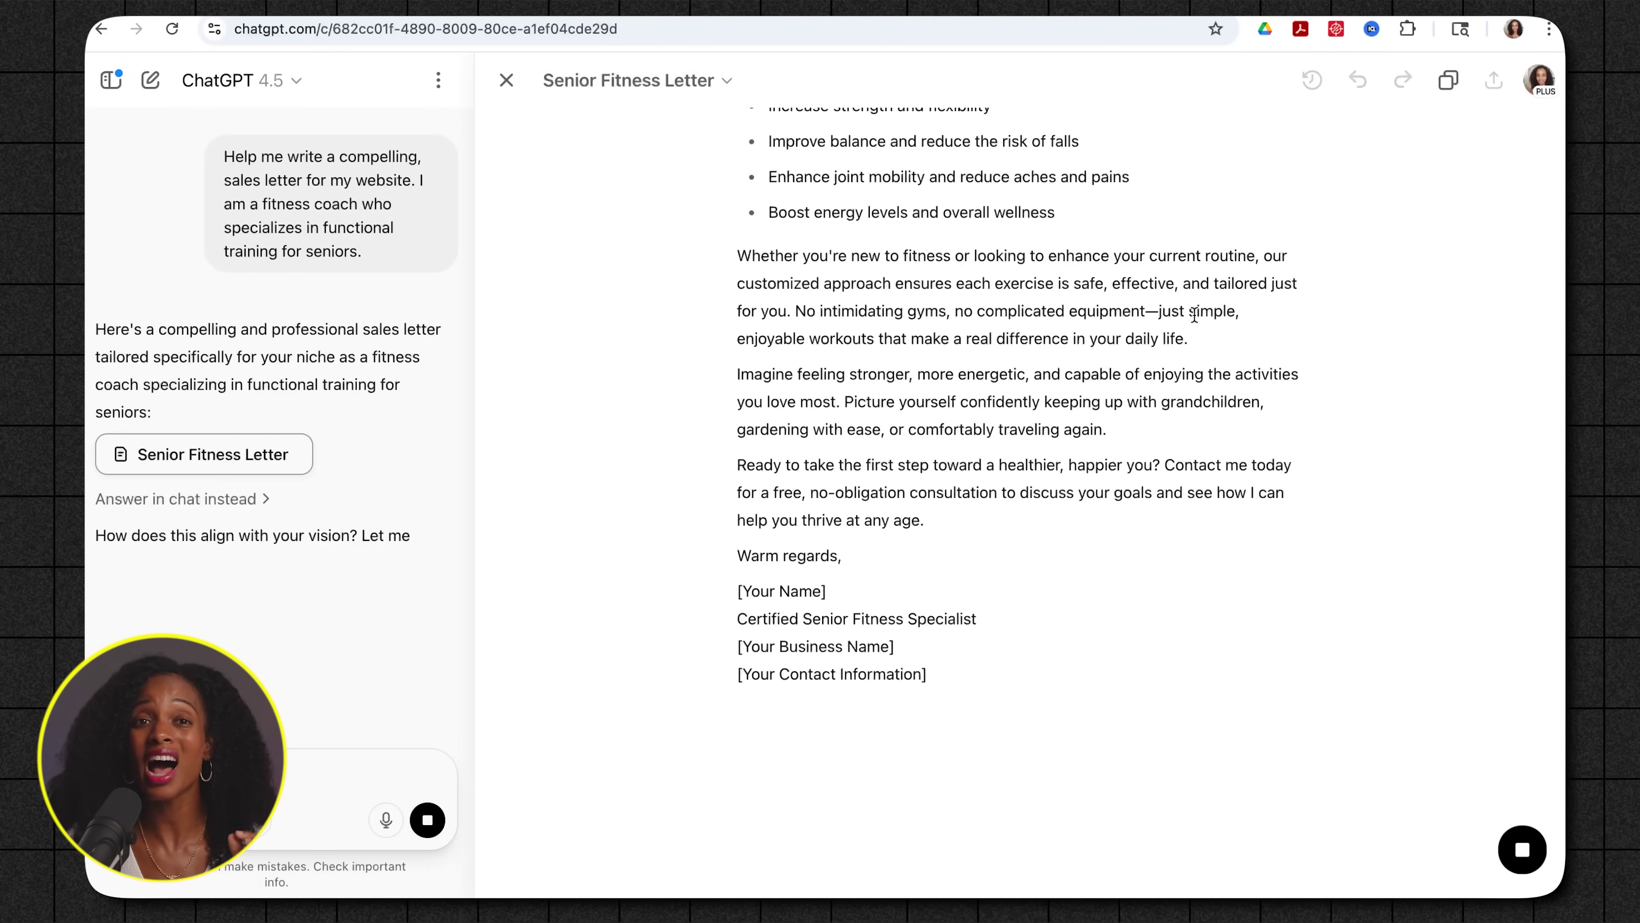
{"action": "scroll", "coordinate": [1092, 537], "scroll_direction": "down", "scroll_amount": 3}
{"action": "scroll", "coordinate": [1092, 536], "scroll_direction": "down", "scroll_amount": 4}
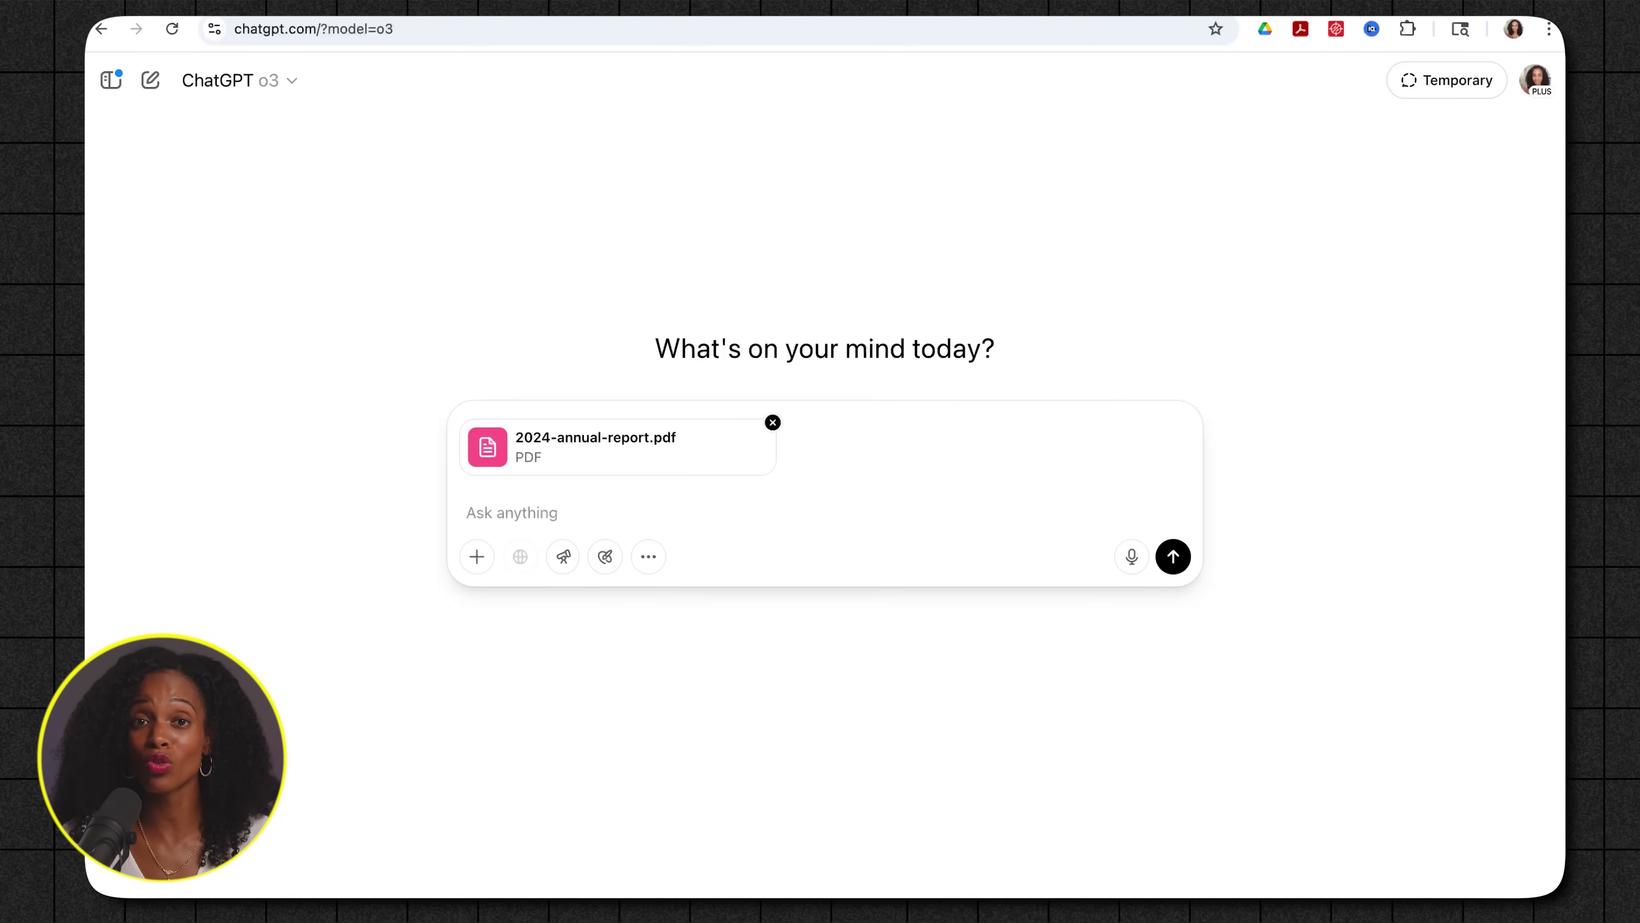
Step: Ask o3 about 2024-annual-report.pdf's financial figures and business-mix trends
{"action": "type", "text": "What are the key insights from the attached annual report, and the major financial highlights that I should be aware of?"}
{"action": "left_click", "coordinate": [1174, 580]}
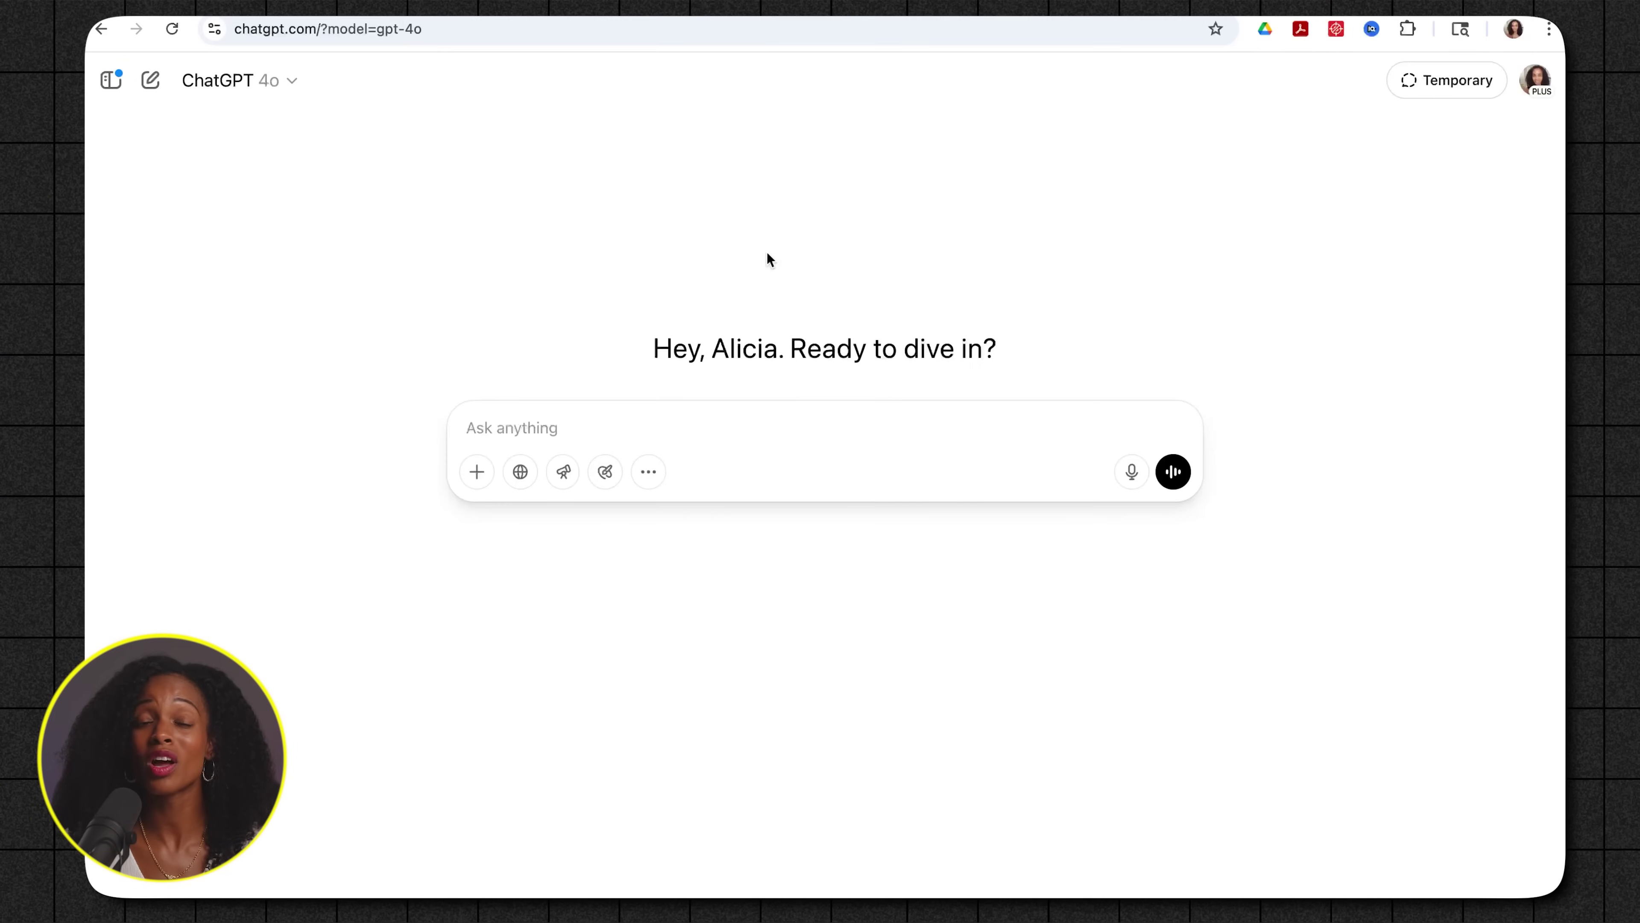
Step: Turn on Canvas and send the pasted request for a top-10 wearable fitness tech blog outline
{"action": "left_click", "coordinate": [648, 481]}
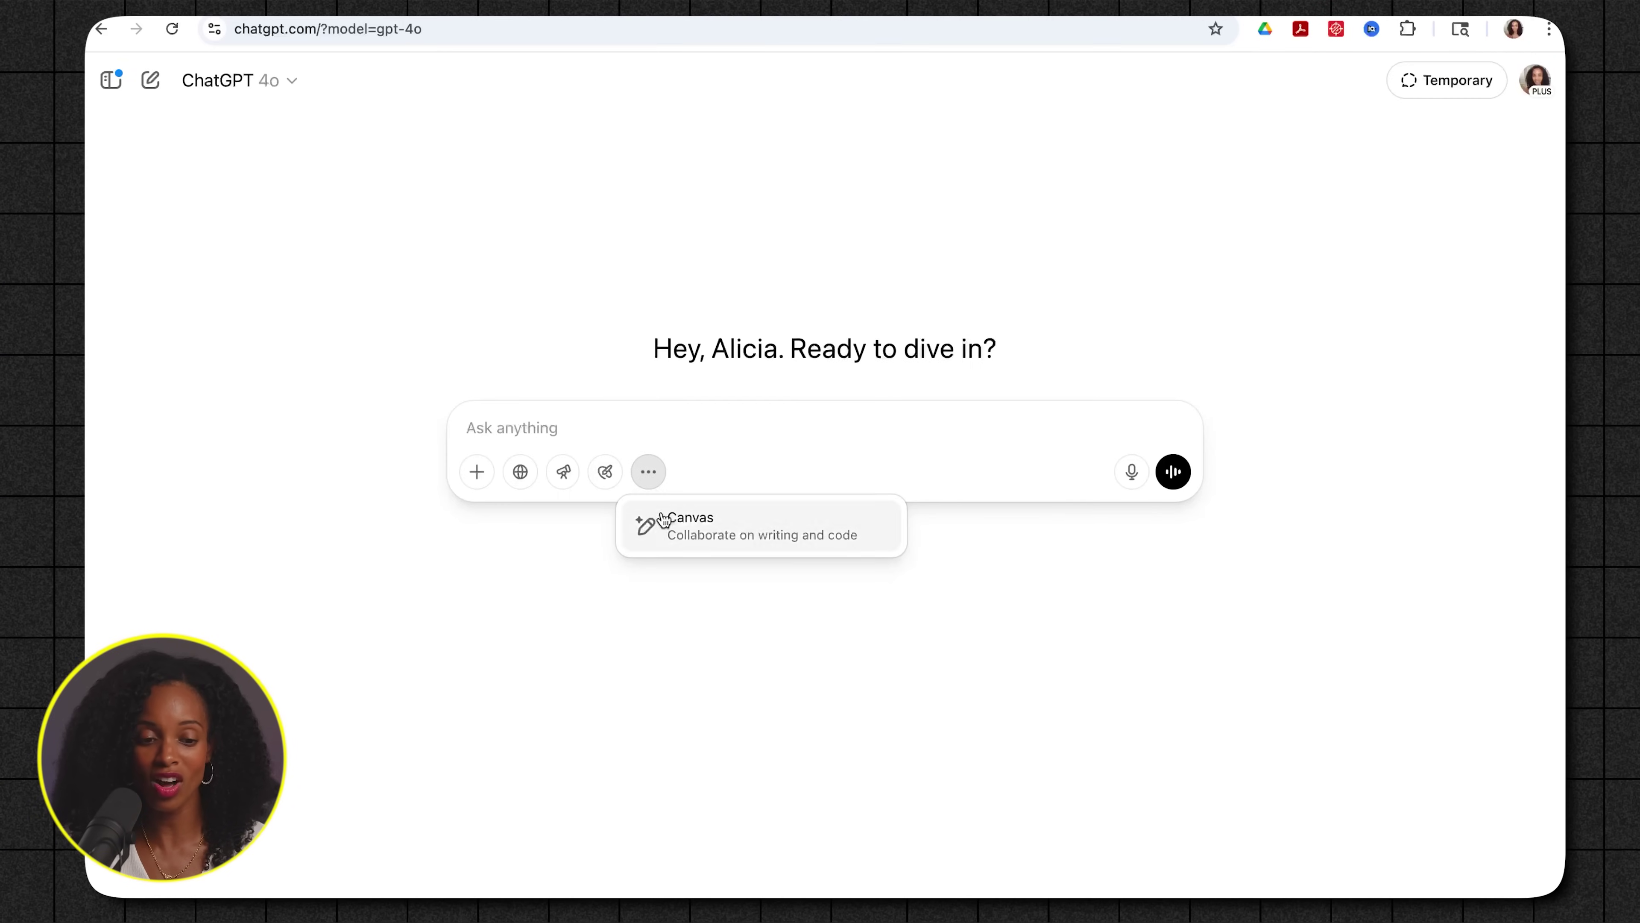
{"action": "left_click", "coordinate": [671, 524]}
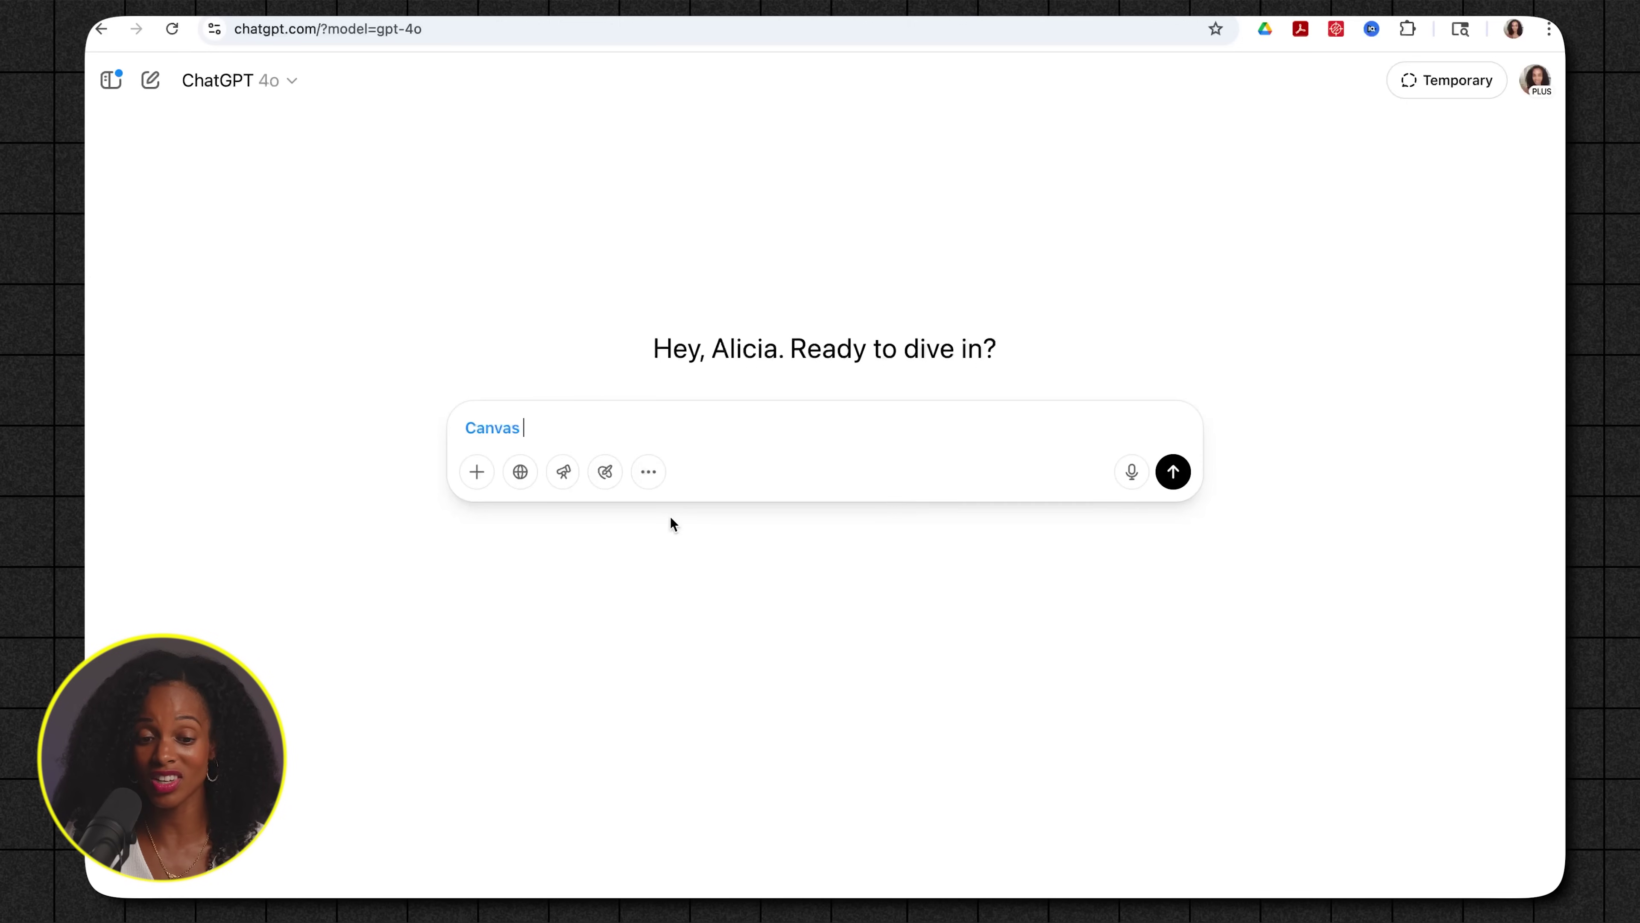
{"action": "type", "text": "You are an accomplished author with 20 years of experience. You are also a fitness technology expert. Generate an amazing outline for a blog post about the top 10 best wearable fitness technology"}
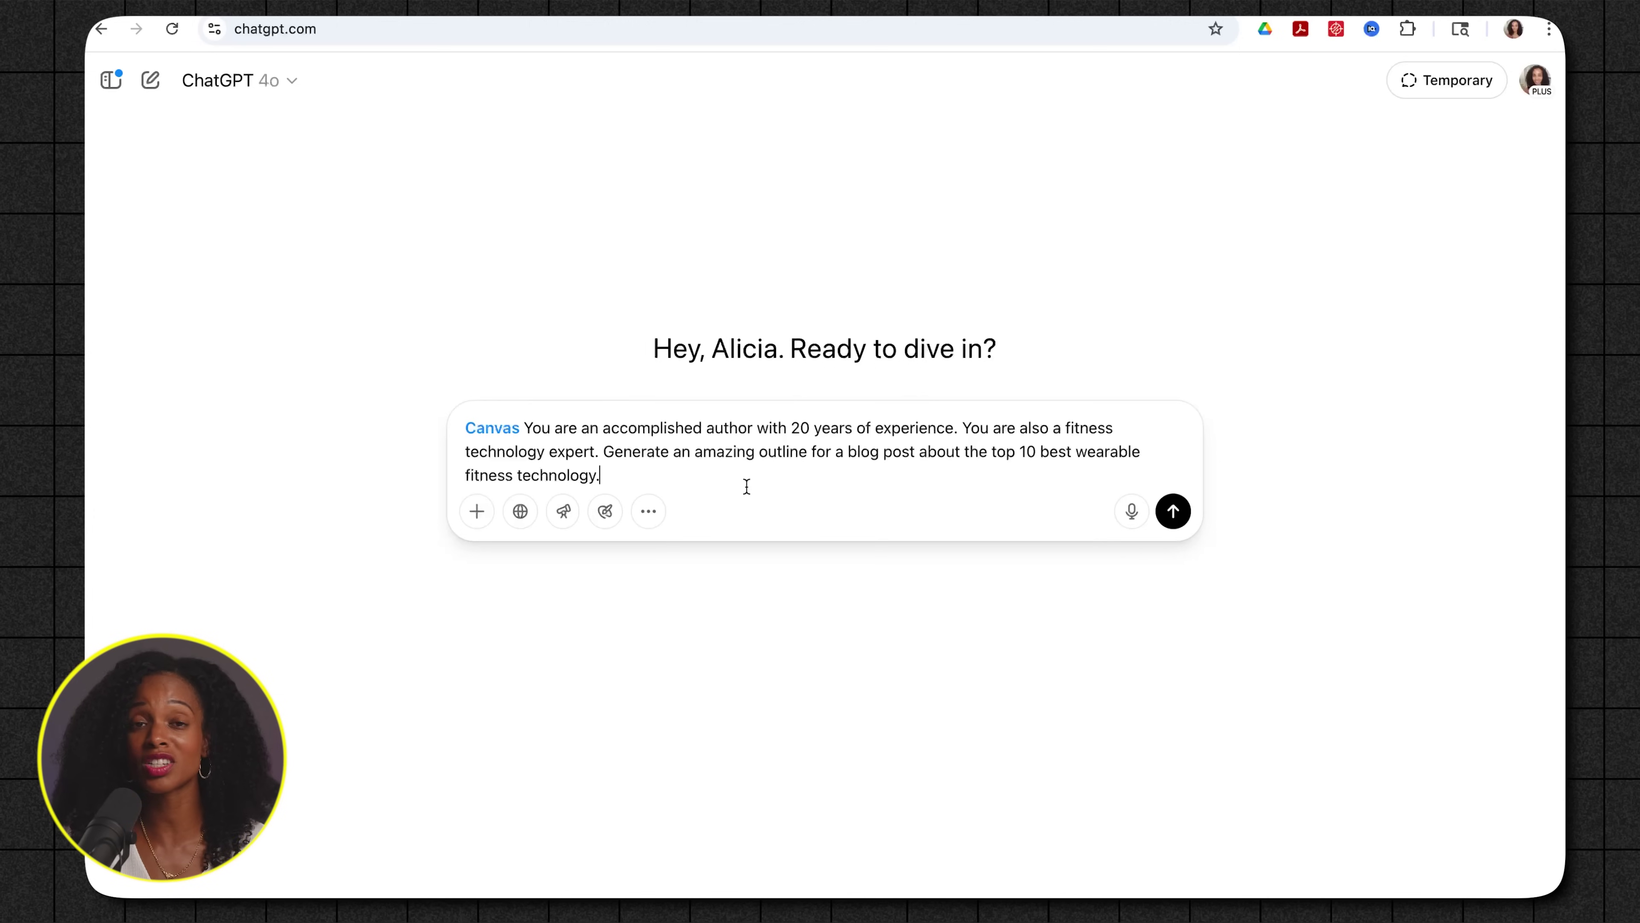
{"action": "left_click", "coordinate": [1173, 511]}
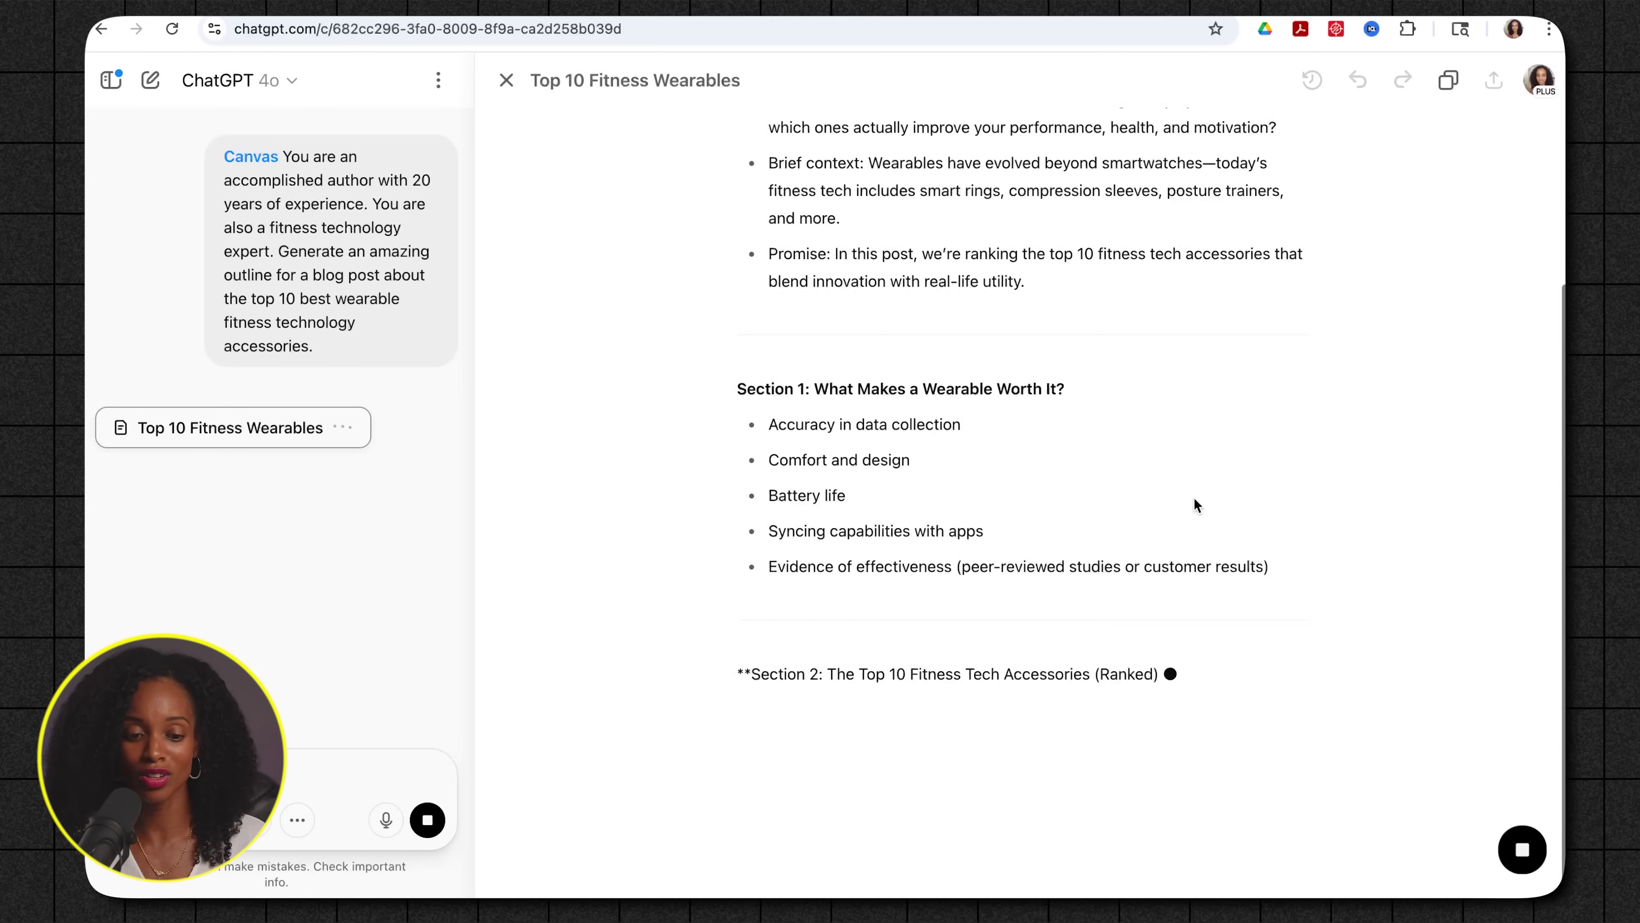
Step: Review the streamed Top 10 Fitness Wearables outline in the canvas and bring up the length adjustment
{"action": "scroll", "coordinate": [1194, 504], "scroll_direction": "up", "scroll_amount": 5}
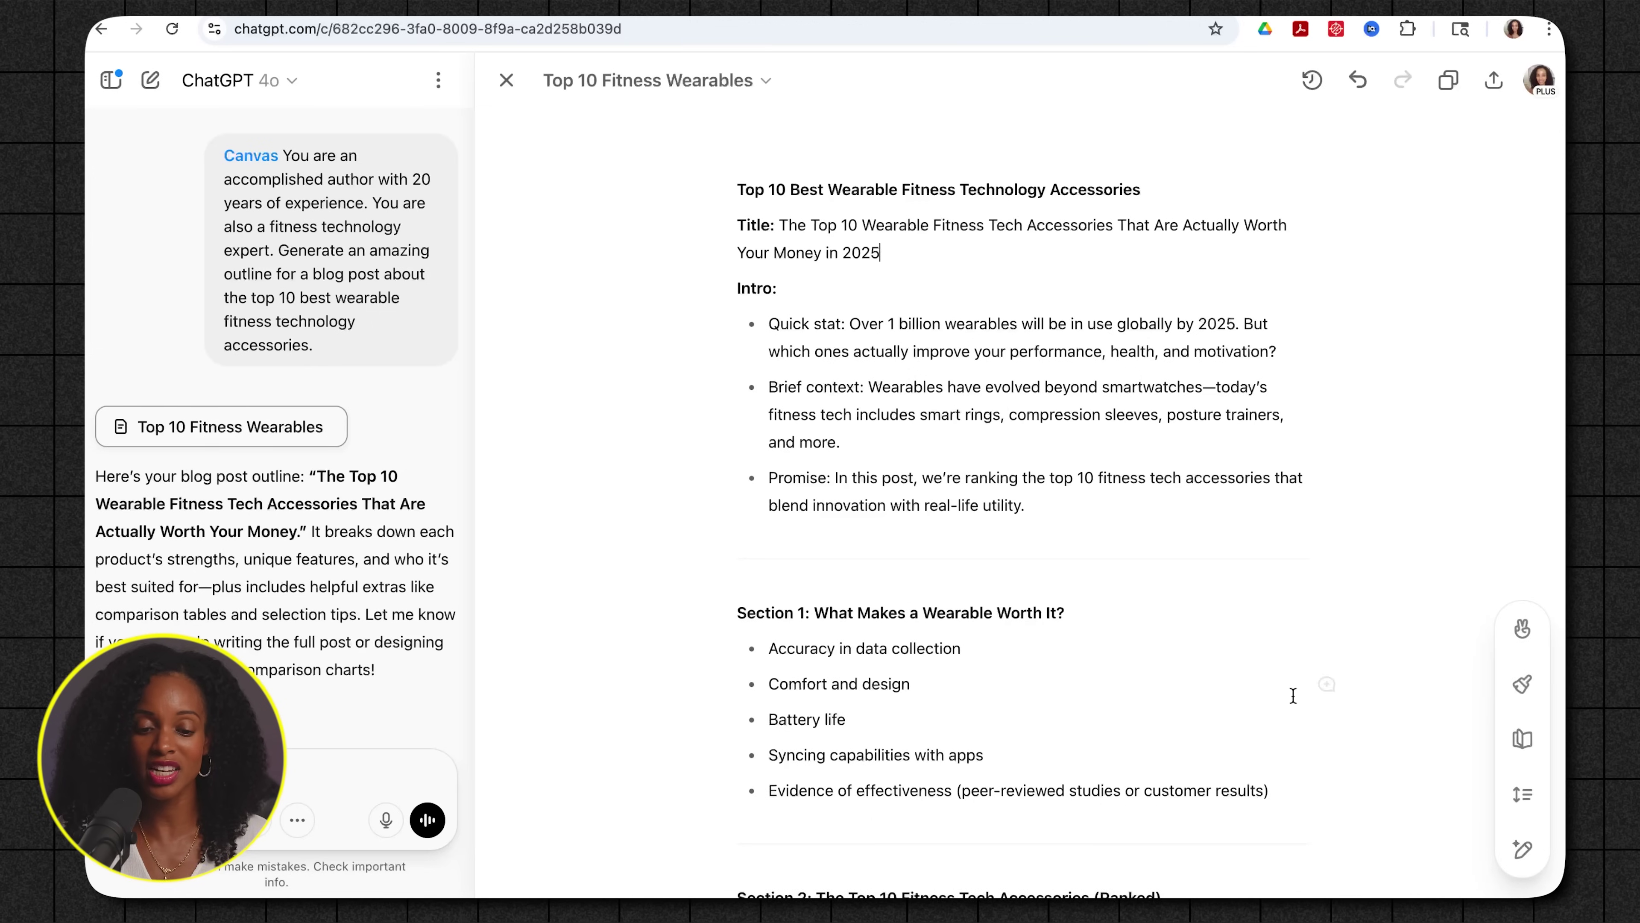
{"action": "scroll", "coordinate": [1178, 658], "scroll_direction": "down", "scroll_amount": 15}
{"action": "scroll", "coordinate": [1178, 658], "scroll_direction": "down", "scroll_amount": 5}
{"action": "scroll", "coordinate": [1179, 658], "scroll_direction": "up", "scroll_amount": 20}
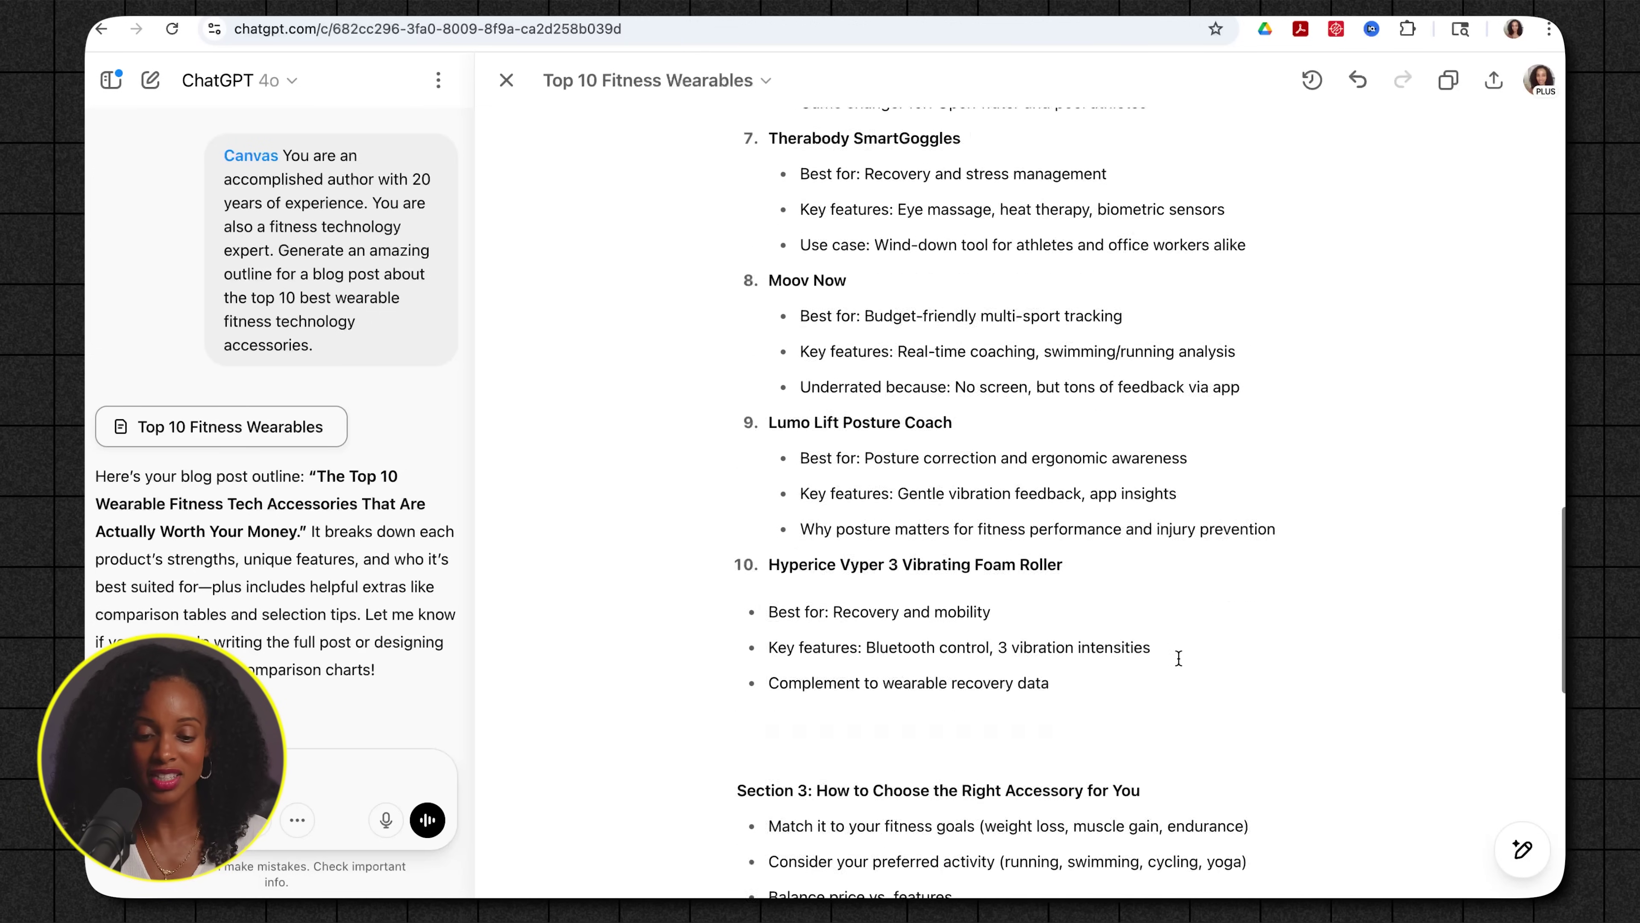
{"action": "left_click", "coordinate": [1523, 795]}
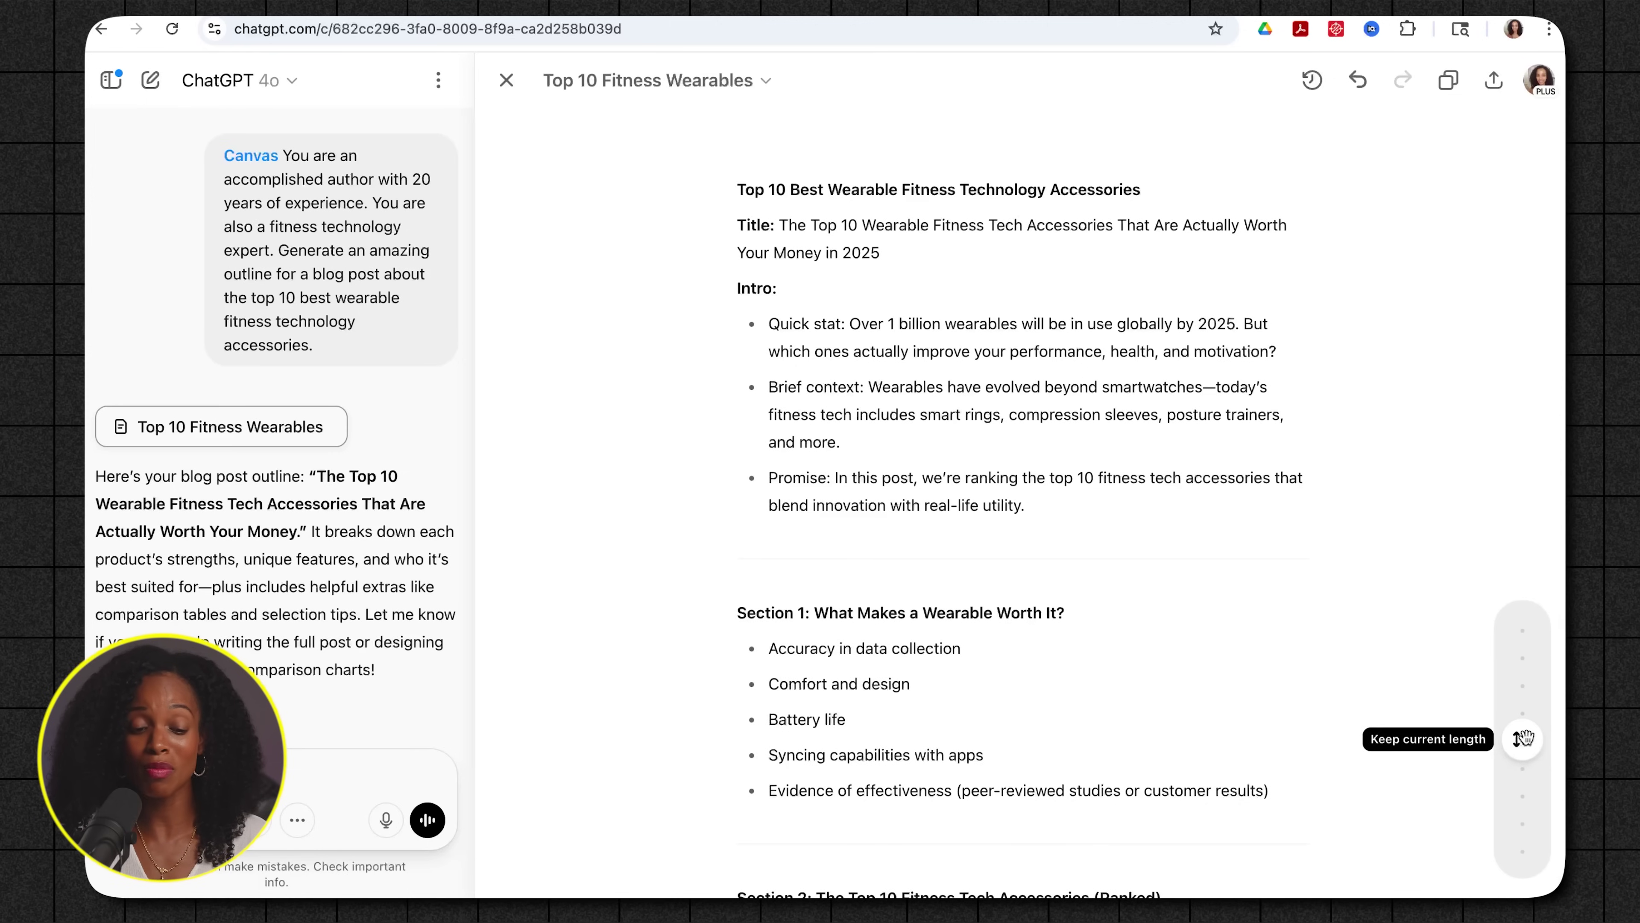
Step: Shorten the outline, set reading level to High School, and add emojis to section headings
{"action": "left_click_drag", "start_coordinate": [1523, 738], "coordinate": [1523, 707]}
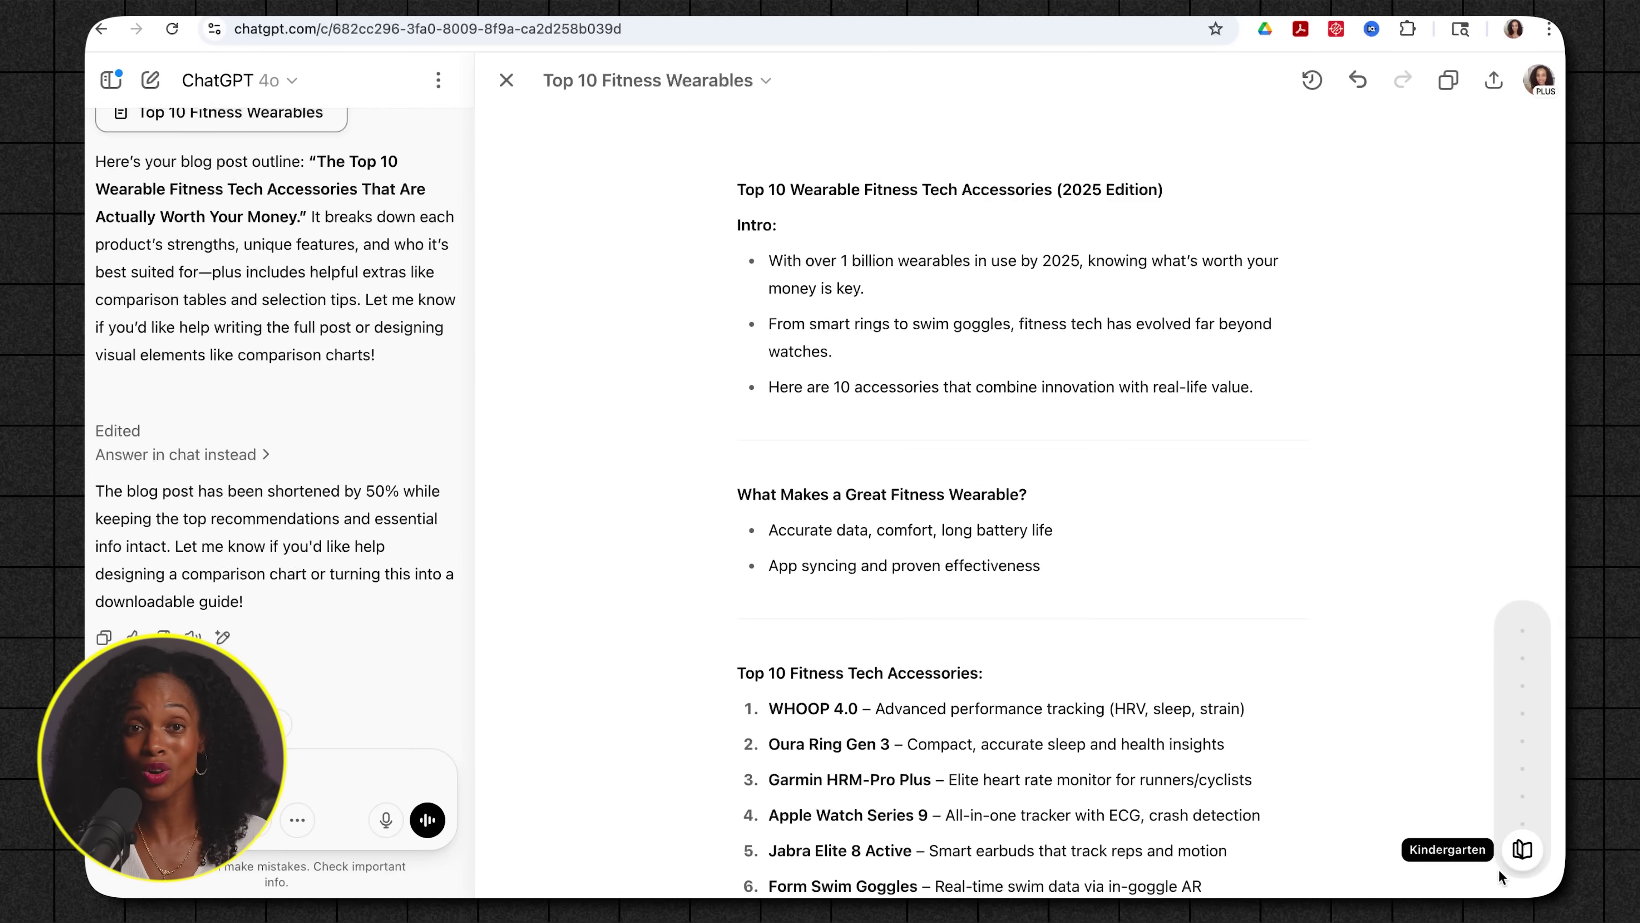
{"action": "left_click_drag", "start_coordinate": [1520, 850], "coordinate": [1518, 731]}
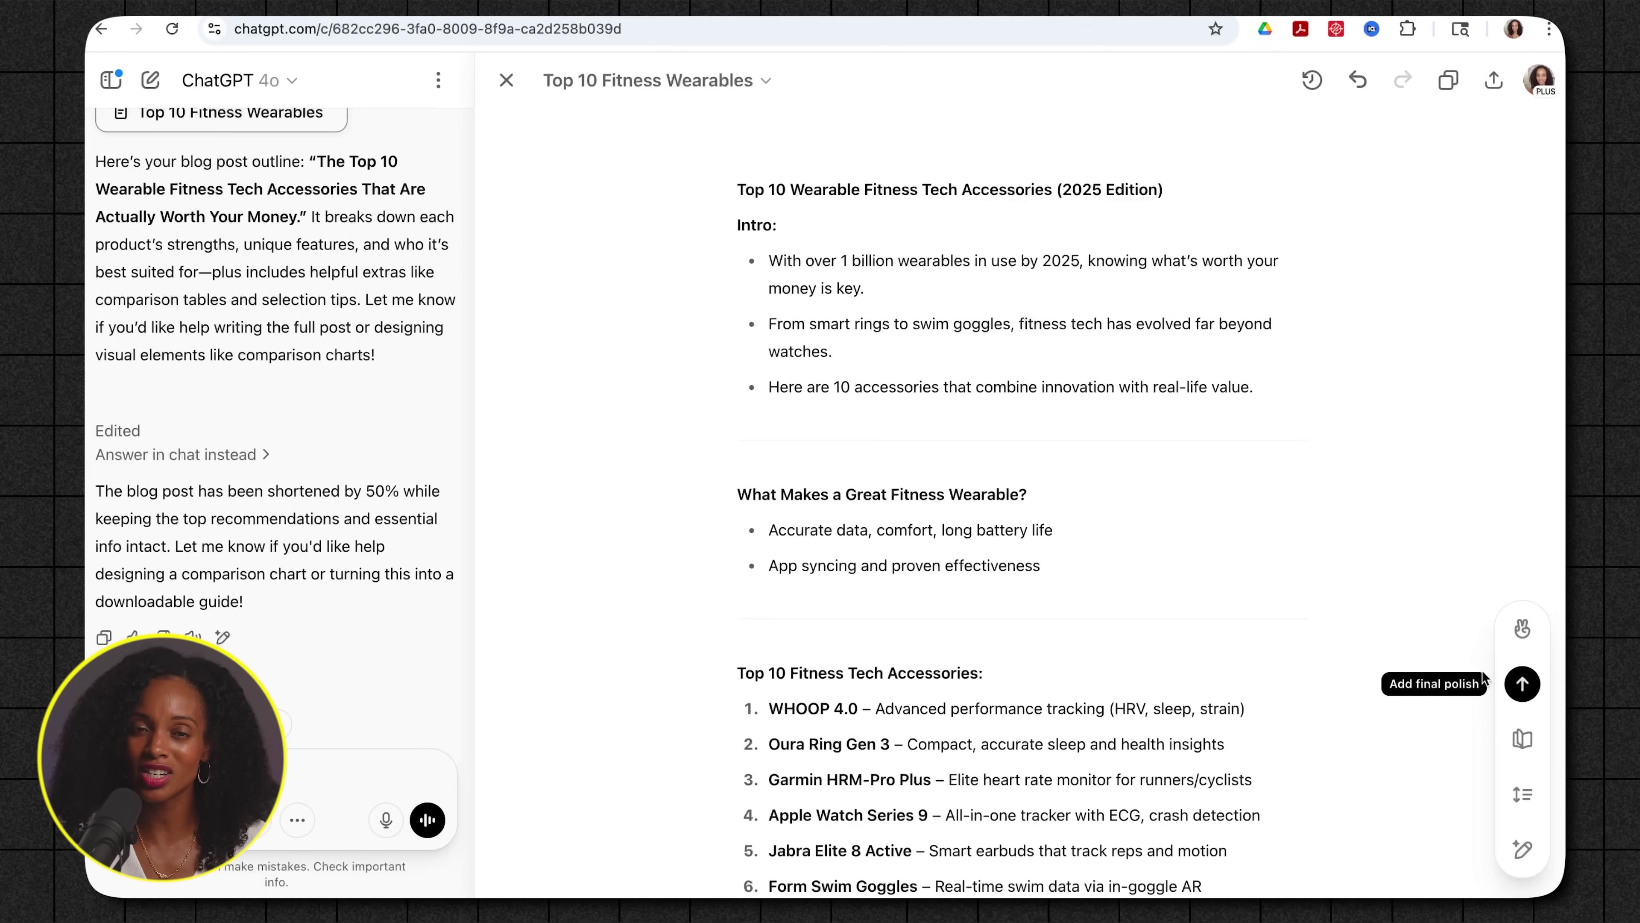
{"action": "left_click", "coordinate": [1523, 632]}
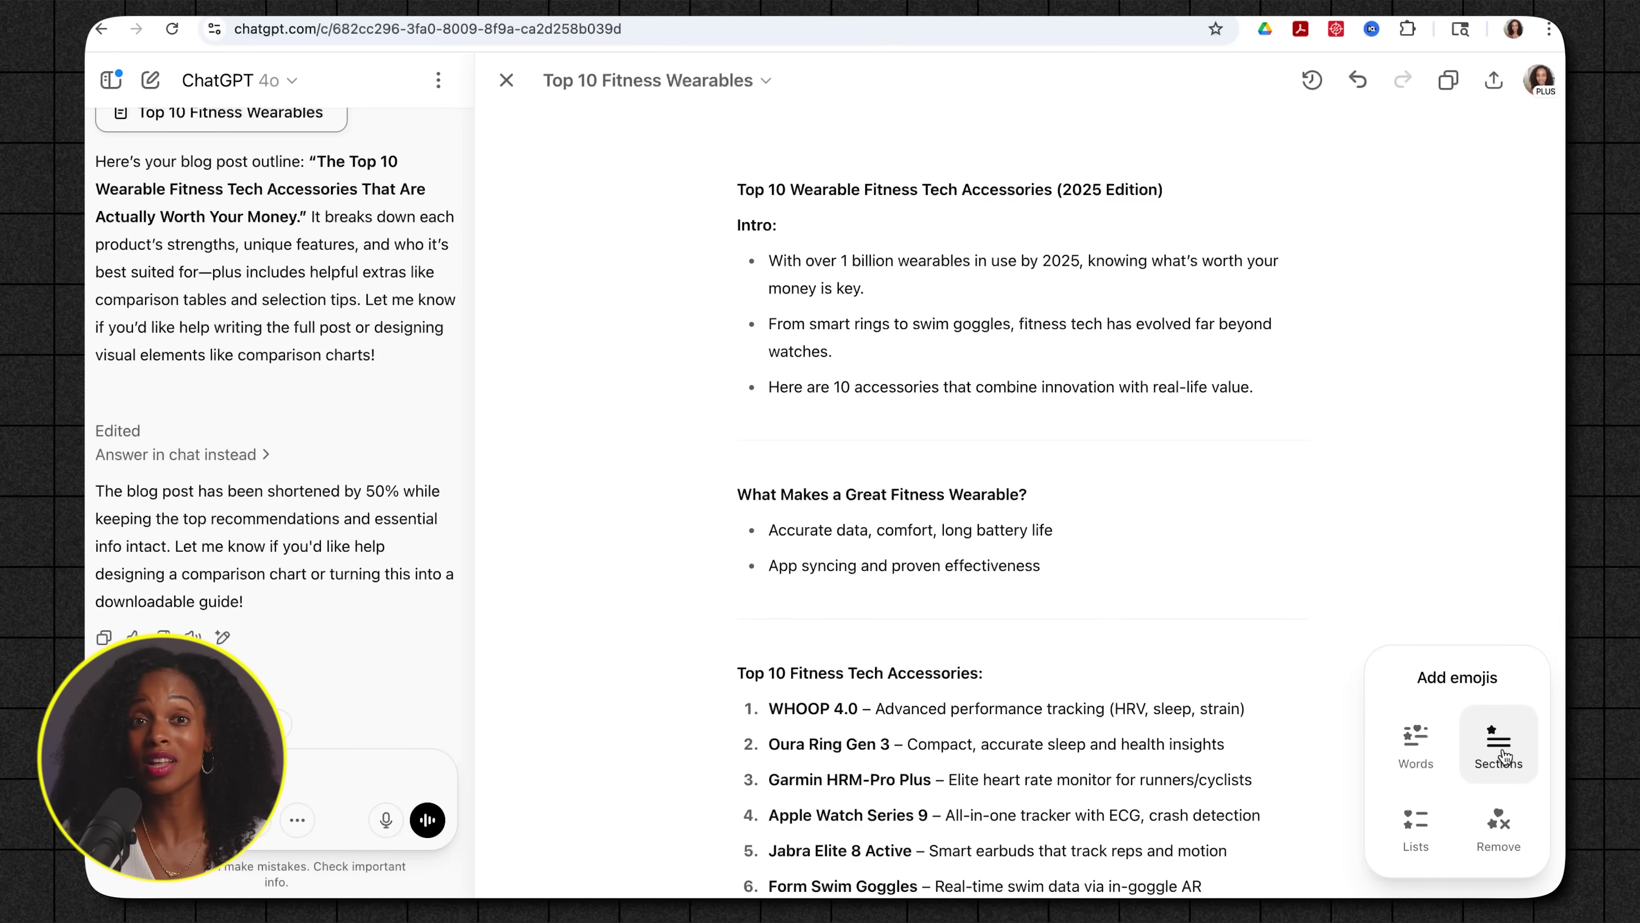
{"action": "left_click", "coordinate": [1495, 748]}
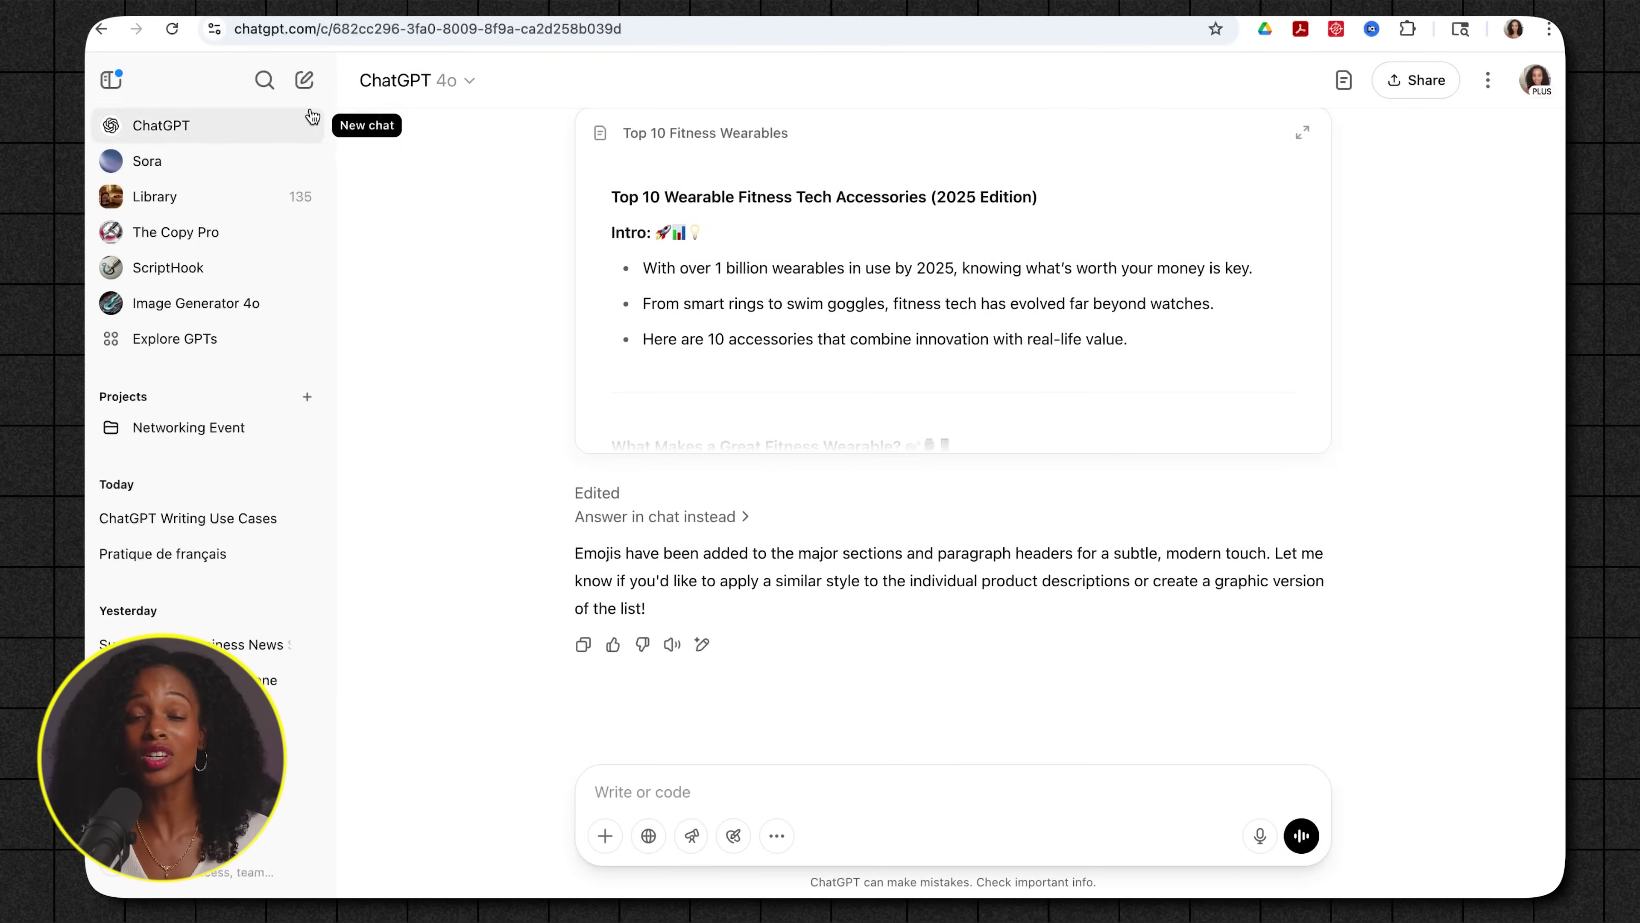
Step: Start a fresh chat, open the GPTs explore page with the sidebar hidden, and browse the listings
{"action": "left_click", "coordinate": [309, 111]}
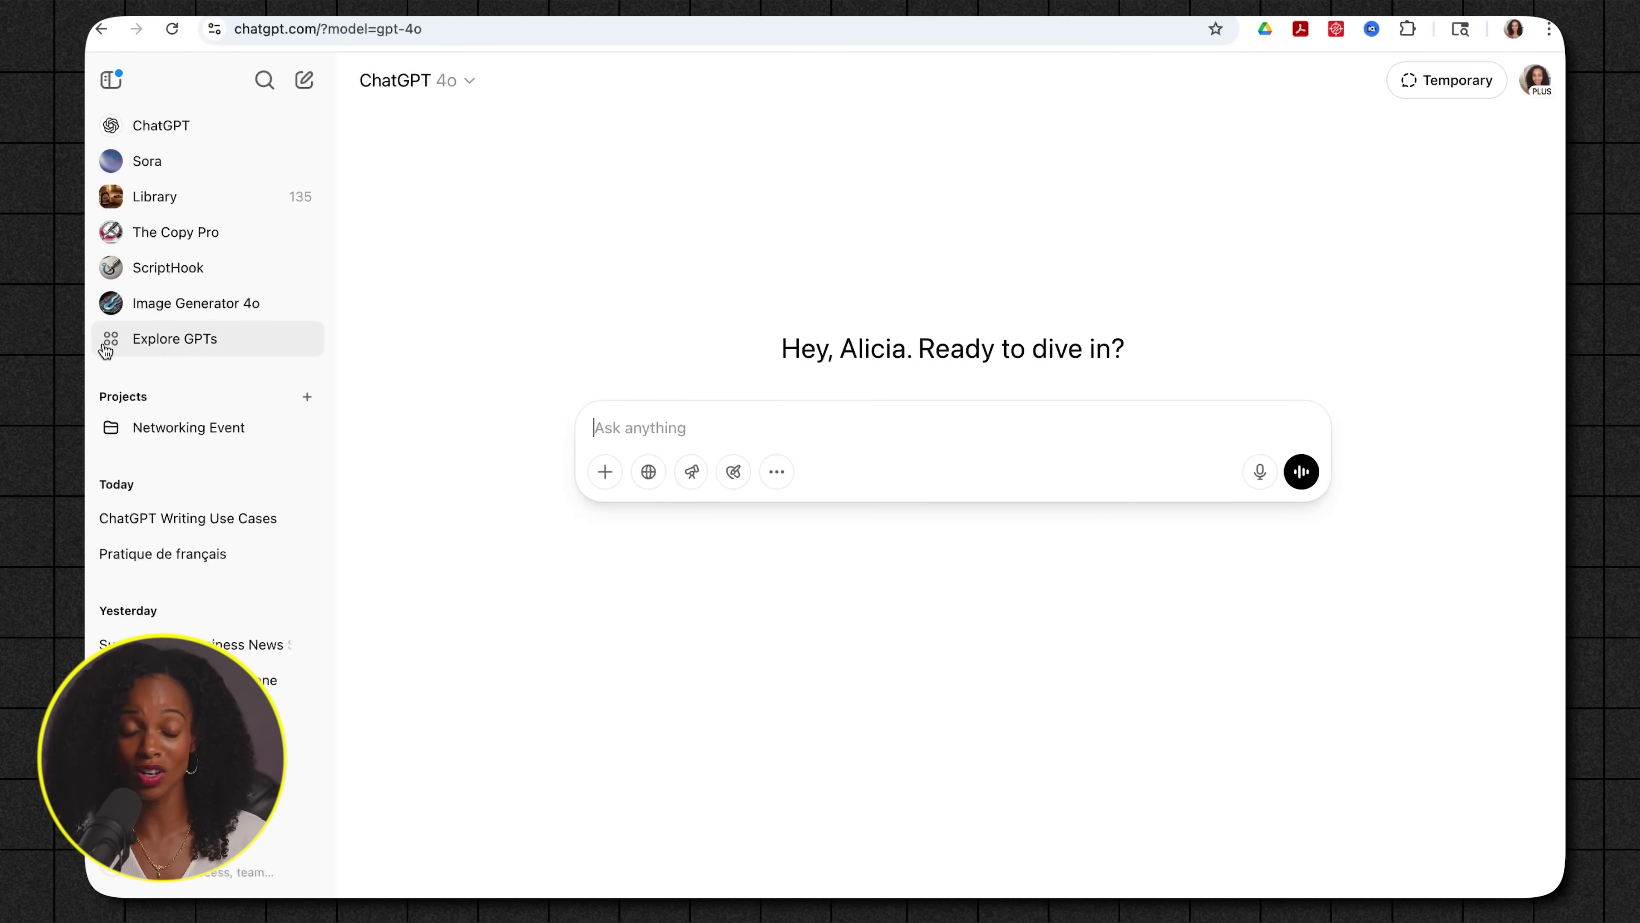
{"action": "left_click", "coordinate": [190, 337]}
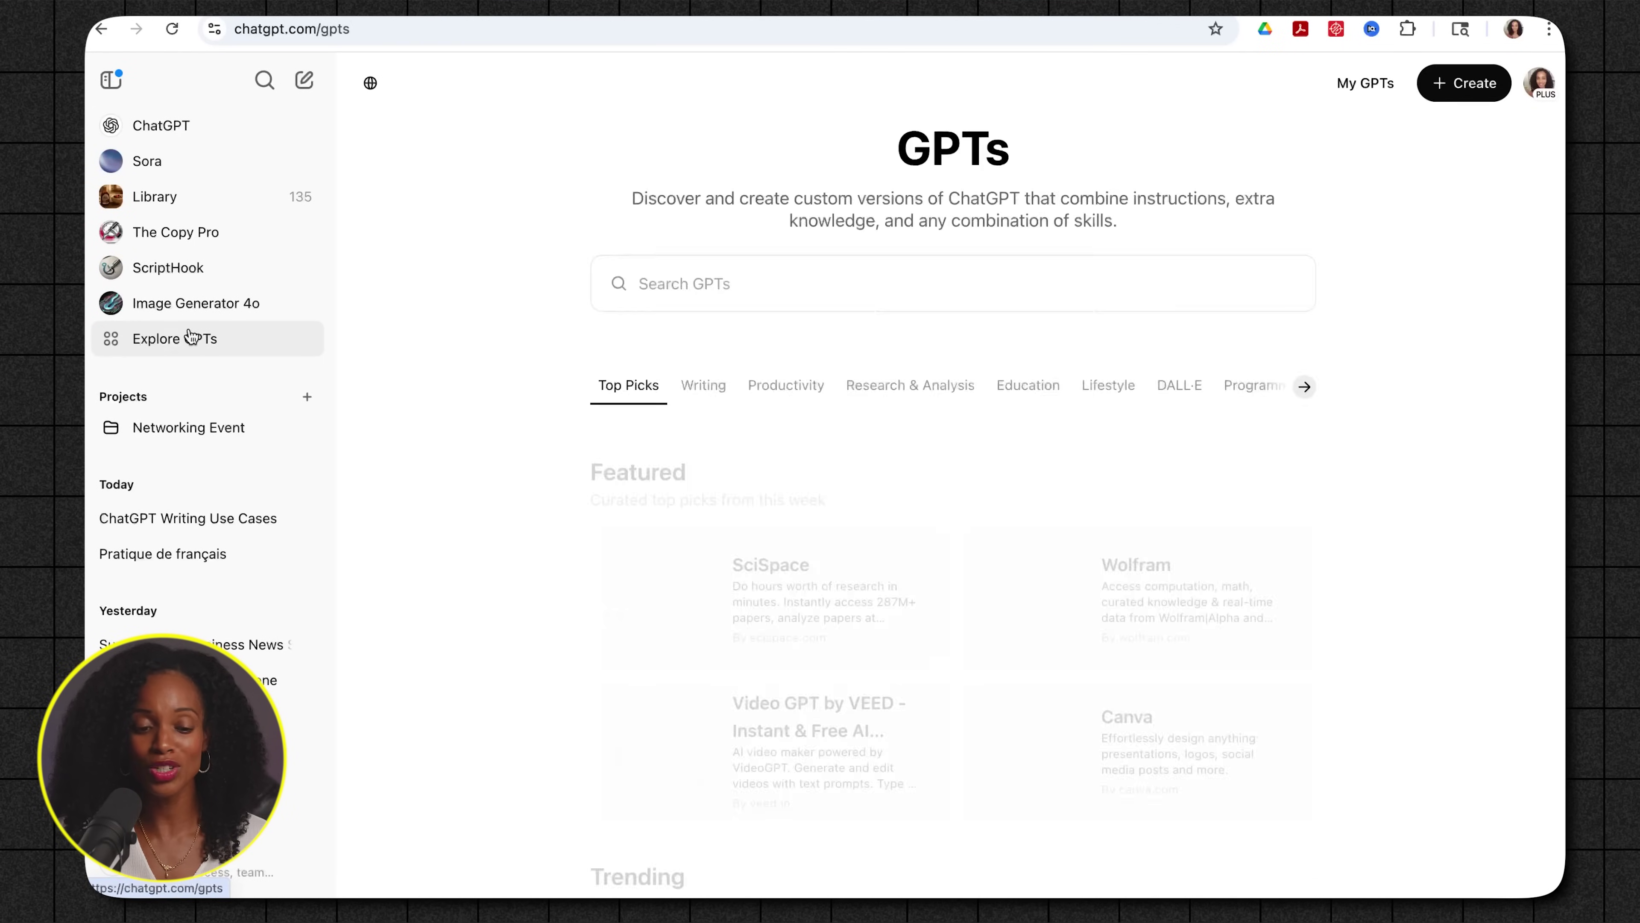
{"action": "left_click", "coordinate": [111, 80]}
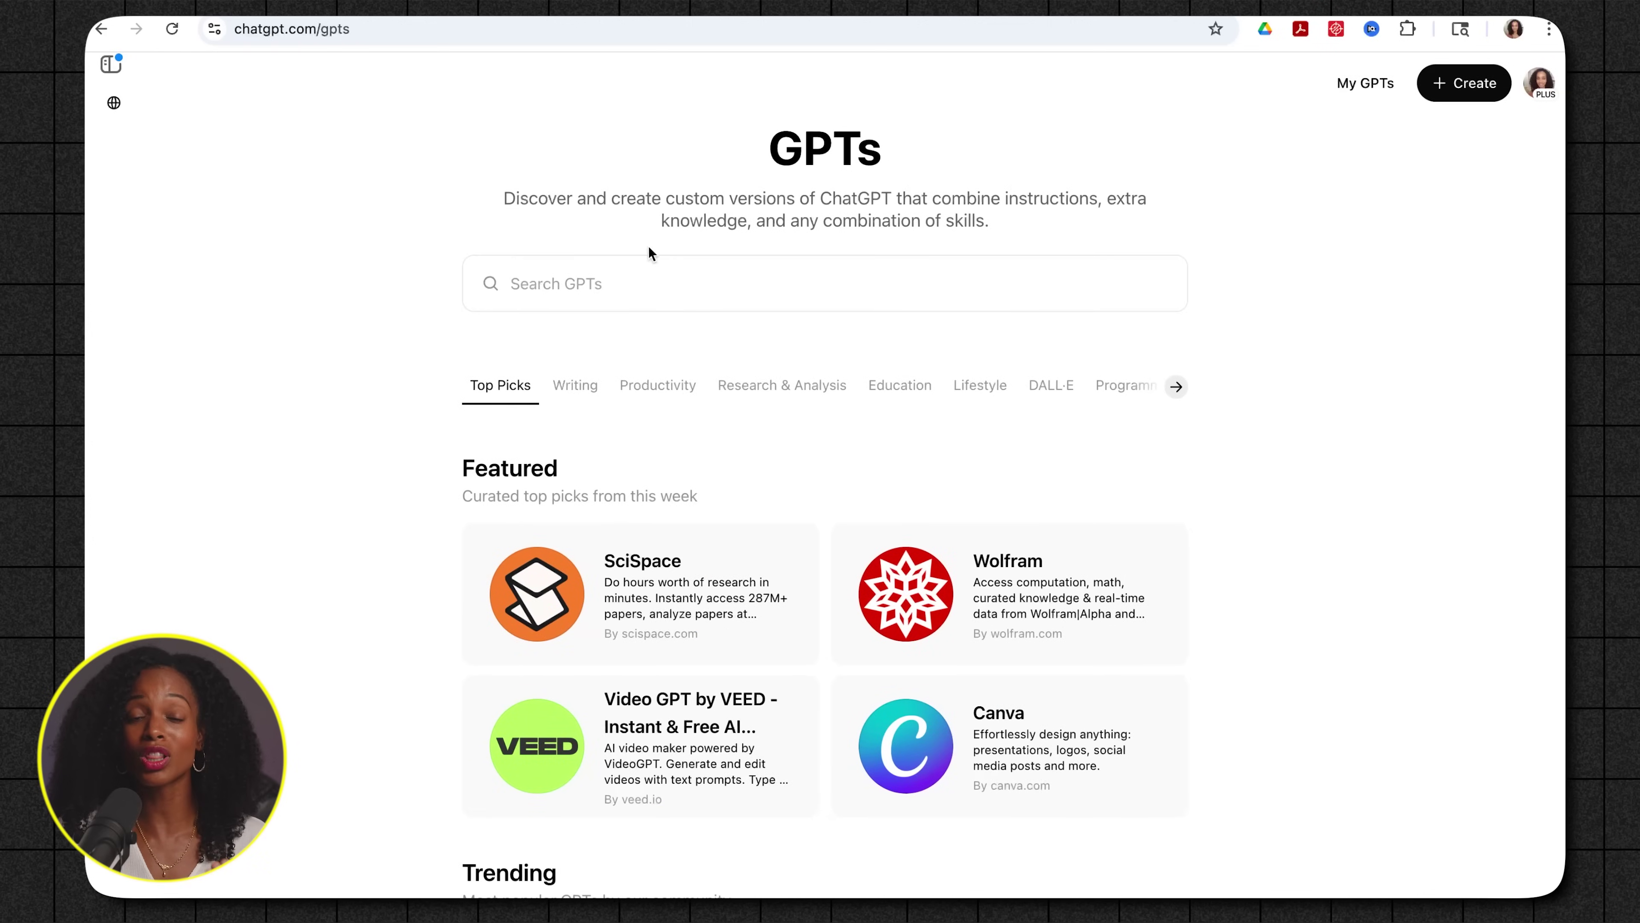
{"action": "scroll", "coordinate": [1253, 452], "scroll_direction": "down", "scroll_amount": 3}
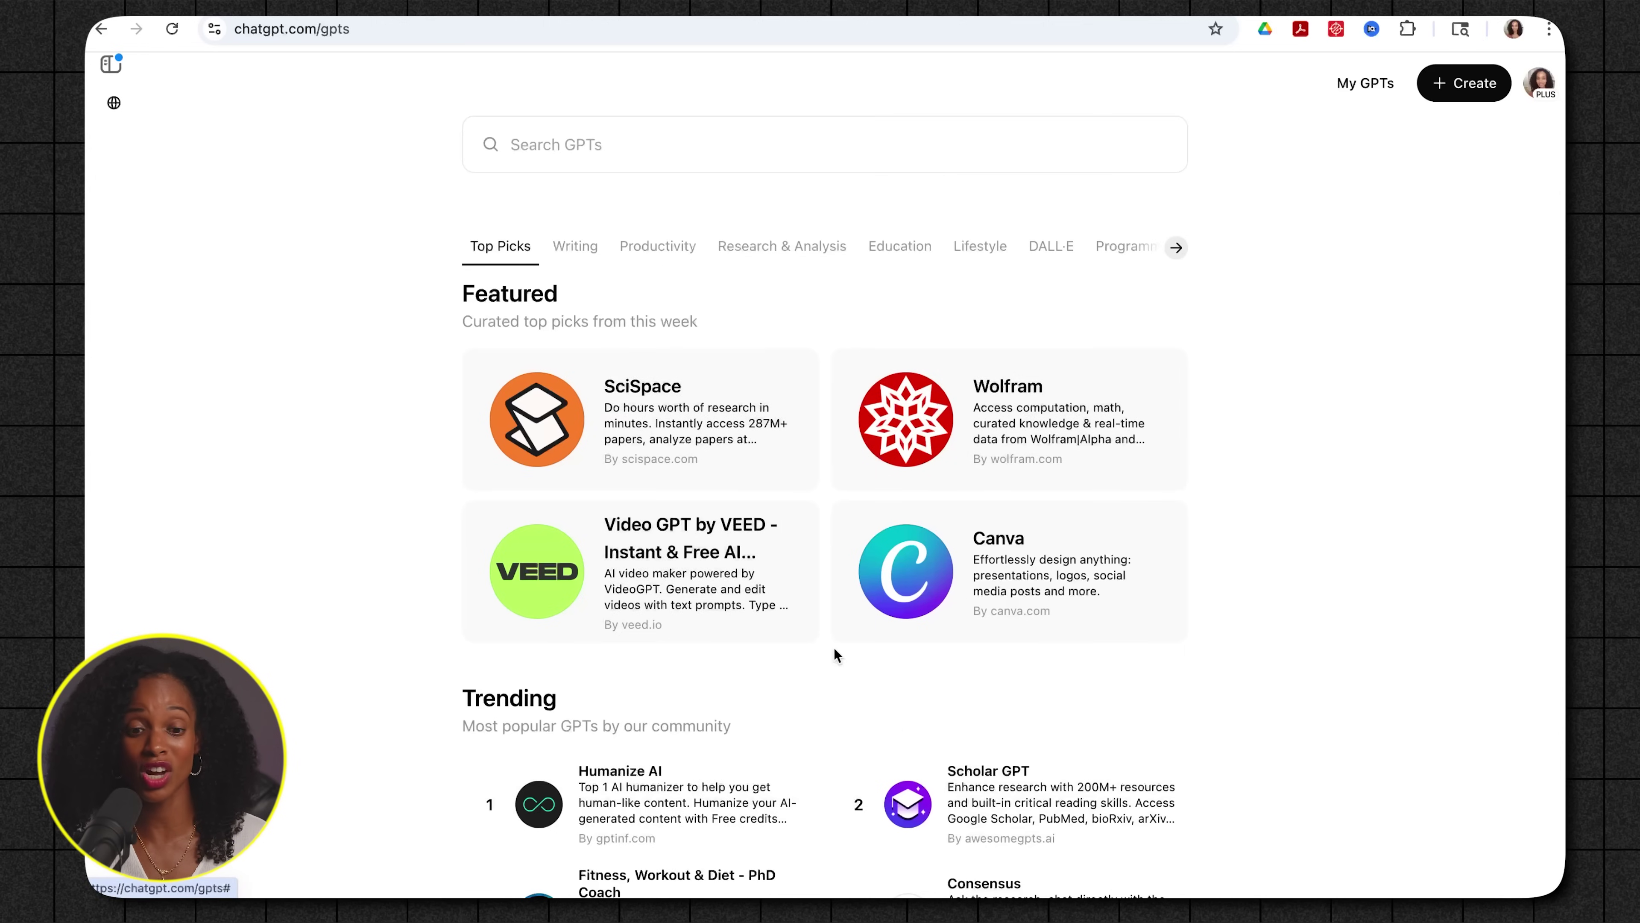
{"action": "scroll", "coordinate": [767, 614], "scroll_direction": "down", "scroll_amount": 2}
{"action": "scroll", "coordinate": [767, 615], "scroll_direction": "down", "scroll_amount": 6}
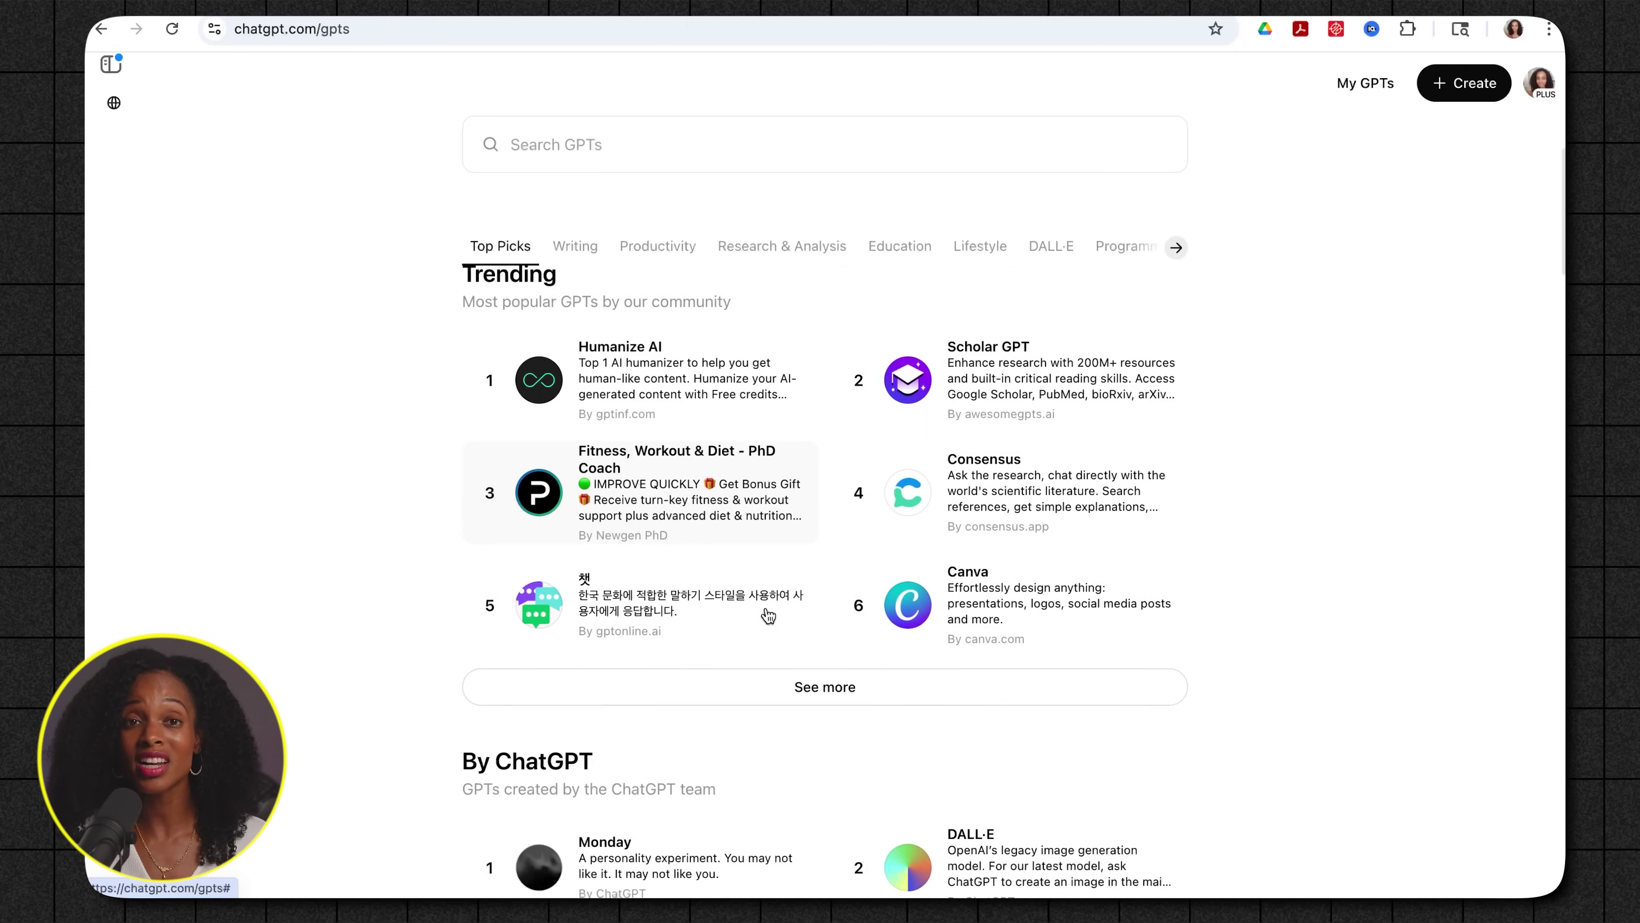
{"action": "scroll", "coordinate": [767, 615], "scroll_direction": "up", "scroll_amount": 1}
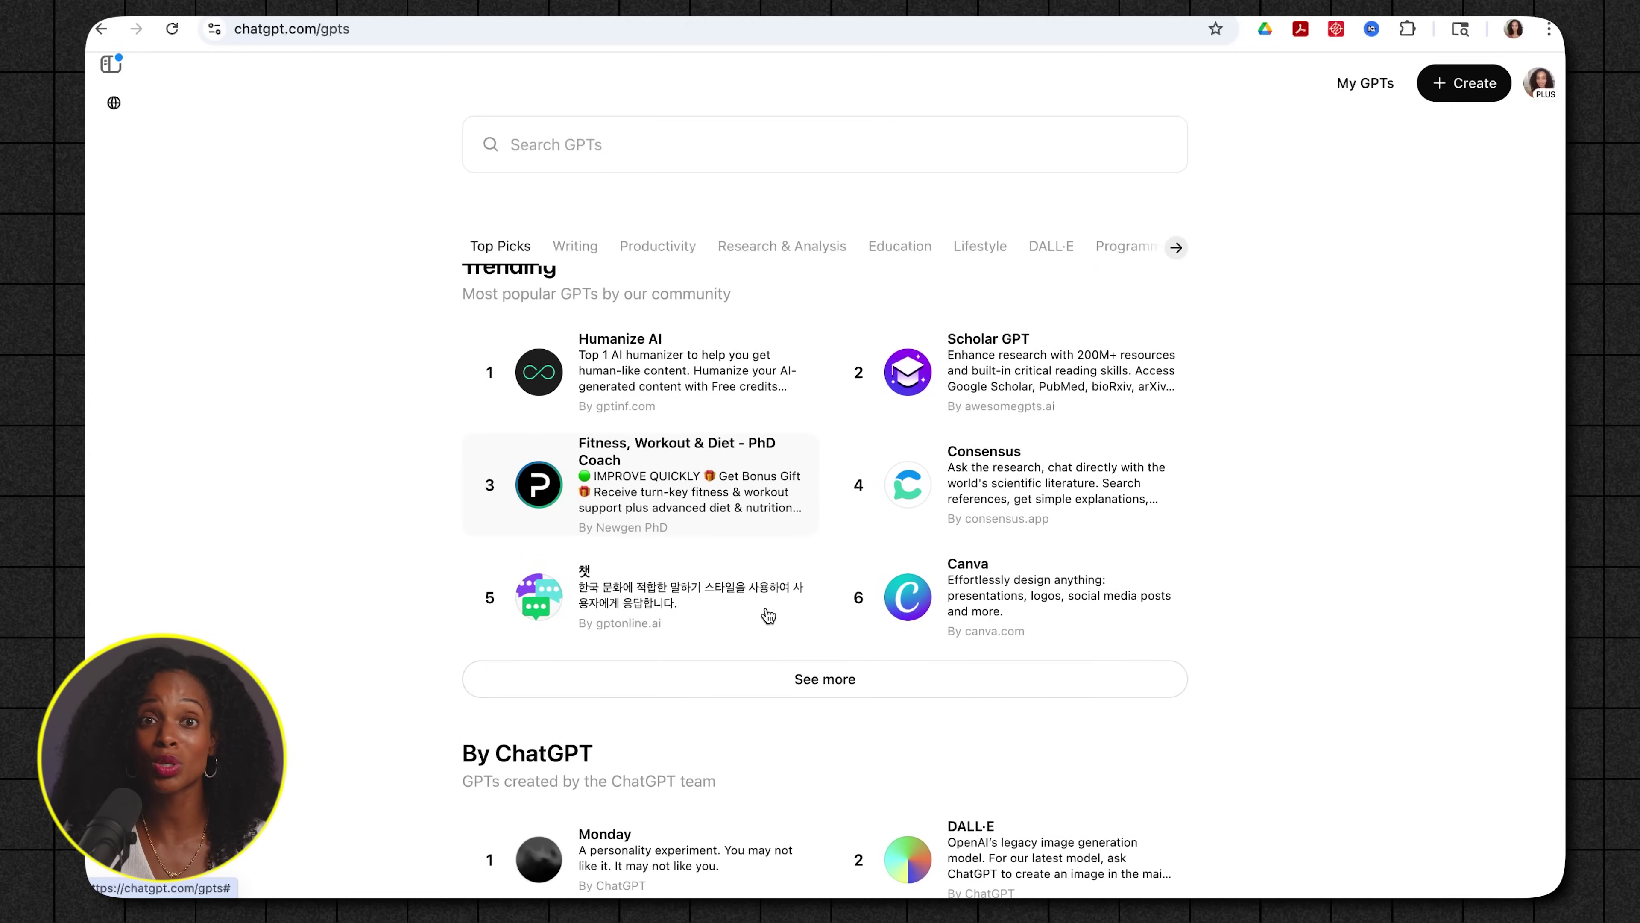
{"action": "scroll", "coordinate": [711, 504], "scroll_direction": "down", "scroll_amount": 14}
Step: View a writing GPT's details, close them, then view the Creative Writing Coach GPT details
{"action": "left_click", "coordinate": [724, 410]}
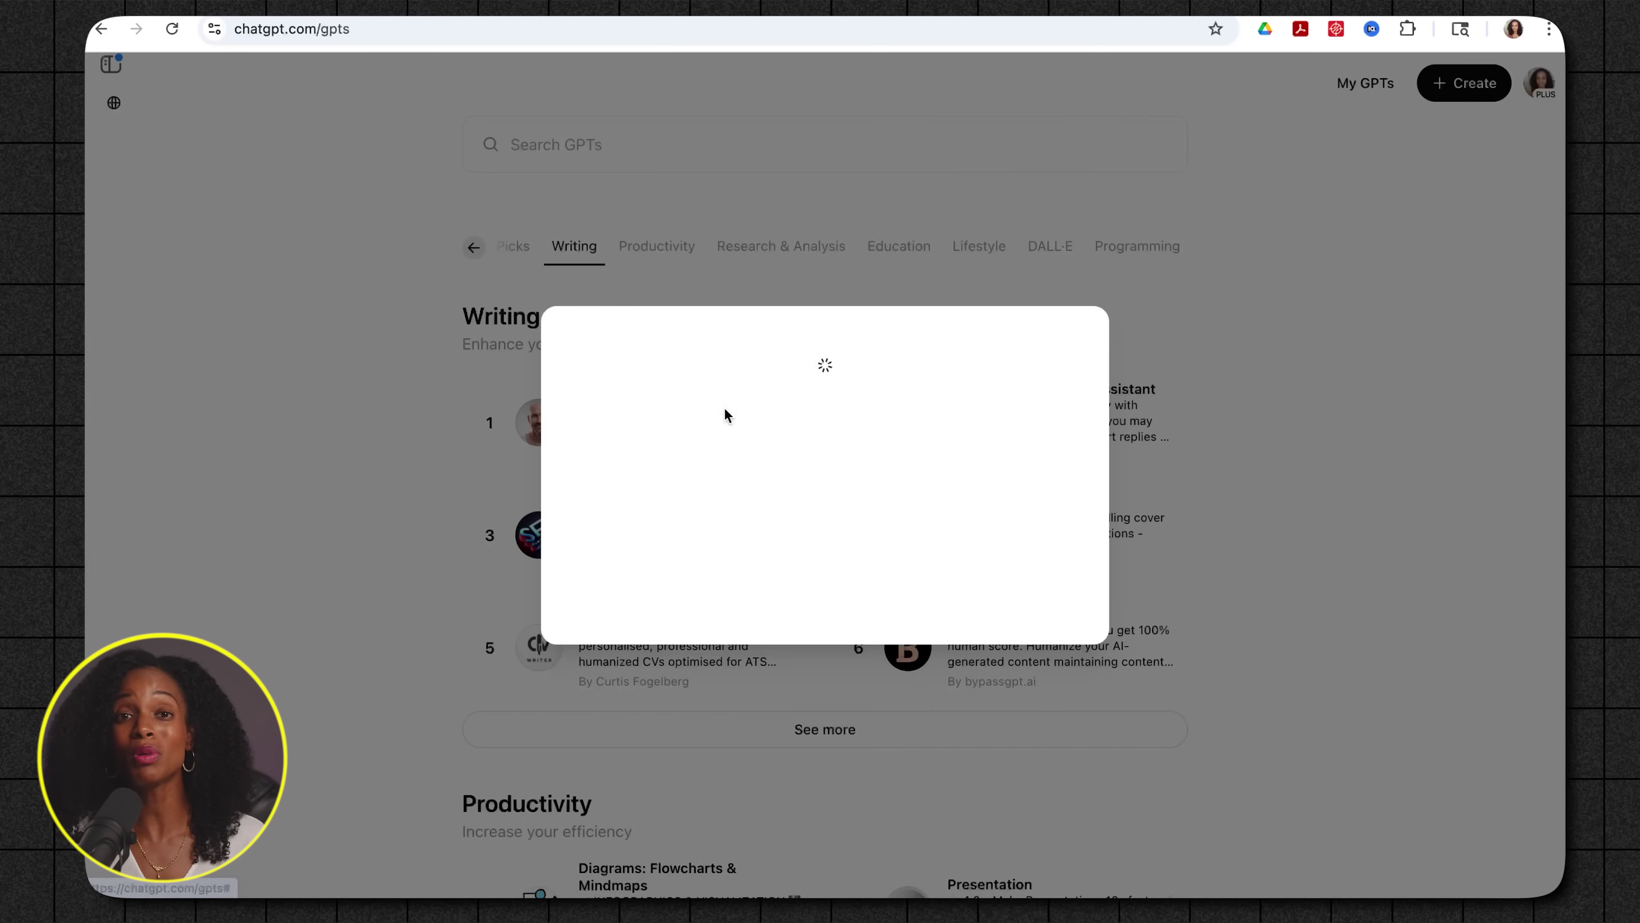
{"action": "scroll", "coordinate": [884, 749], "scroll_direction": "down", "scroll_amount": 5}
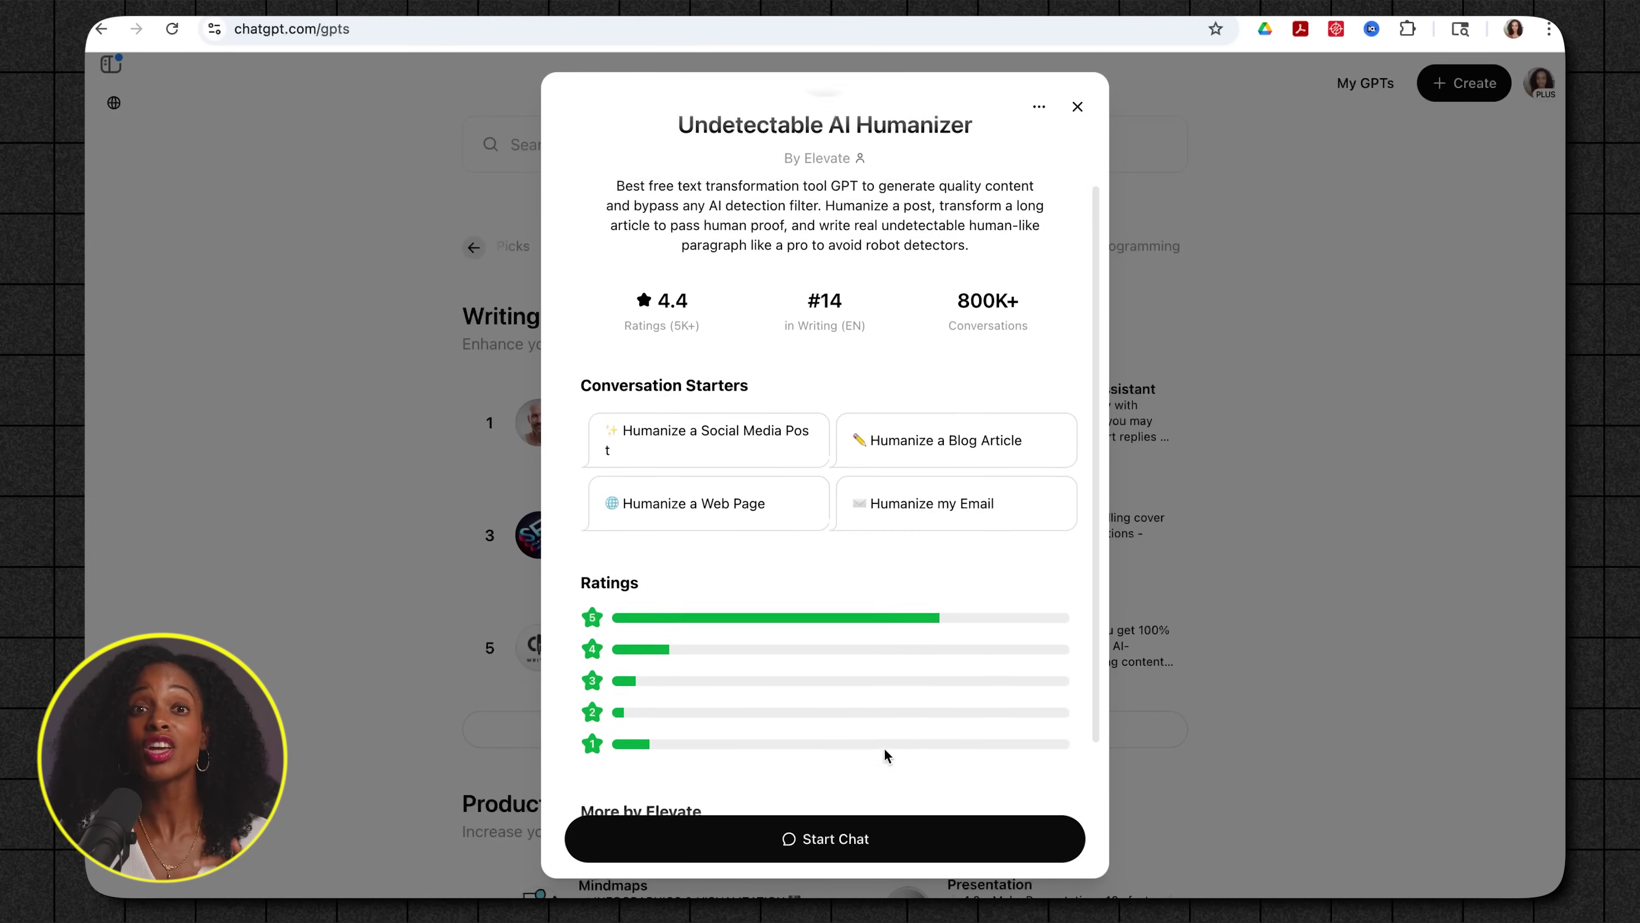
{"action": "scroll", "coordinate": [886, 755], "scroll_direction": "up", "scroll_amount": 5}
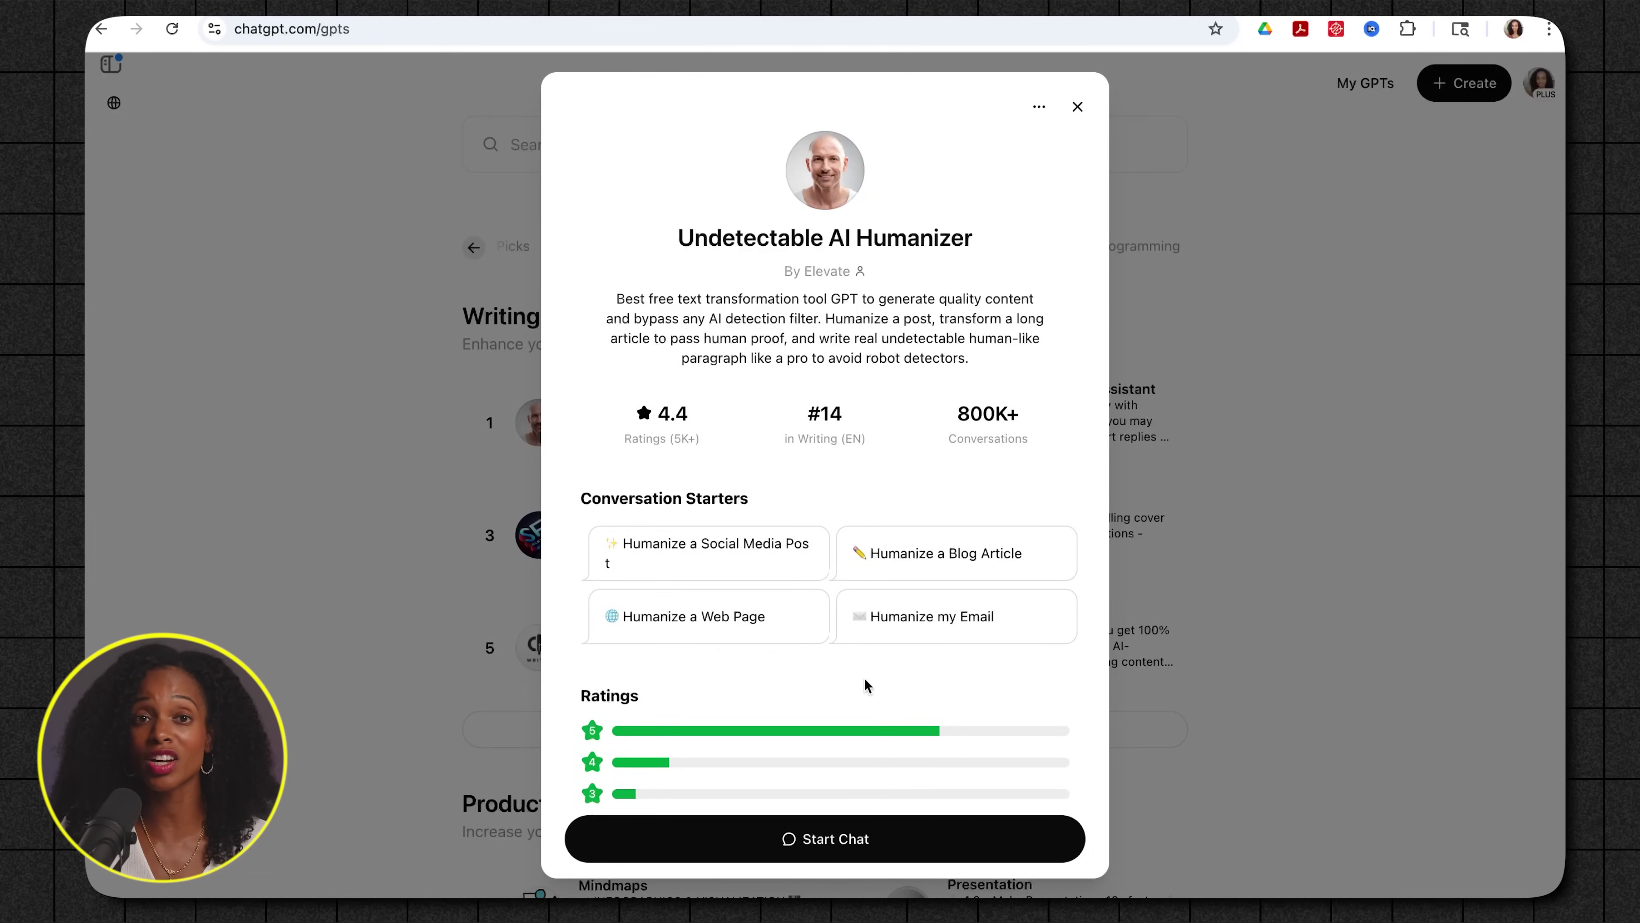
{"action": "key", "text": "Escape"}
{"action": "scroll", "coordinate": [864, 679], "scroll_direction": "up", "scroll_amount": 8}
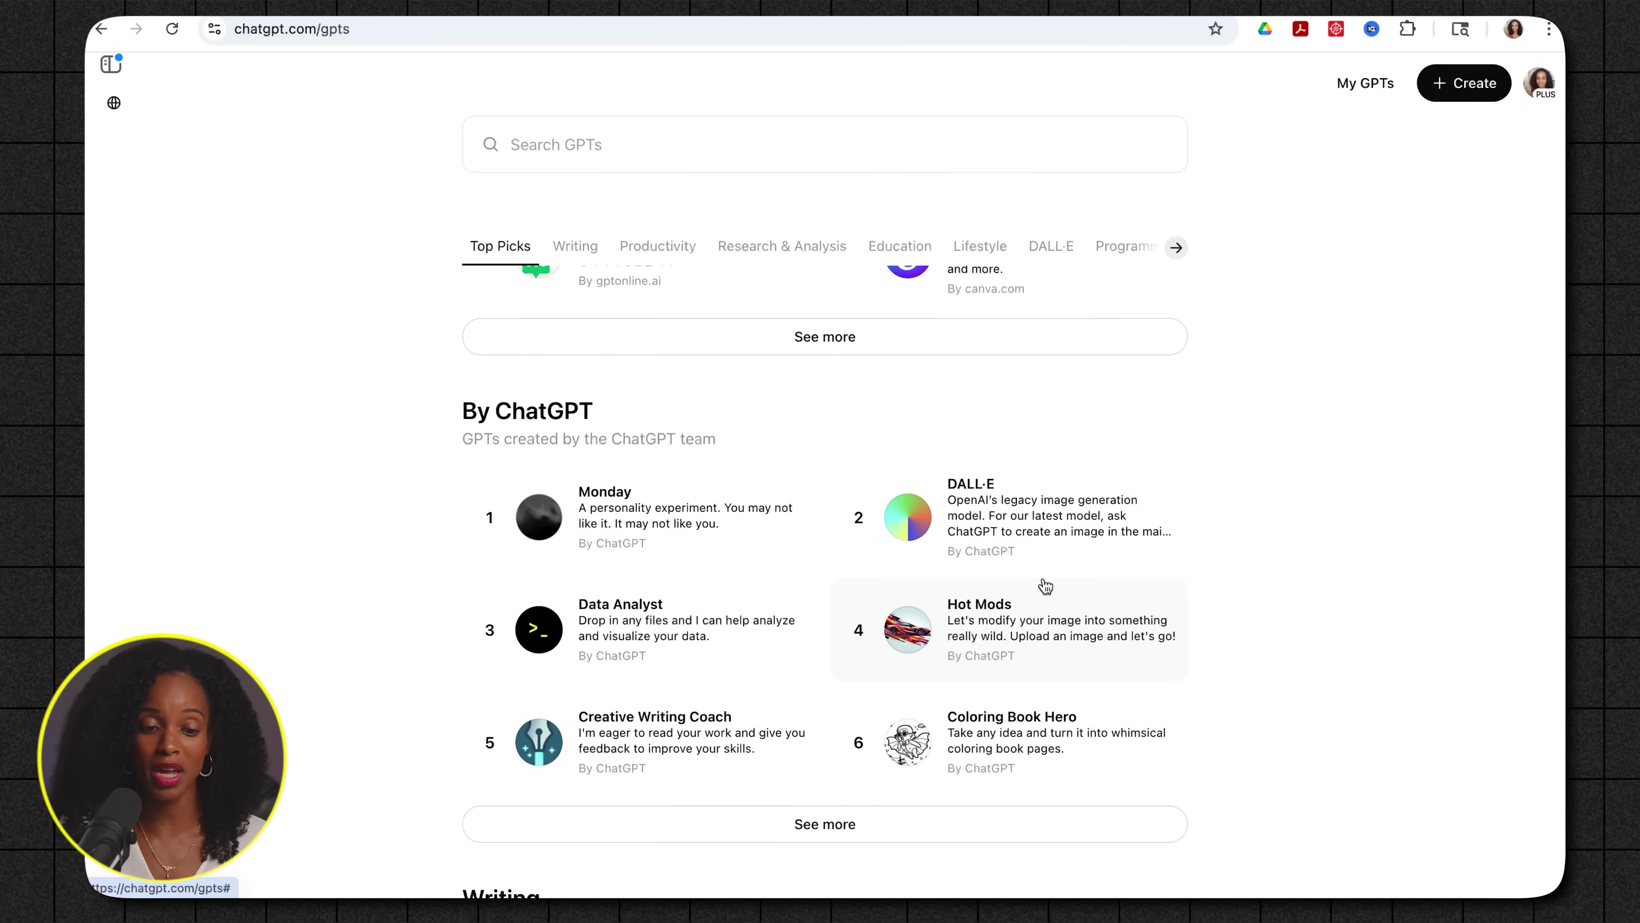
{"action": "left_click", "coordinate": [674, 717]}
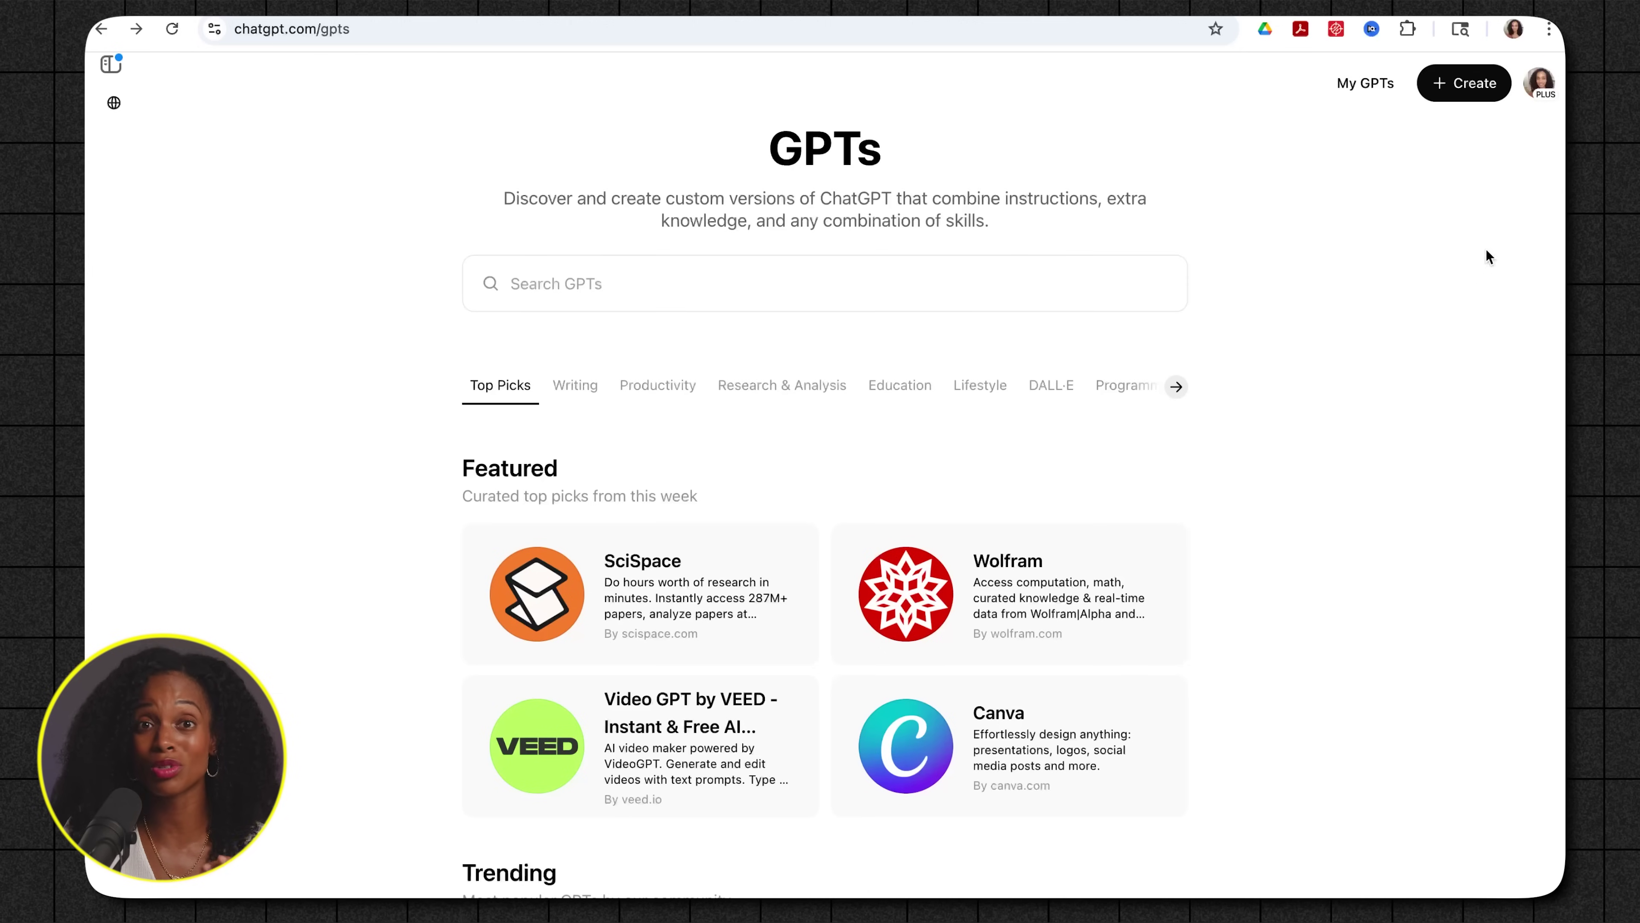
Step: Create the Conversion Copy Pro custom GPT and restrict its sharing to Only me
{"action": "left_click", "coordinate": [1471, 94]}
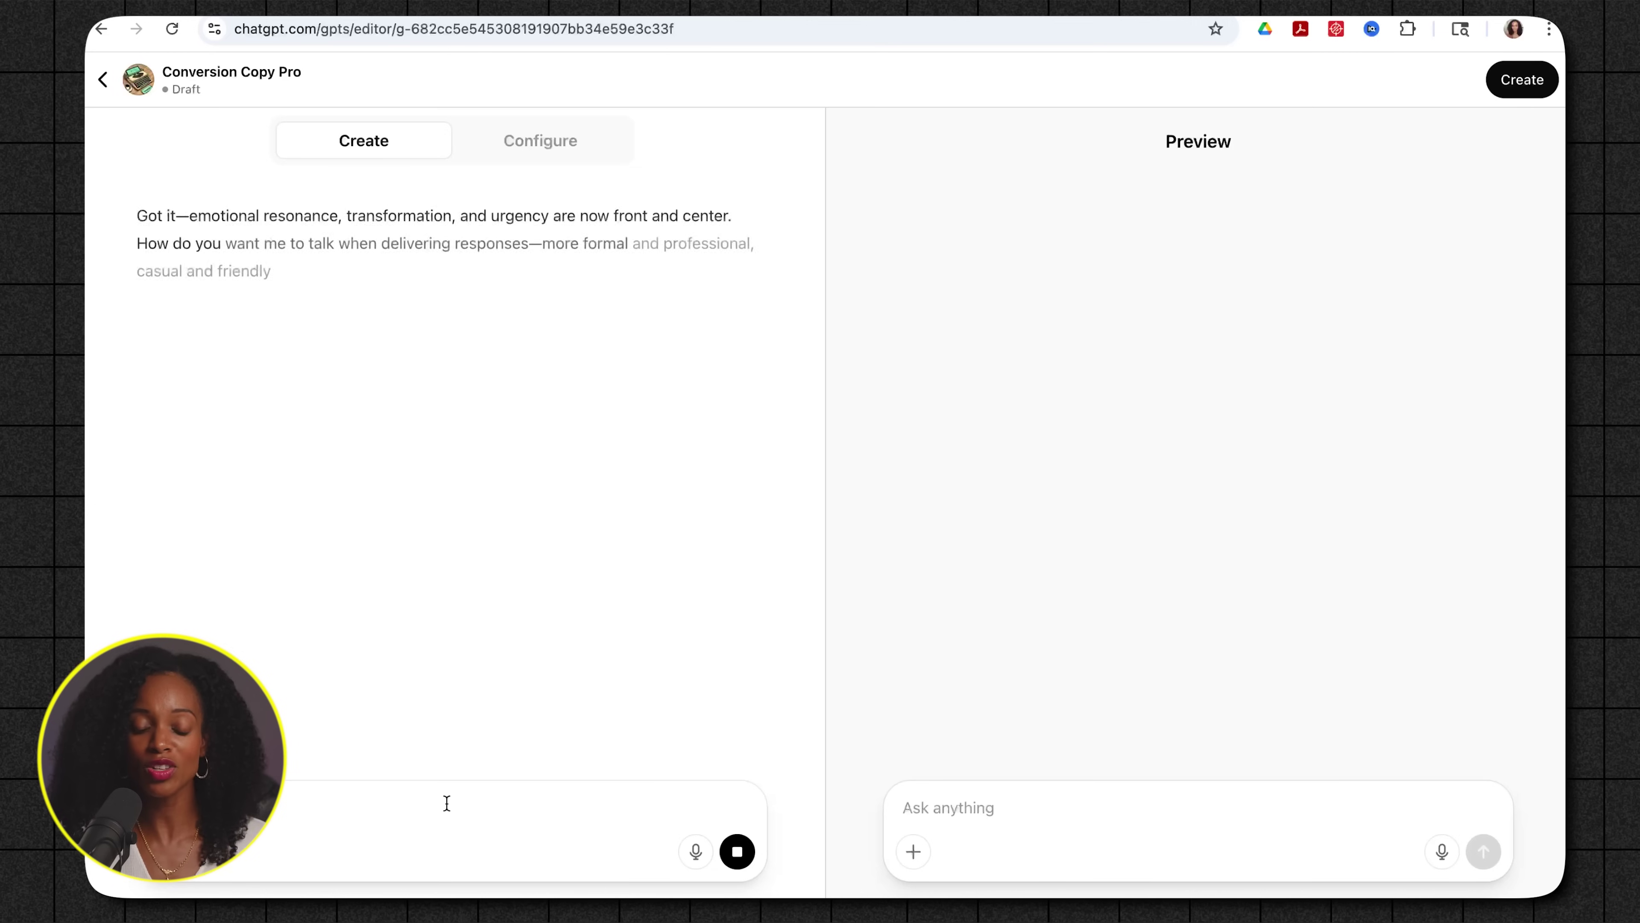
{"action": "scroll", "coordinate": [479, 547], "scroll_direction": "up", "scroll_amount": 10}
{"action": "scroll", "coordinate": [480, 547], "scroll_direction": "down", "scroll_amount": 3}
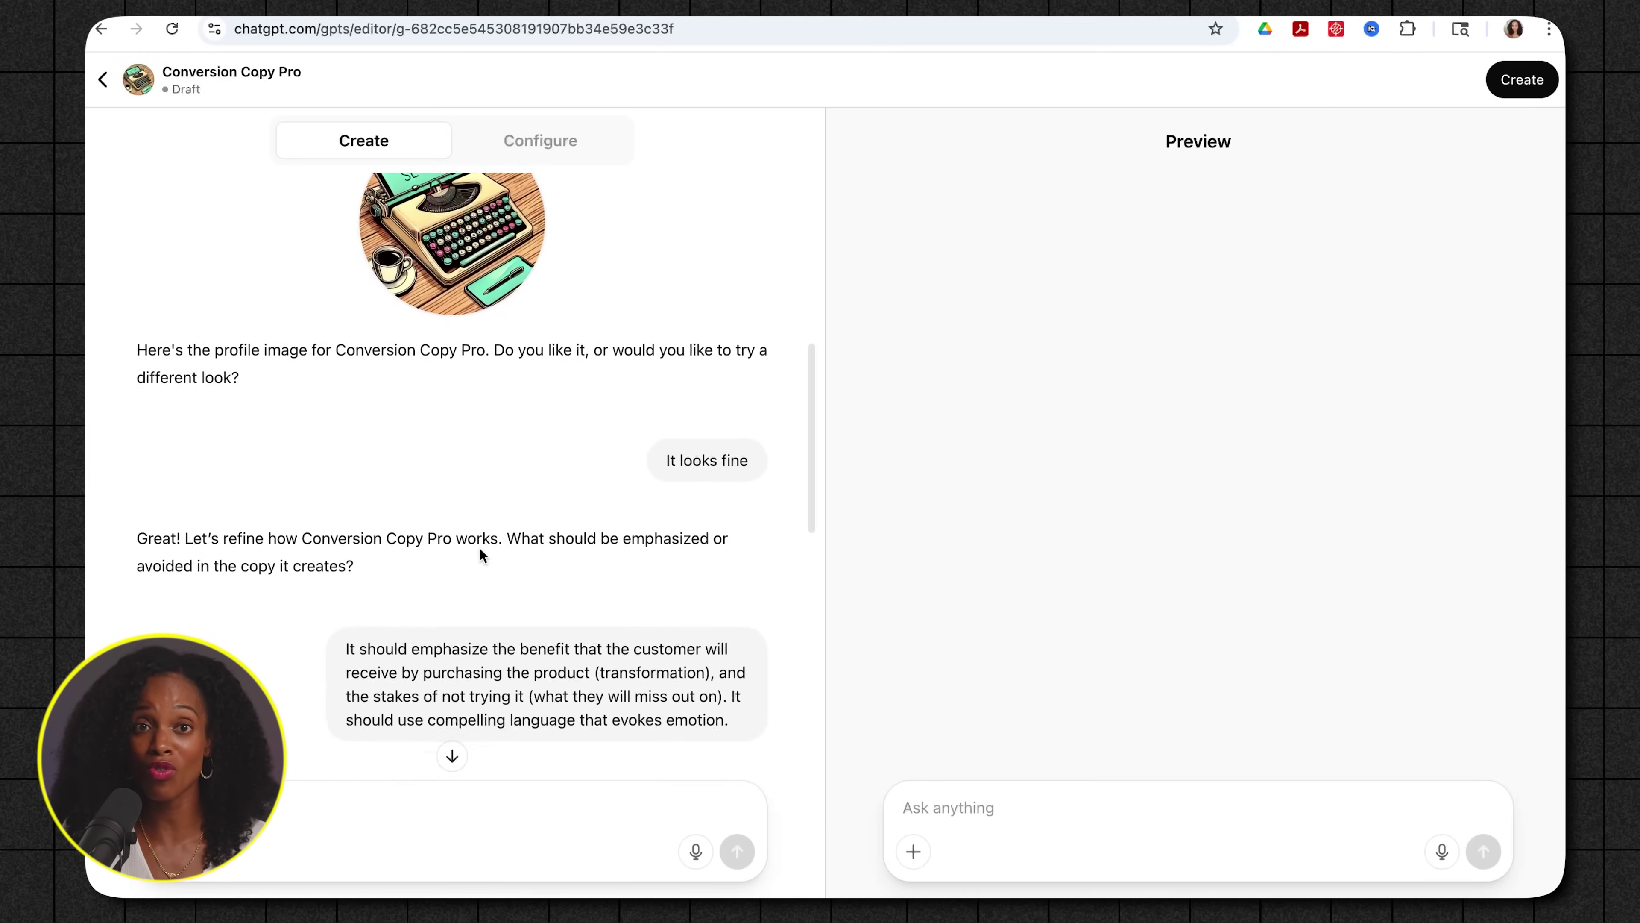
{"action": "scroll", "coordinate": [480, 547], "scroll_direction": "down", "scroll_amount": 10}
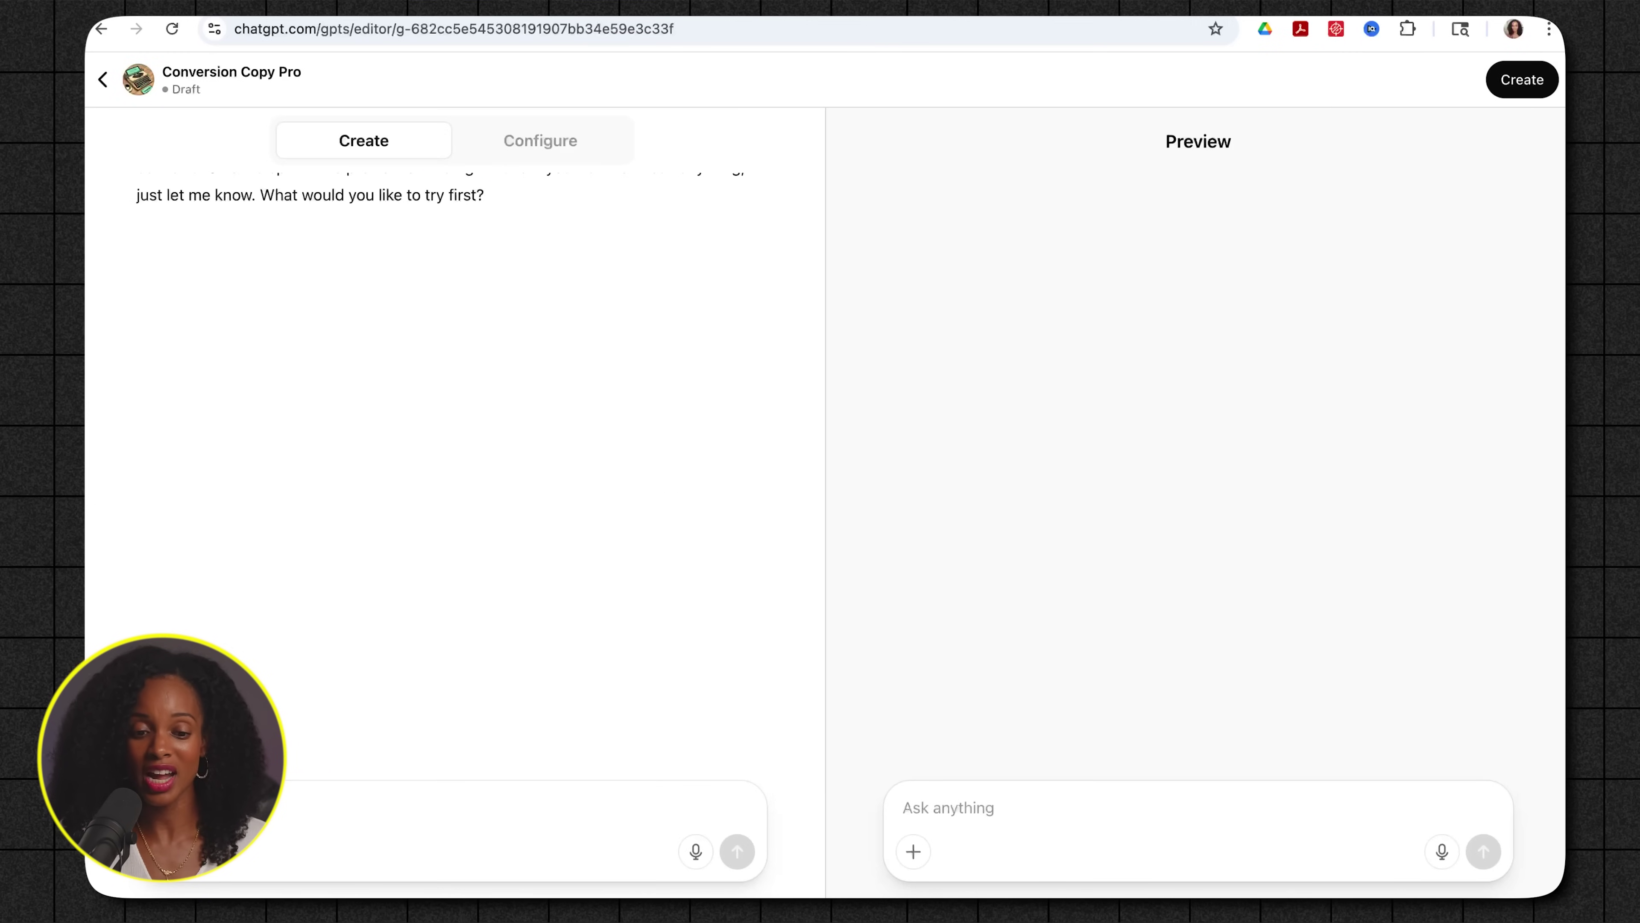
{"action": "left_click", "coordinate": [1514, 80]}
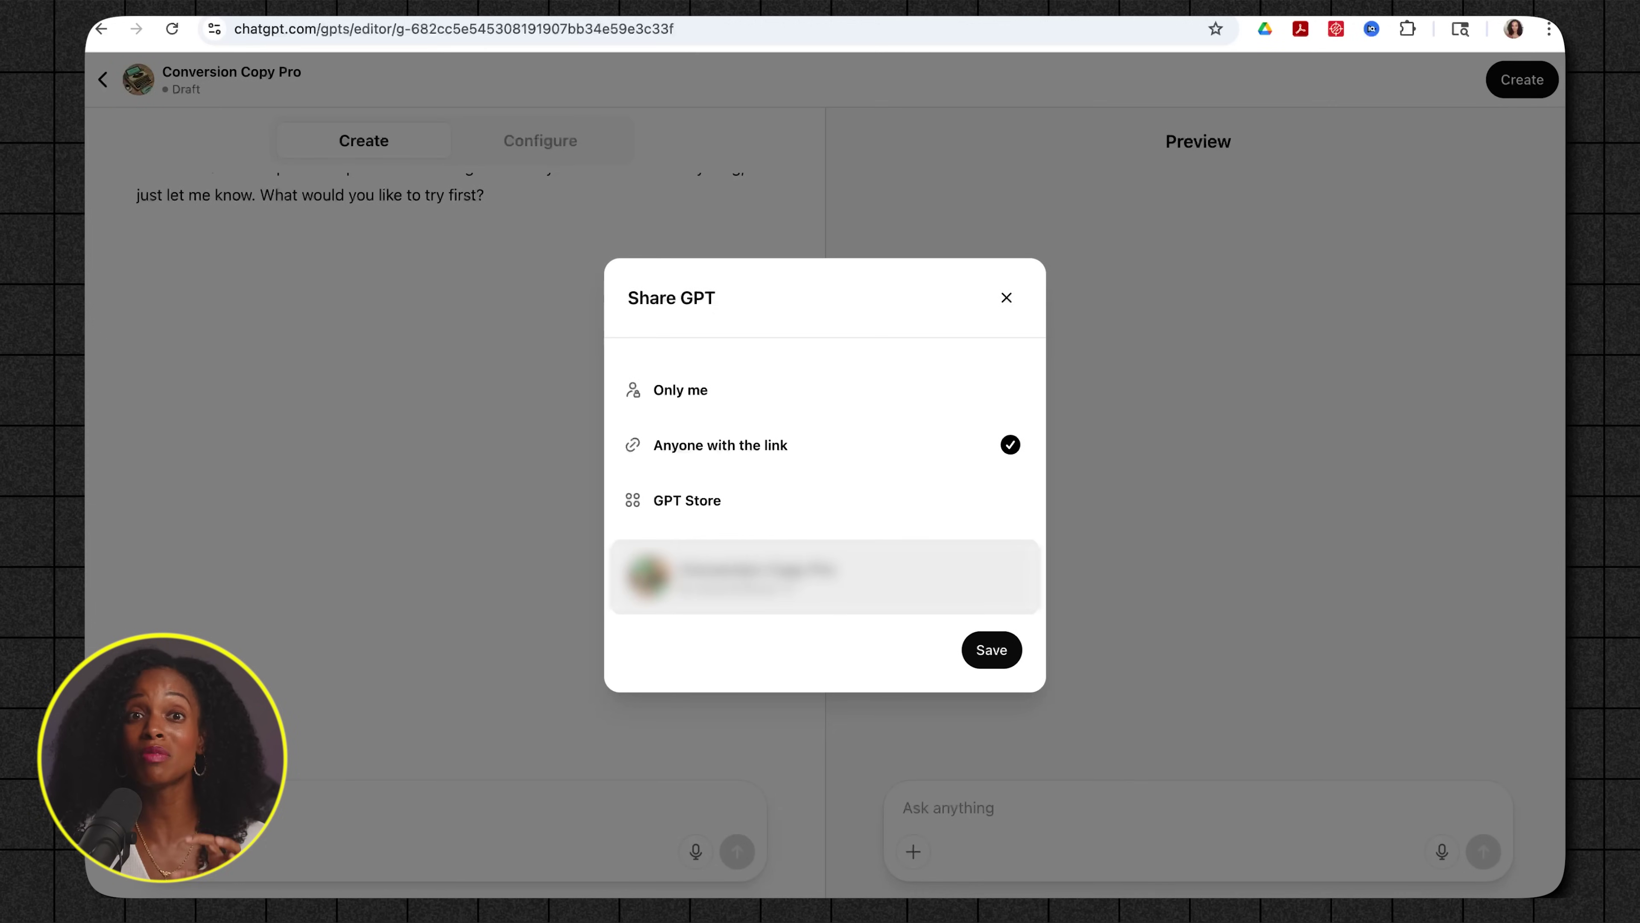
{"action": "left_click", "coordinate": [802, 392]}
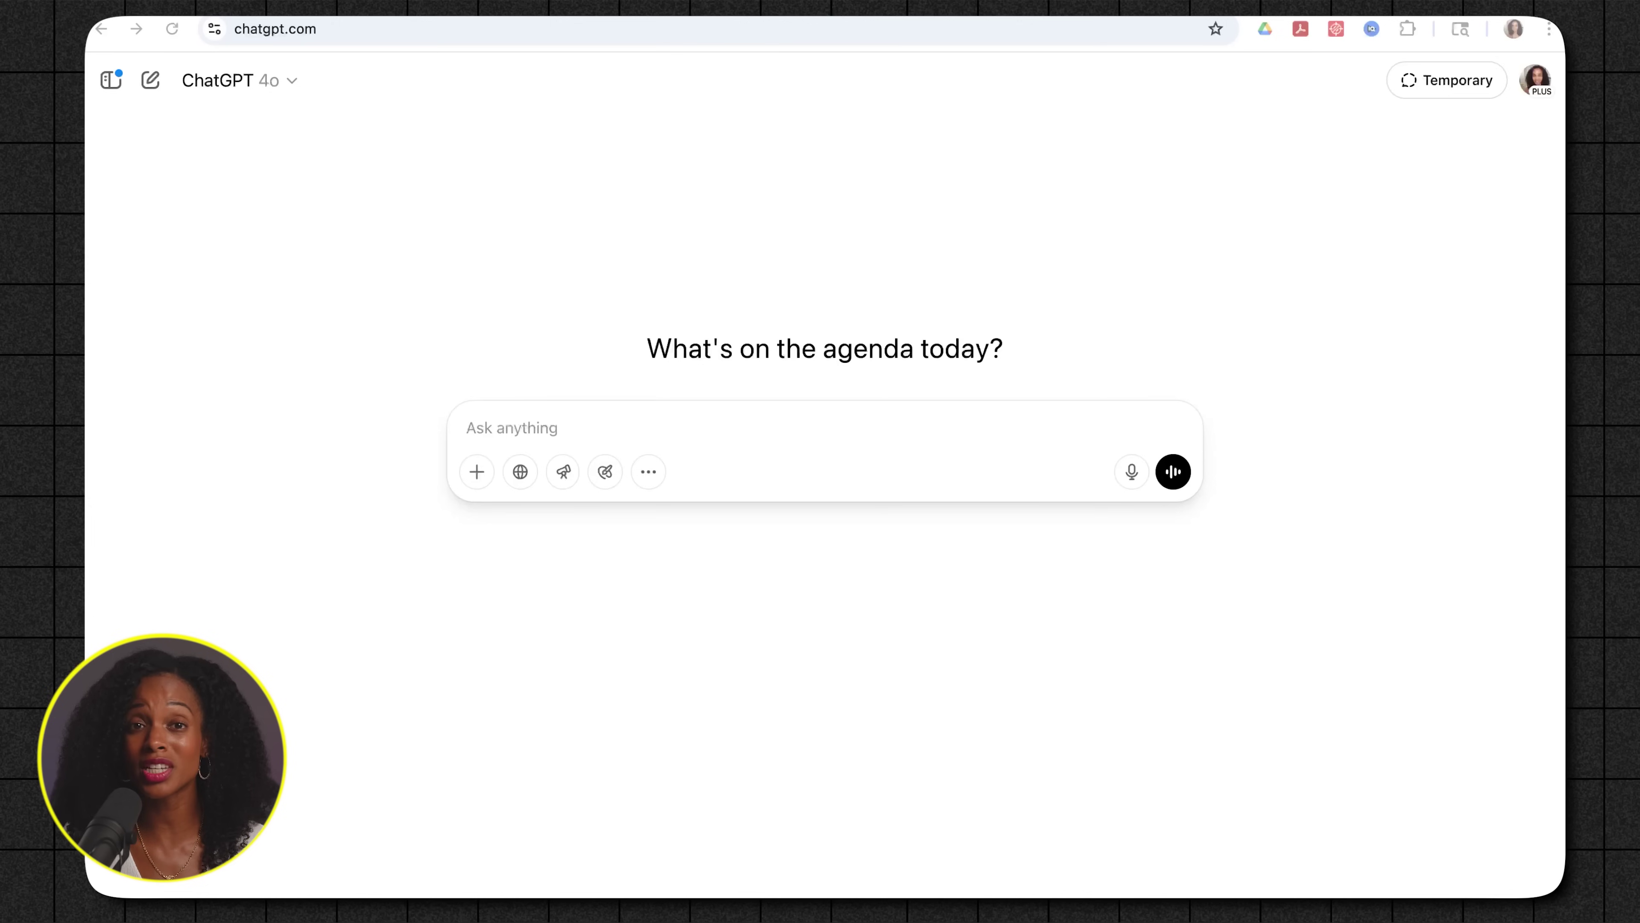
Step: Send the world-class-speaker outline prompt to save as memory, dropping the stray image and apostrophe and adding a closing quote
{"action": "left_click", "coordinate": [680, 437]}
{"action": "key", "text": "super+v"}
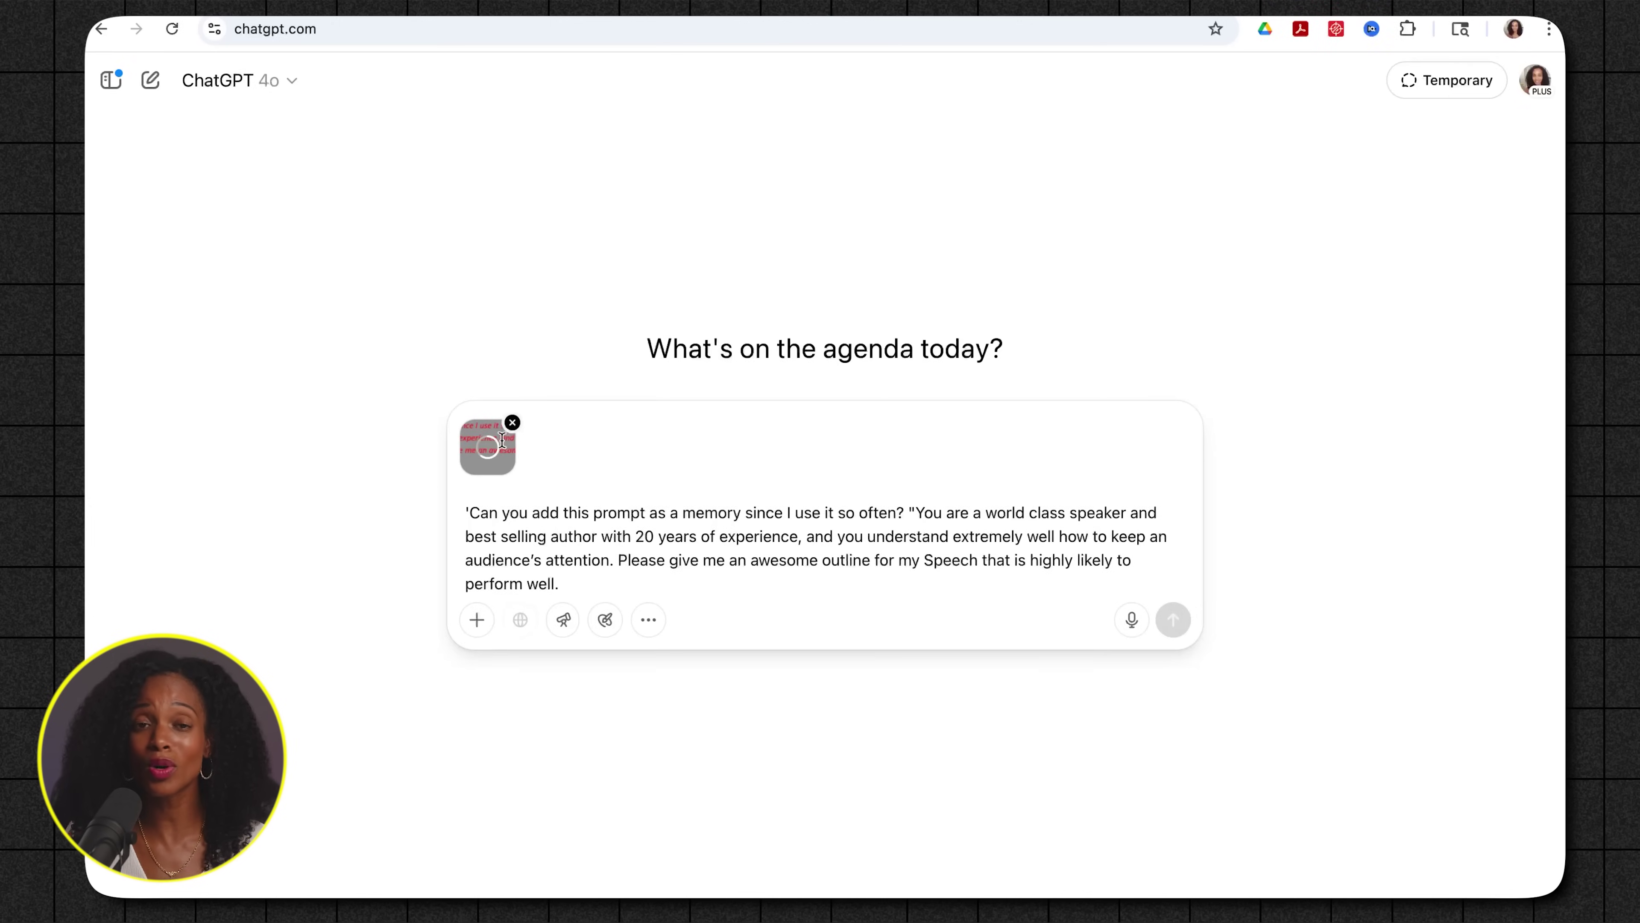
{"action": "left_click", "coordinate": [512, 422]}
{"action": "left_click", "coordinate": [468, 427]}
{"action": "key", "text": "BackSpace"}
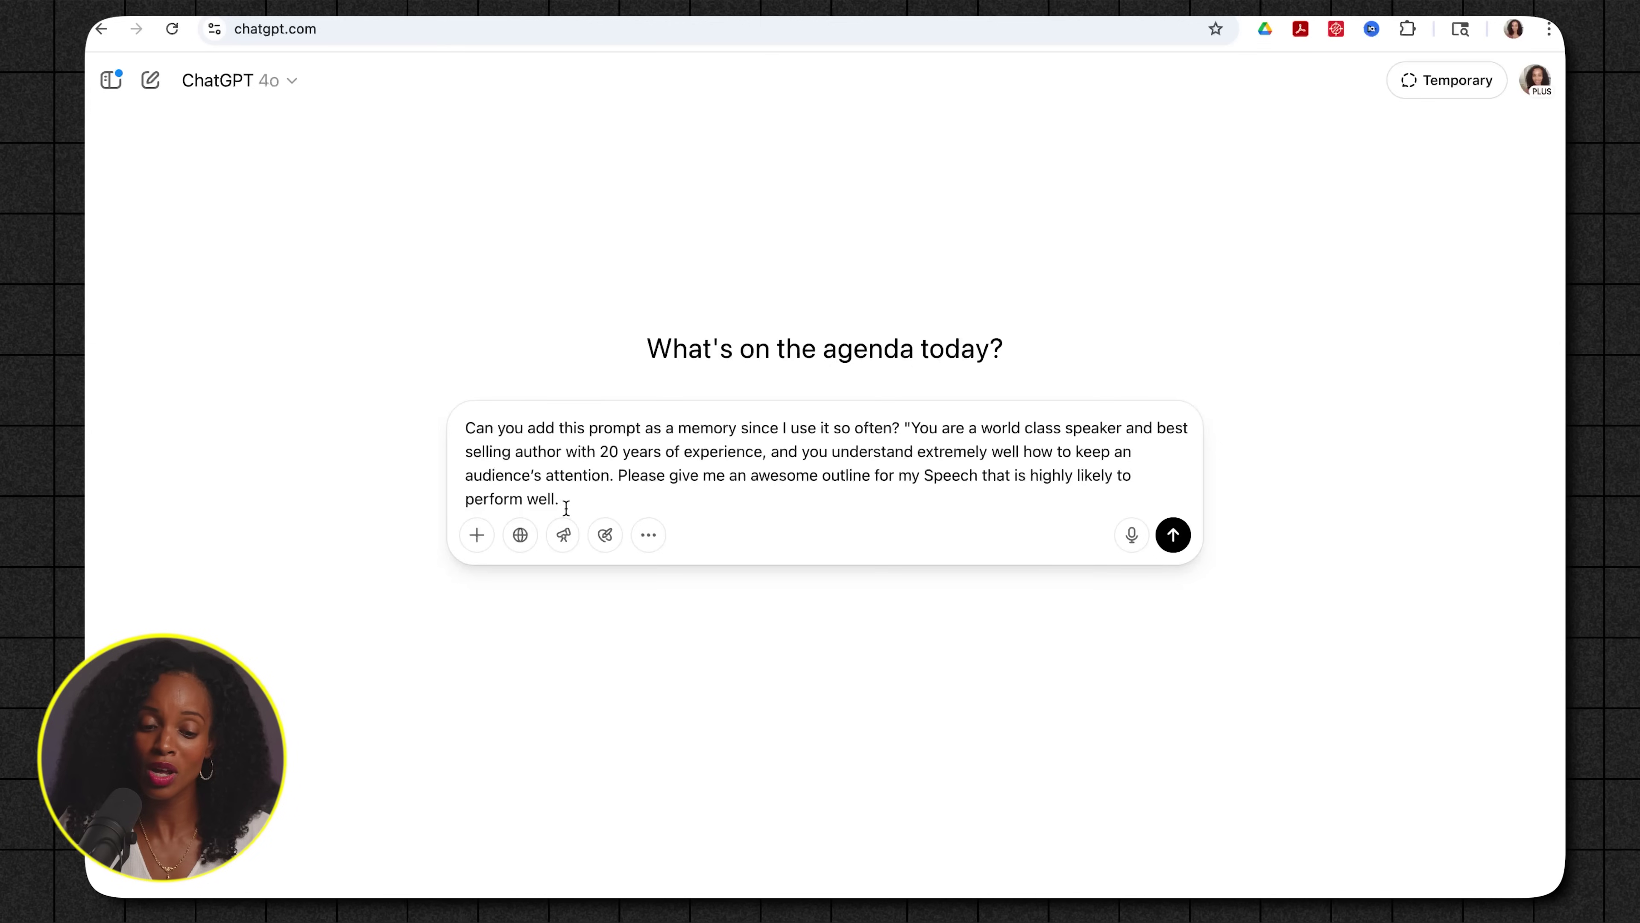
{"action": "left_click", "coordinate": [559, 497]}
{"action": "type", "text": "\""}
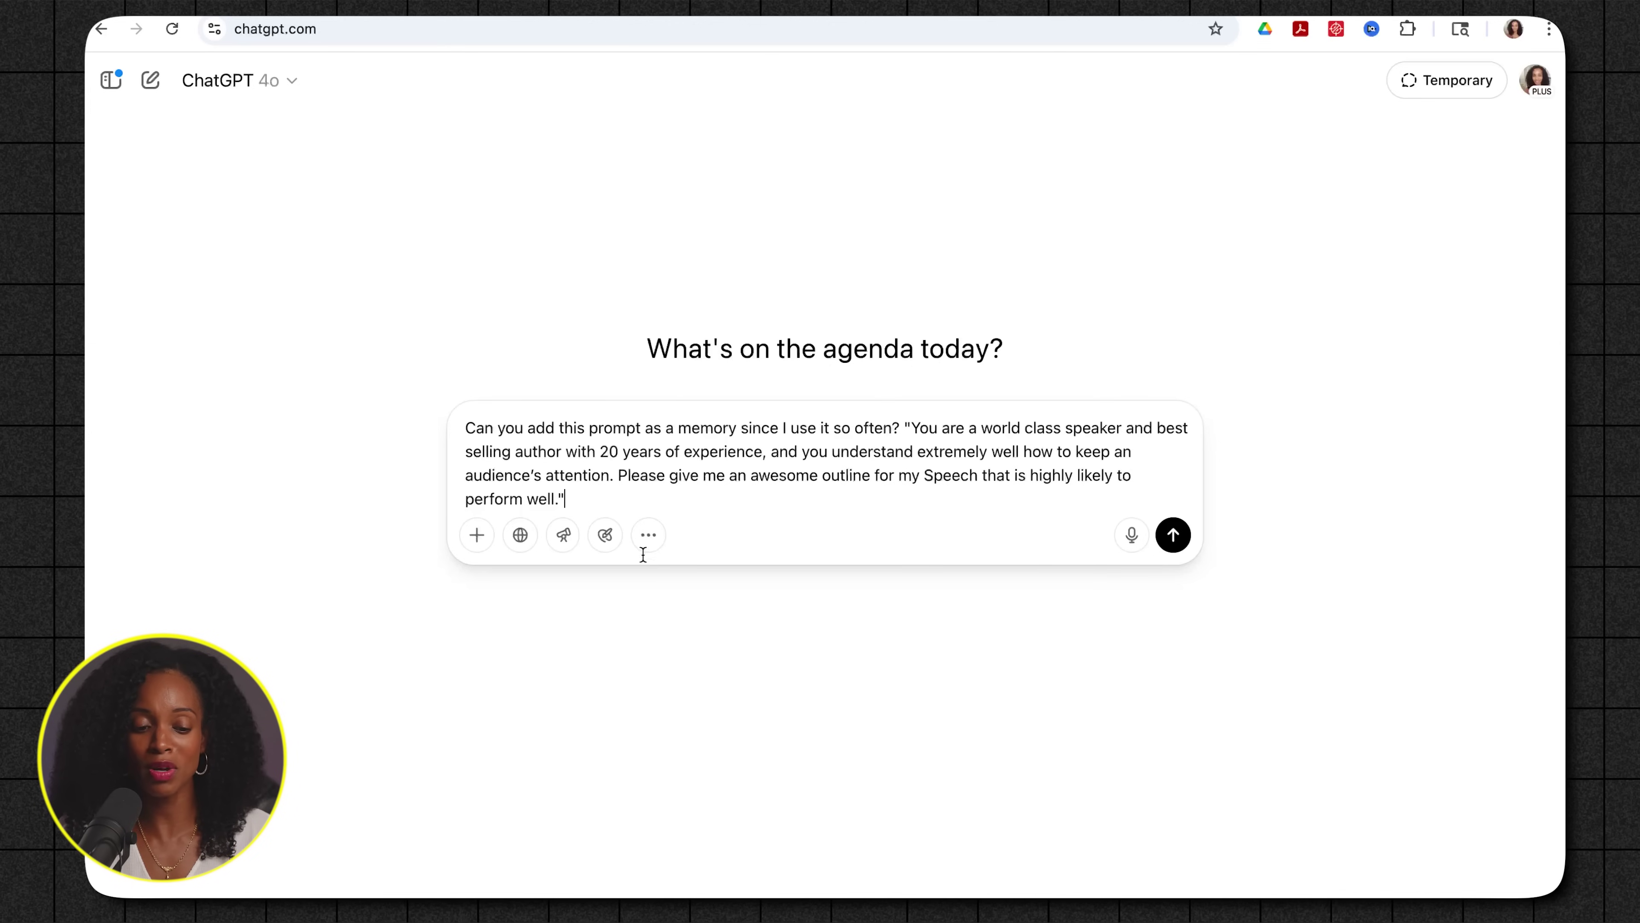
{"action": "left_click", "coordinate": [1172, 535]}
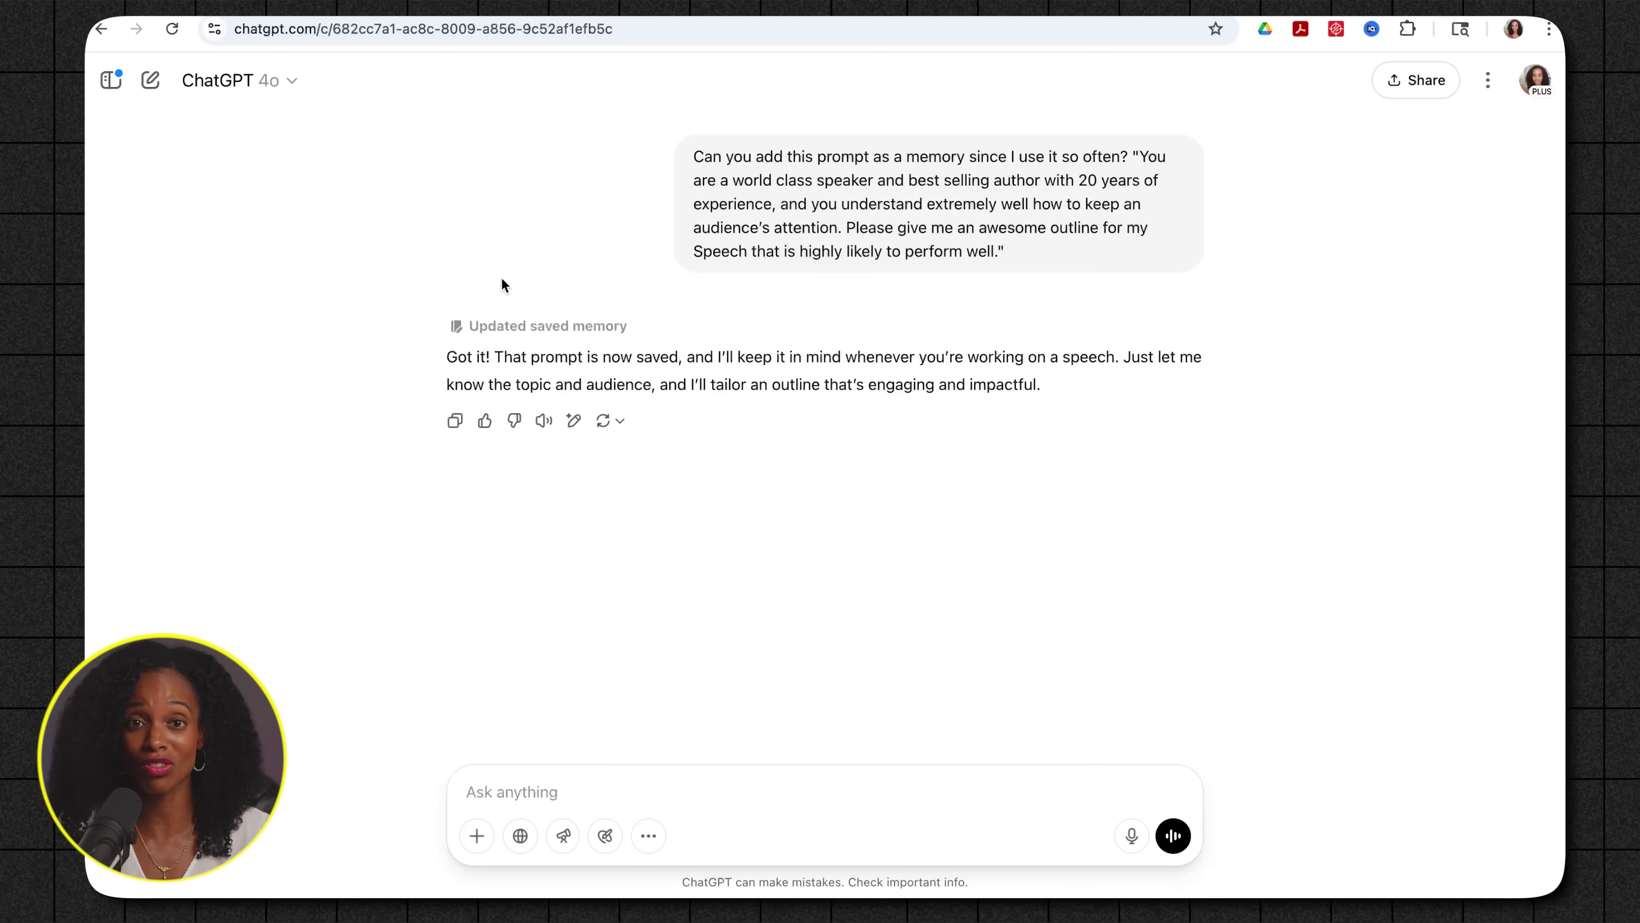
Step: Open the Saved memories list showing the new speech-prompt memory
{"action": "mouse_move", "coordinate": [500, 333]}
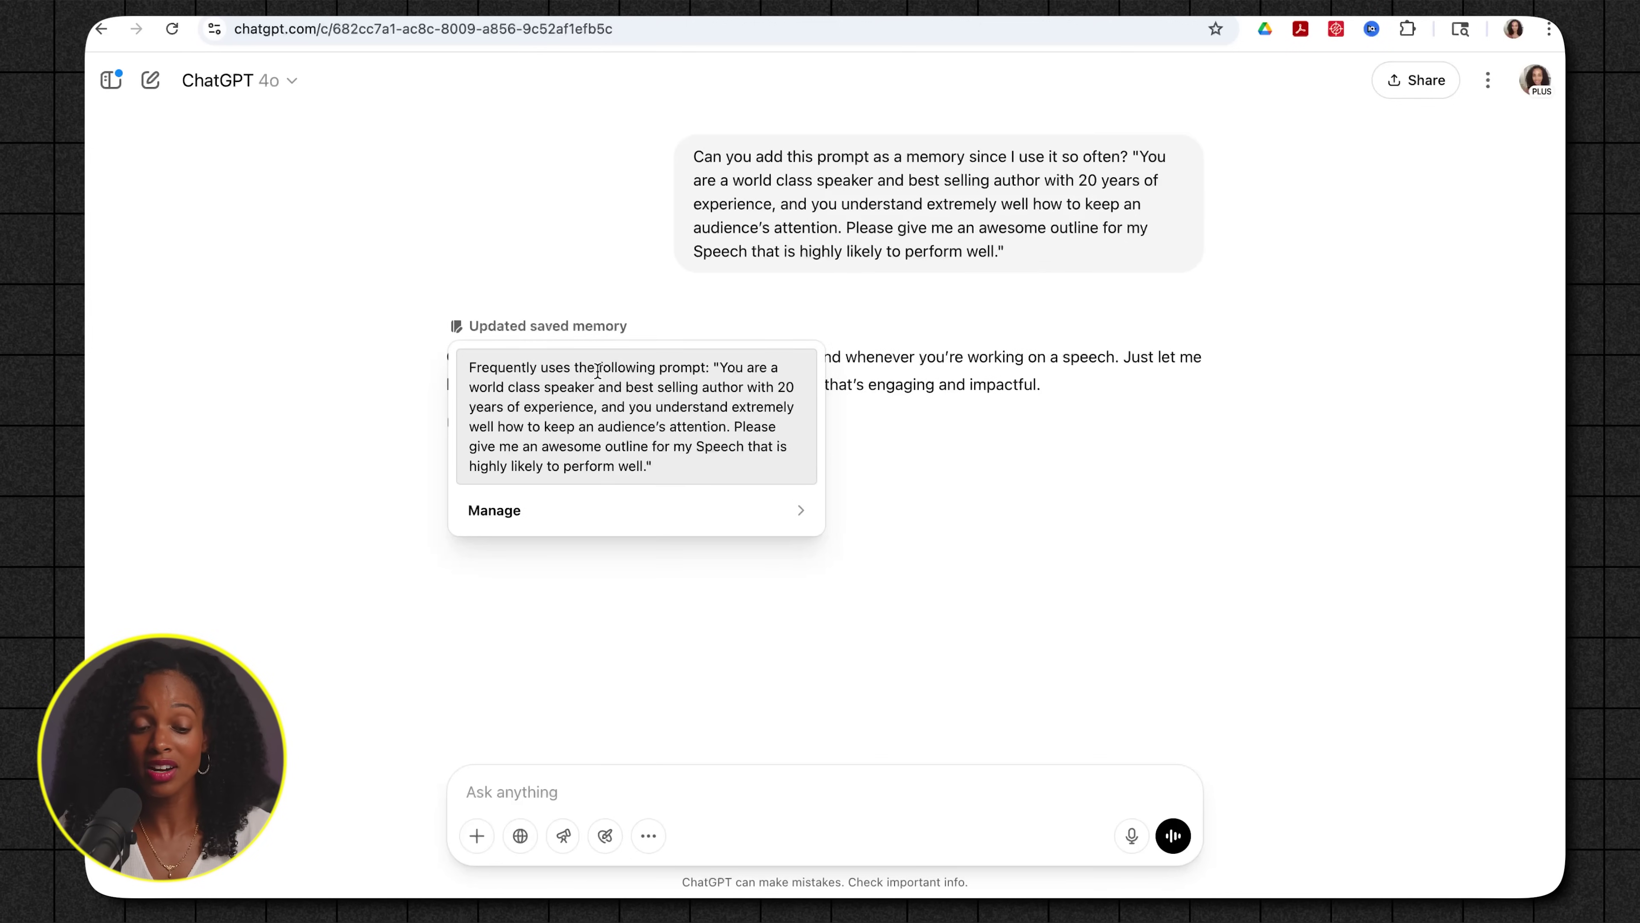
{"action": "left_click", "coordinate": [585, 524]}
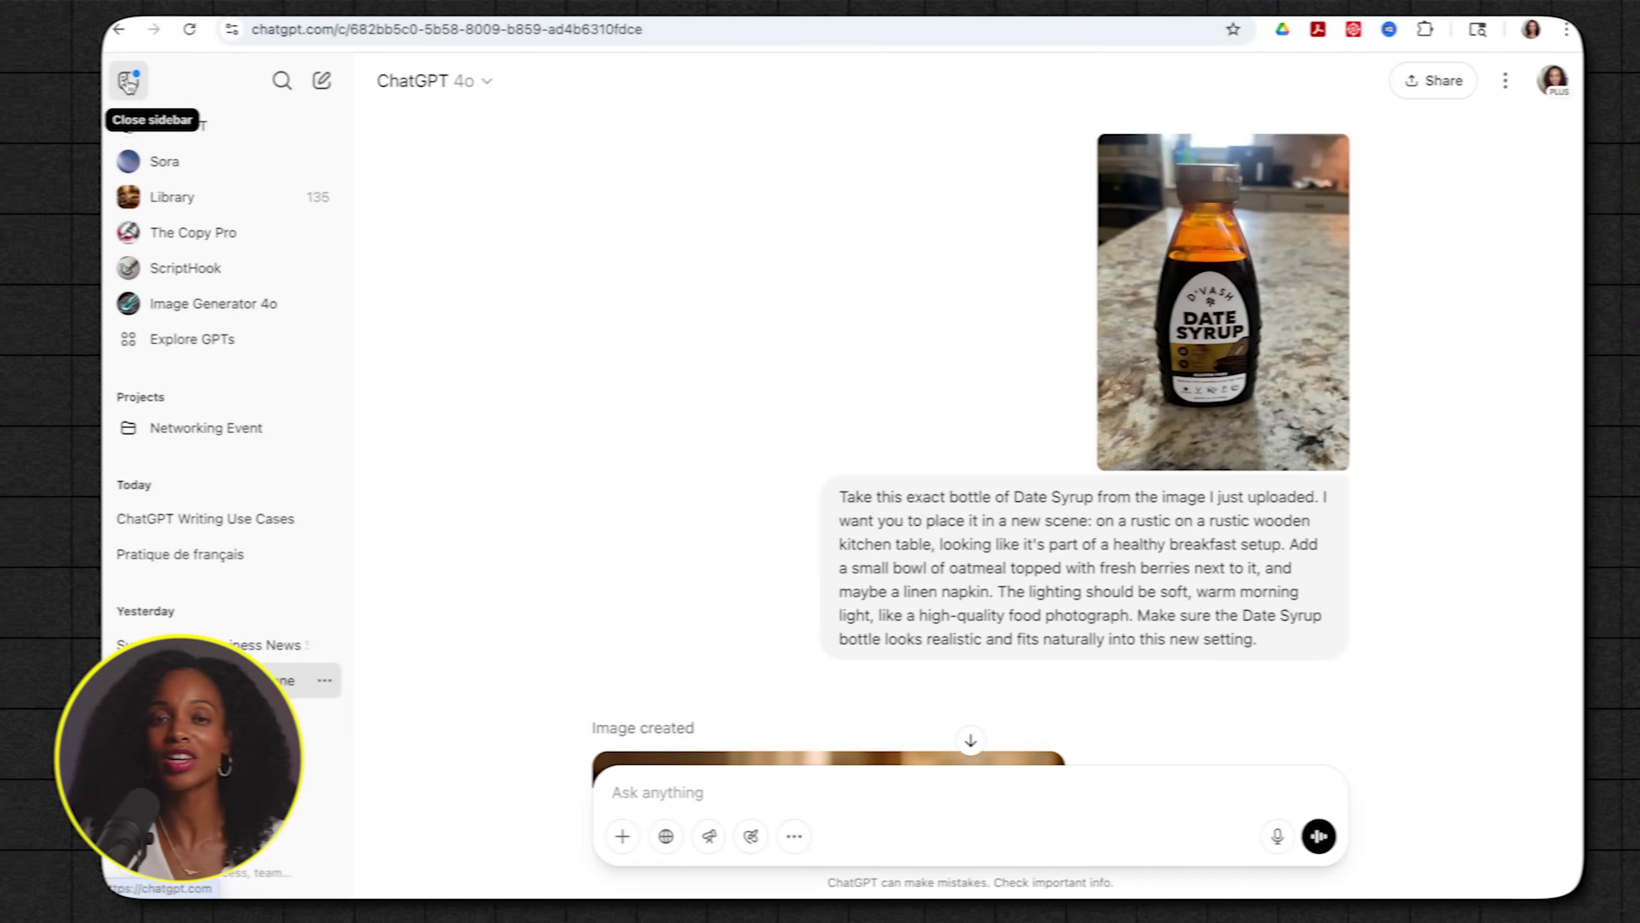
Step: With the sidebar hidden, enlarge and close the Date Syrup photo and the generated breakfast scene
{"action": "left_click", "coordinate": [128, 77]}
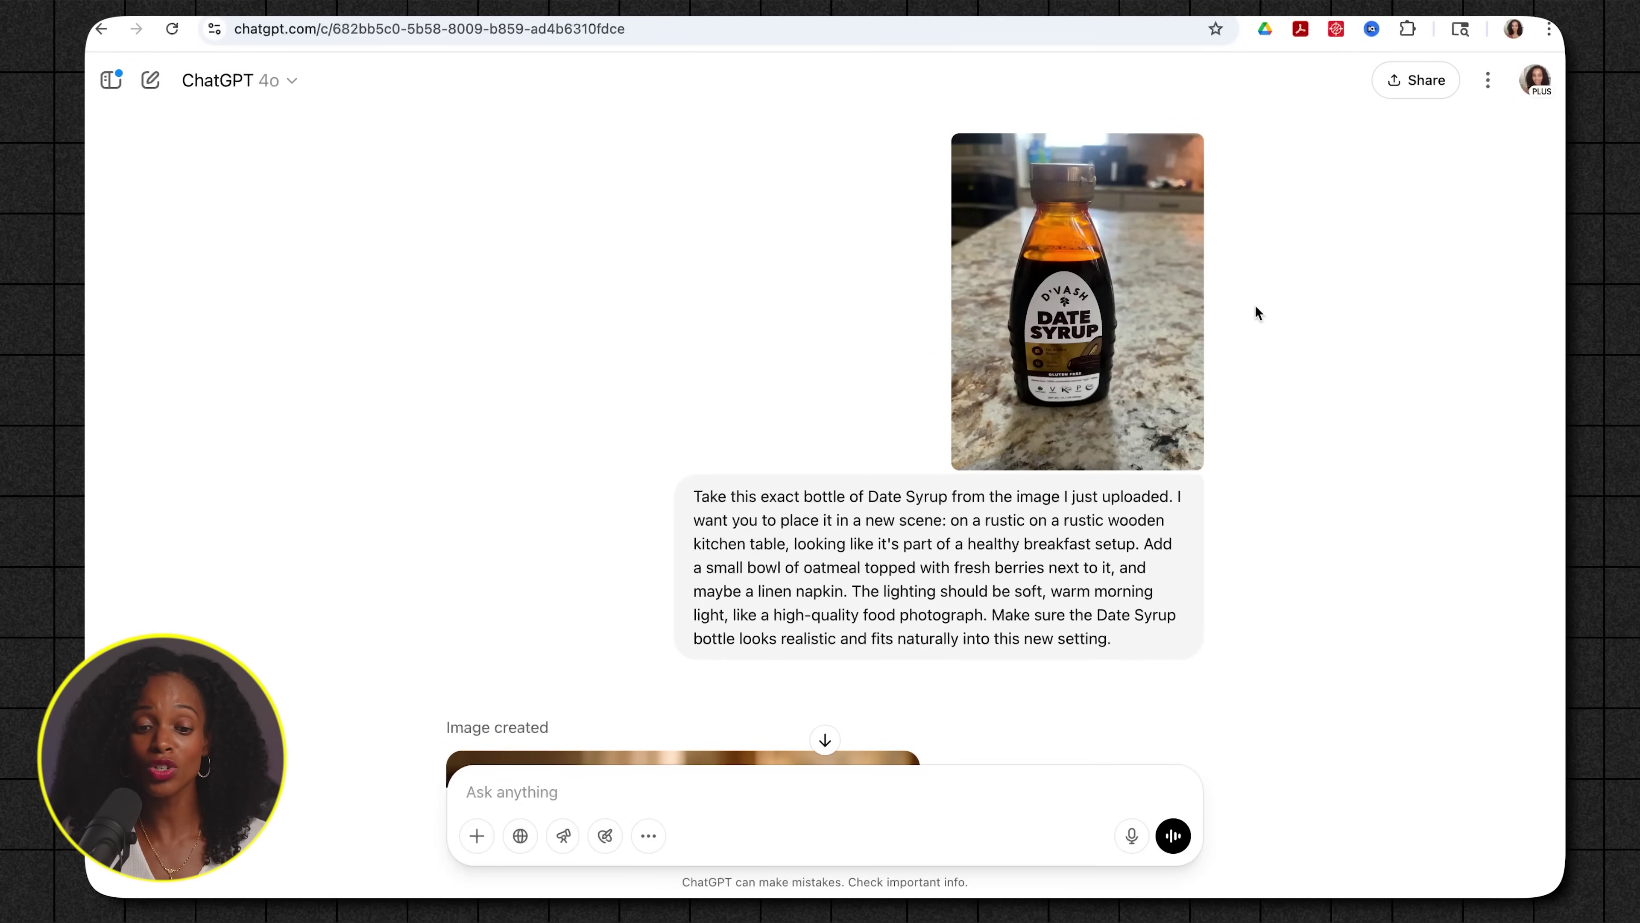
{"action": "left_click", "coordinate": [1145, 272]}
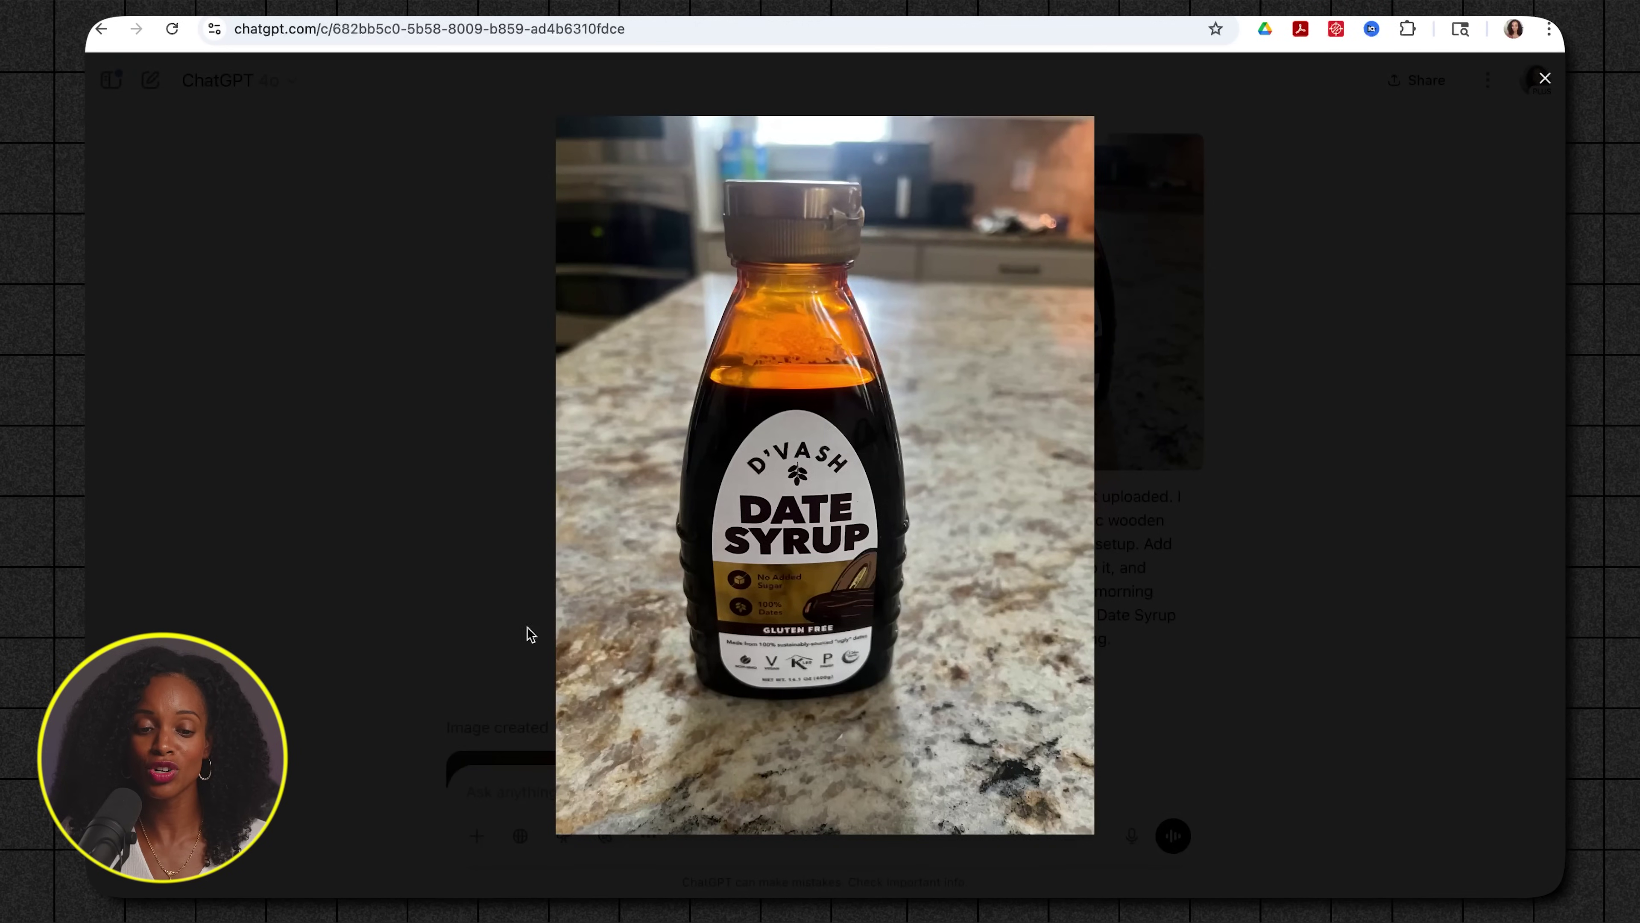
{"action": "left_click", "coordinate": [478, 603]}
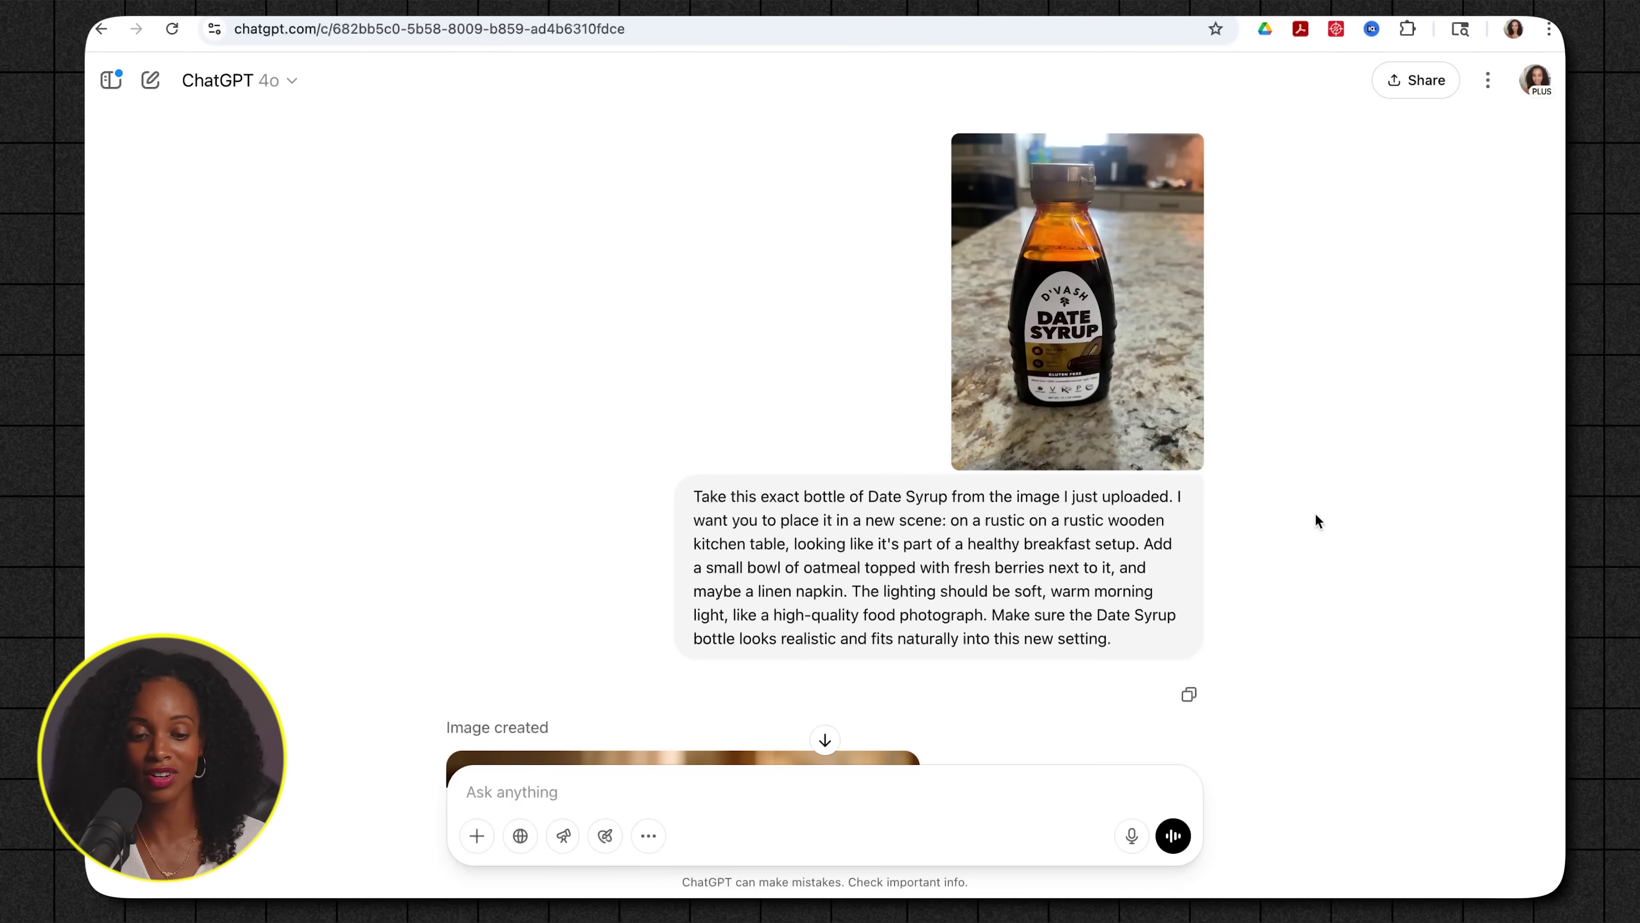
{"action": "scroll", "coordinate": [749, 572], "scroll_direction": "down", "scroll_amount": 7}
{"action": "left_click", "coordinate": [748, 572]}
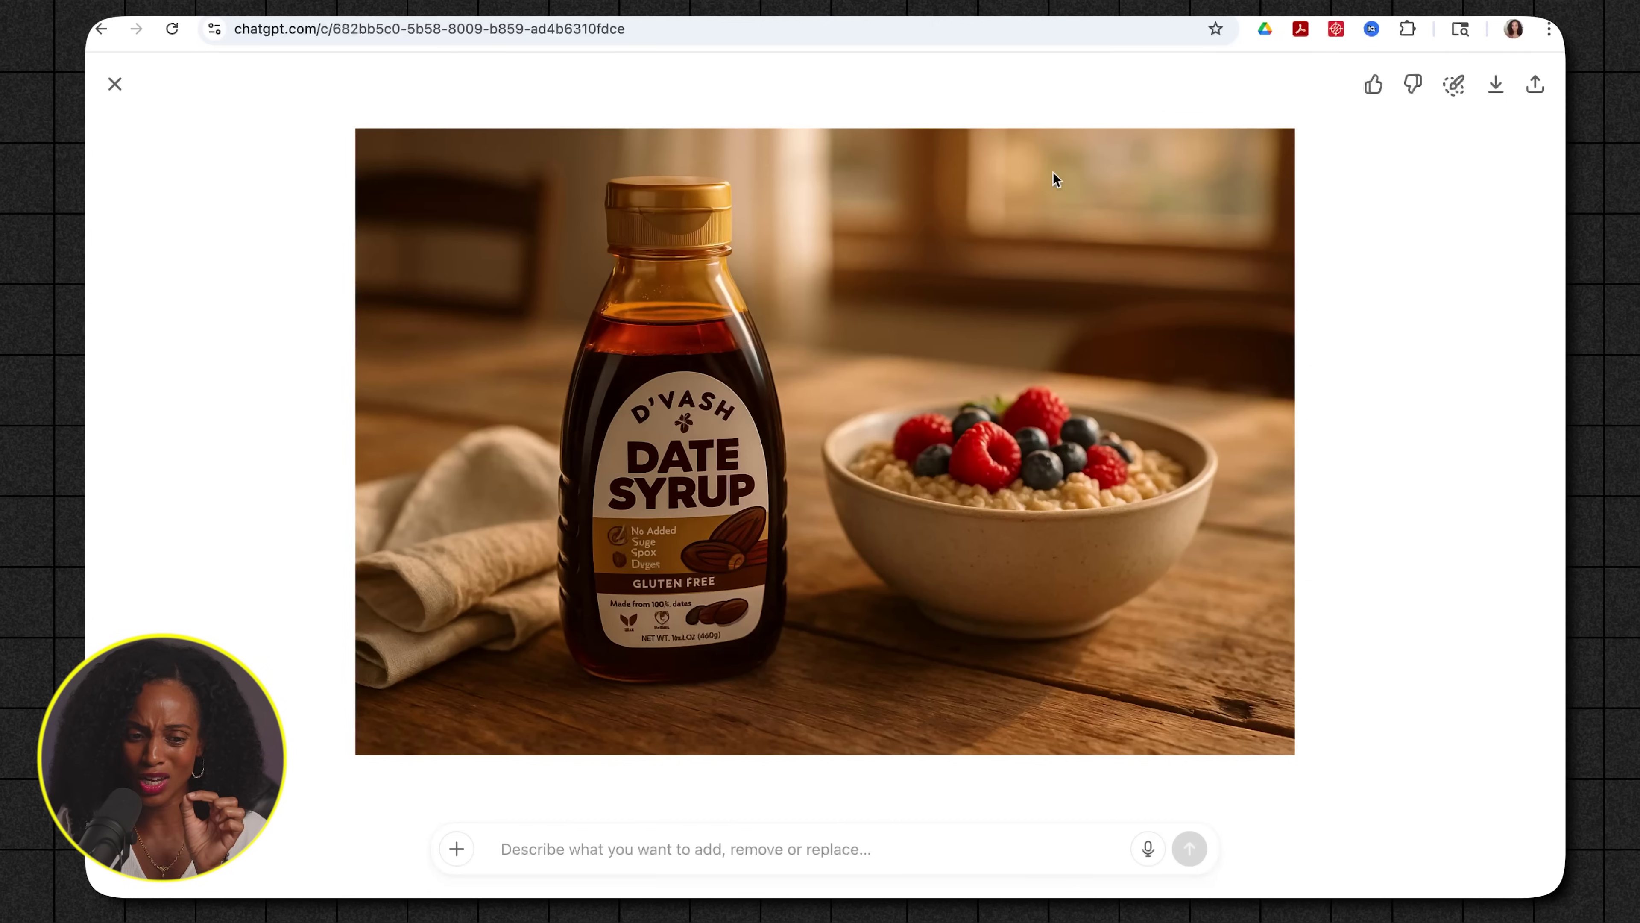
{"action": "left_click", "coordinate": [114, 85]}
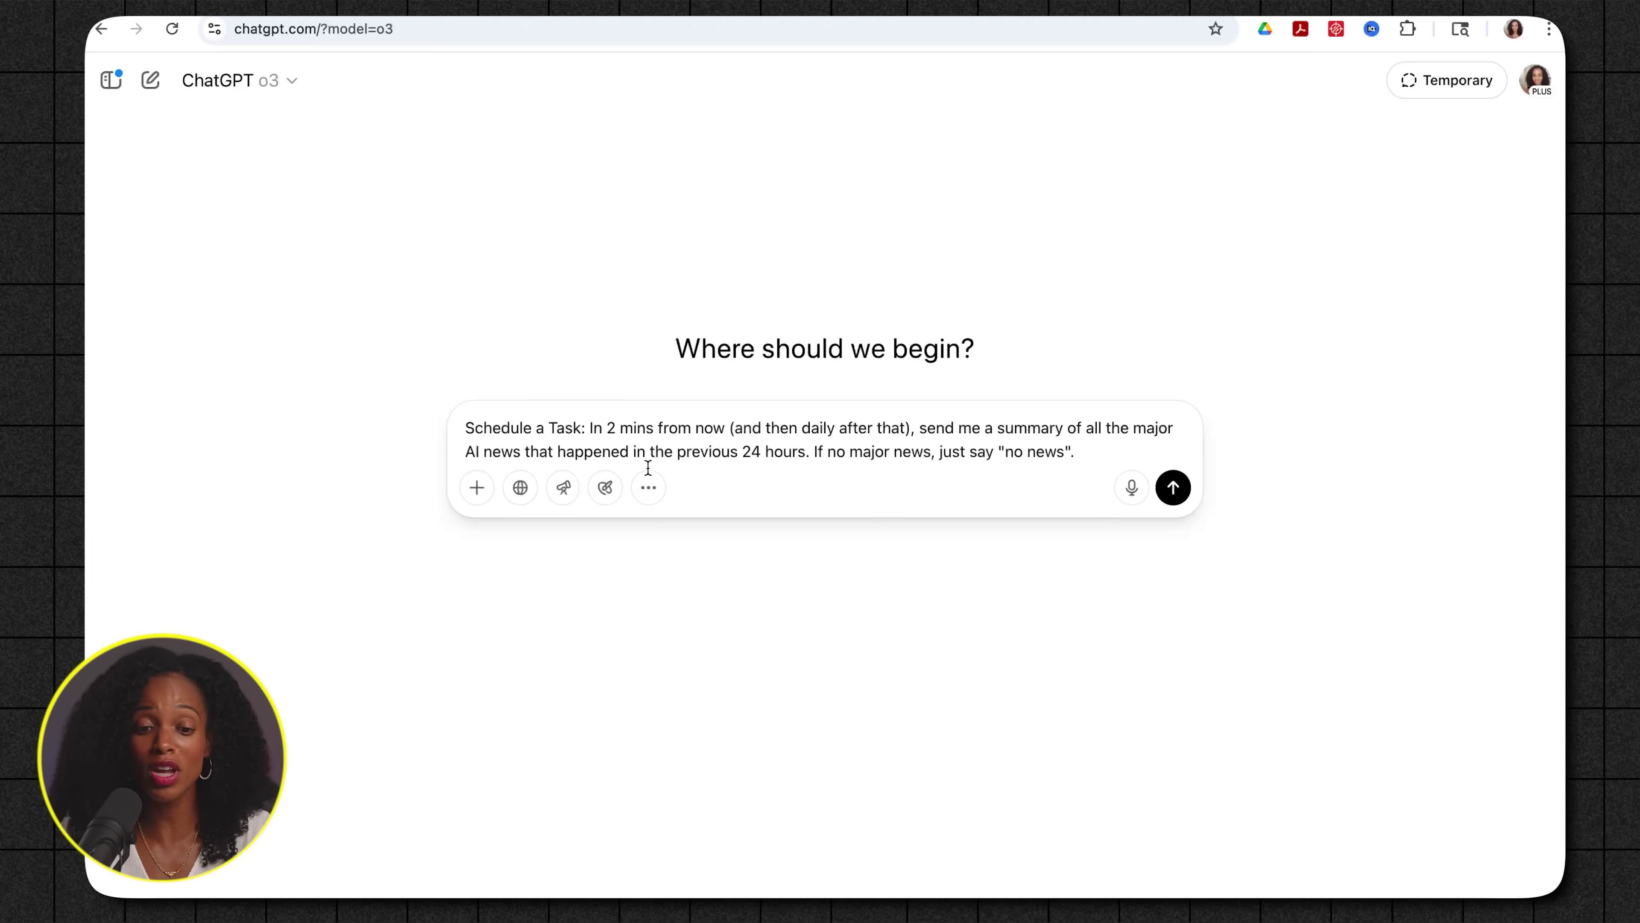
Step: Submit the daily AI news scheduling prompt and view the resulting 6:50 PM task's details
{"action": "left_click", "coordinate": [1173, 487]}
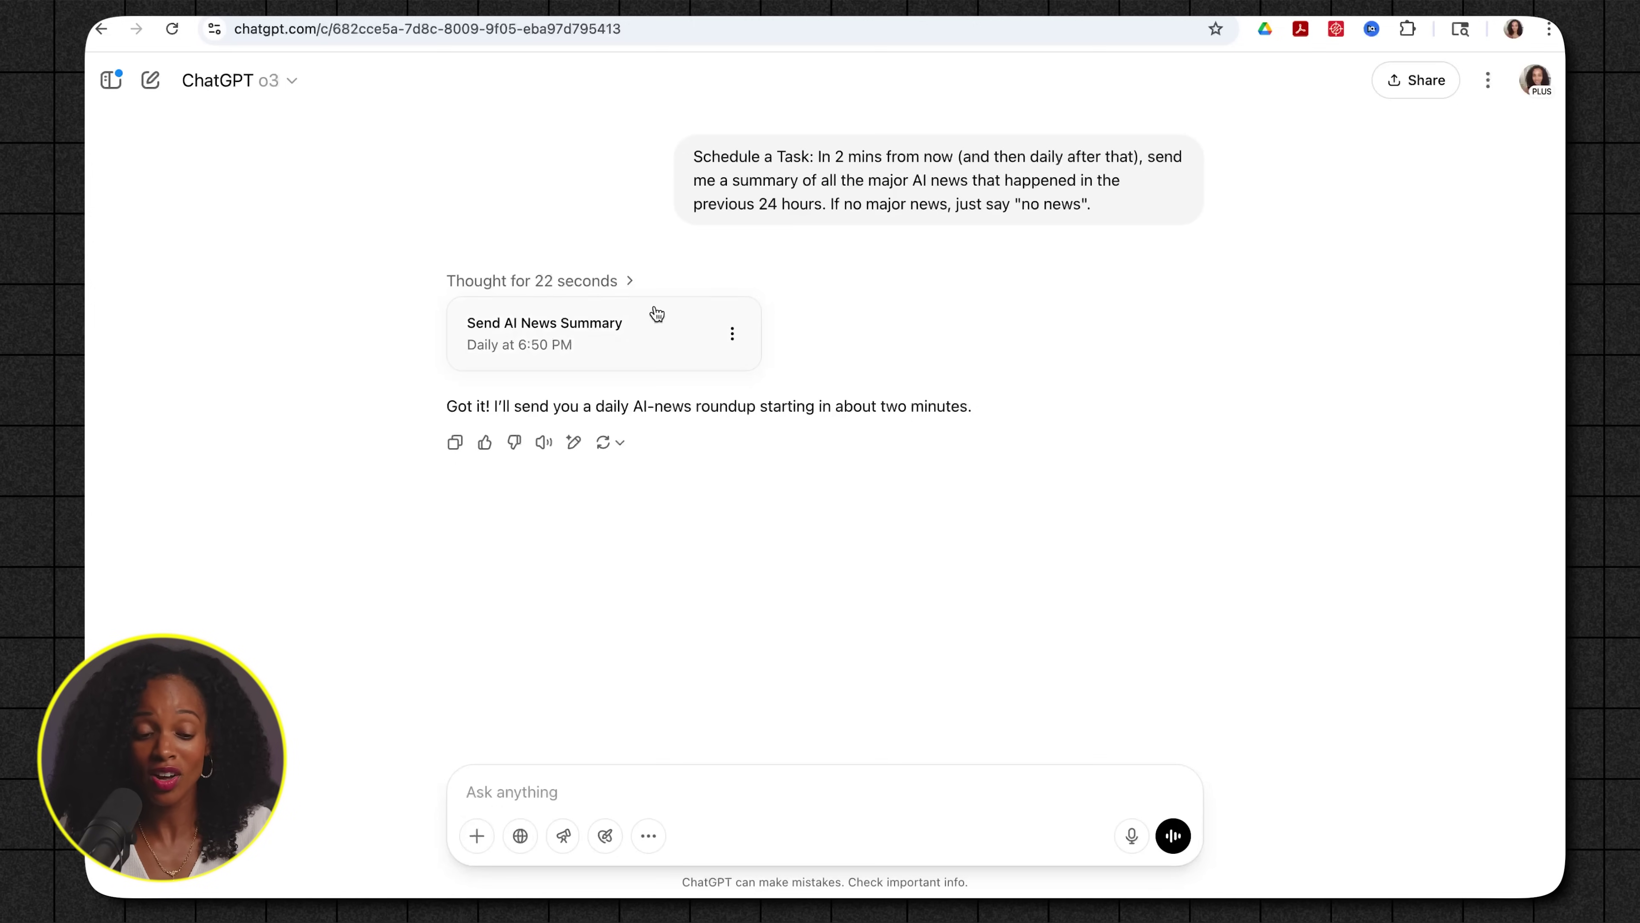
{"action": "left_click", "coordinate": [630, 341]}
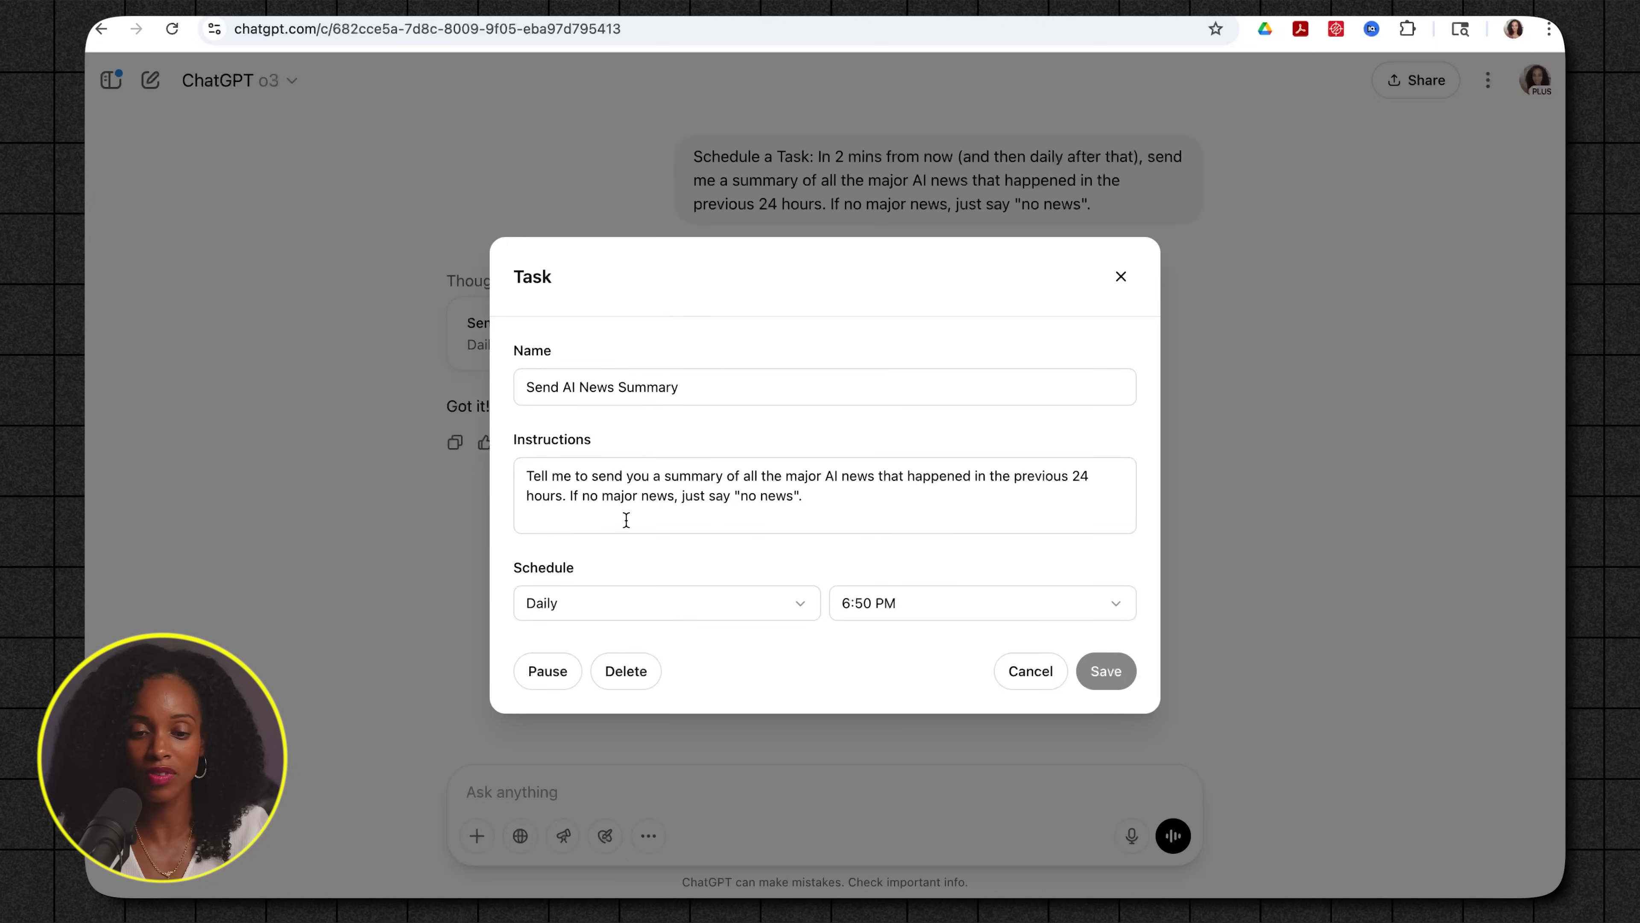
Step: Close the task details, go to the scheduled Tasks list, and show the task's pause and delete options
{"action": "key", "text": "Escape"}
{"action": "left_click", "coordinate": [1537, 80]}
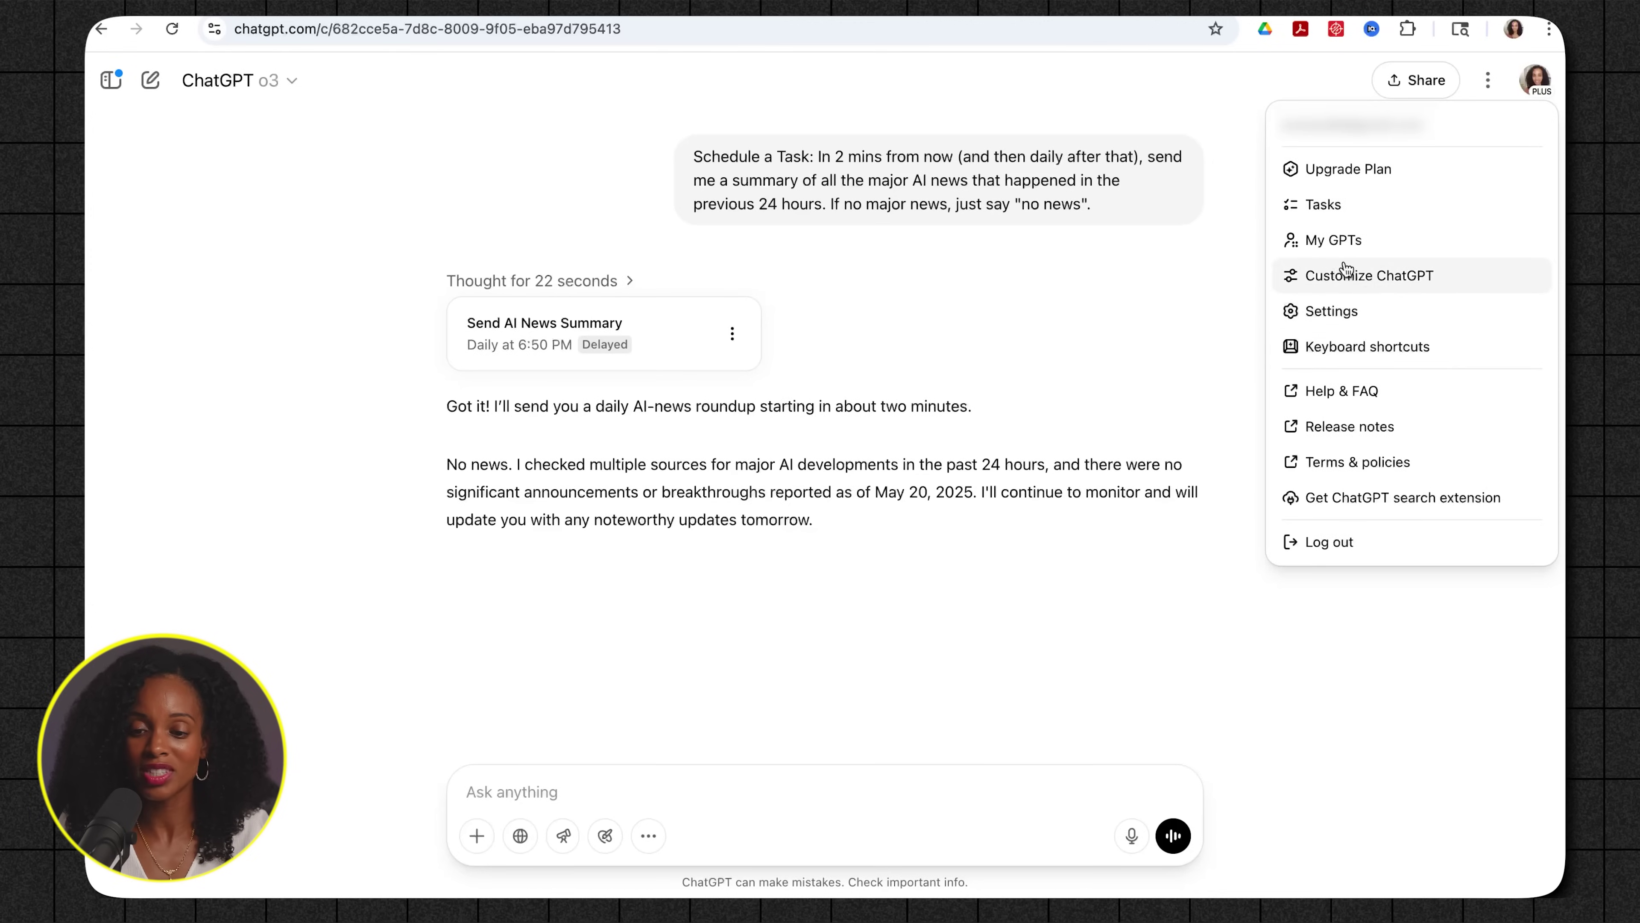
{"action": "left_click", "coordinate": [1342, 205]}
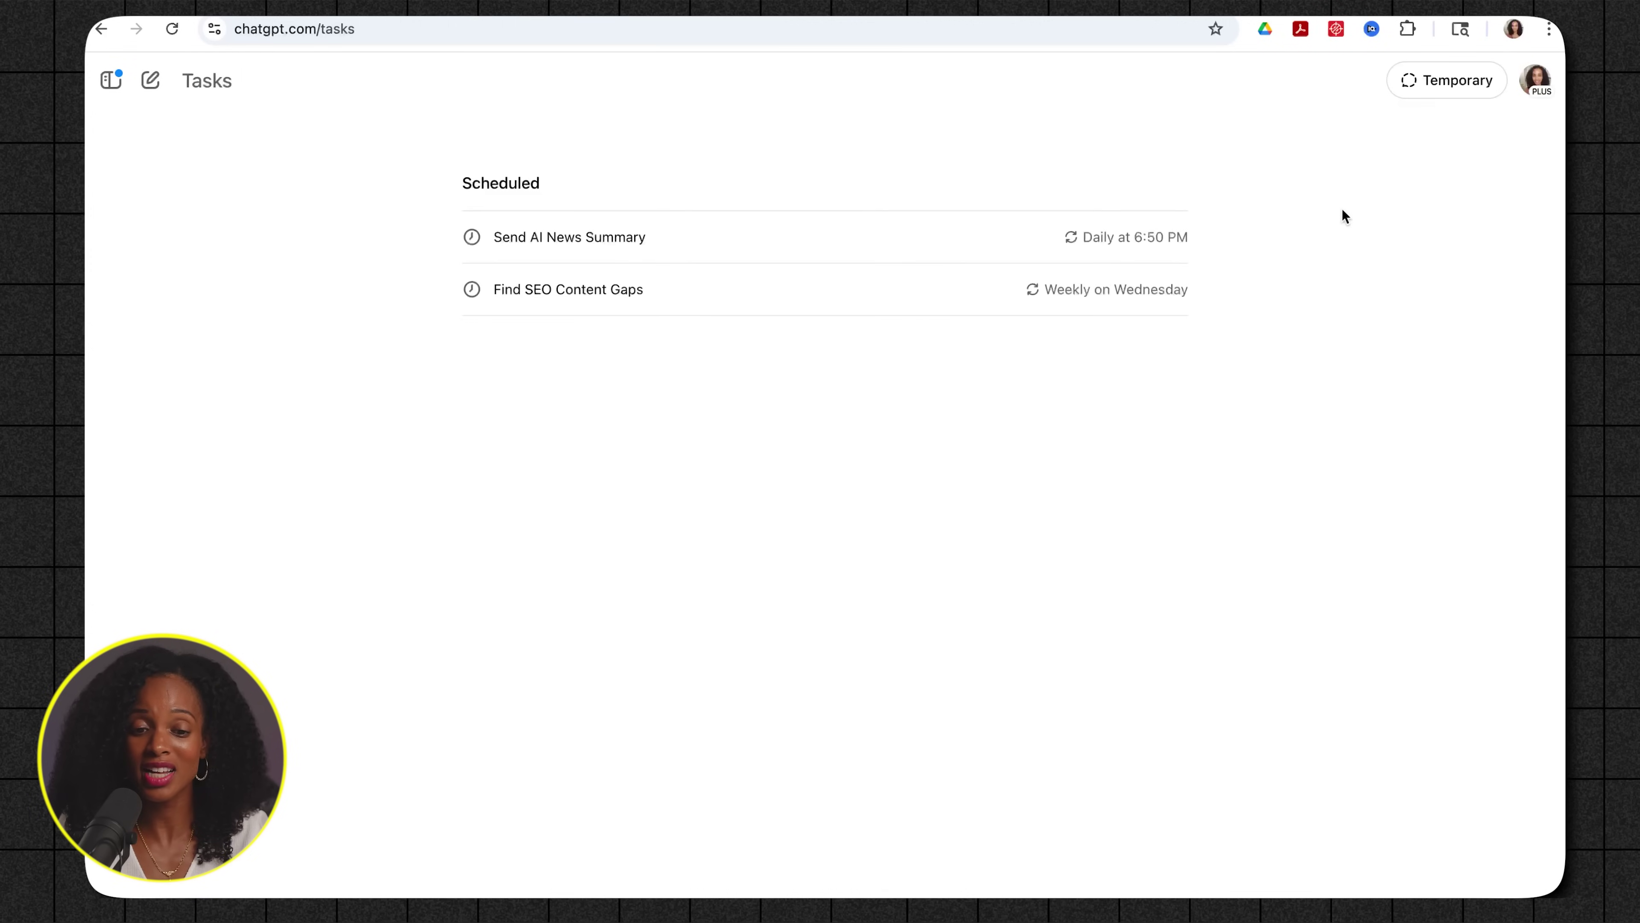
{"action": "mouse_move", "coordinate": [1126, 255]}
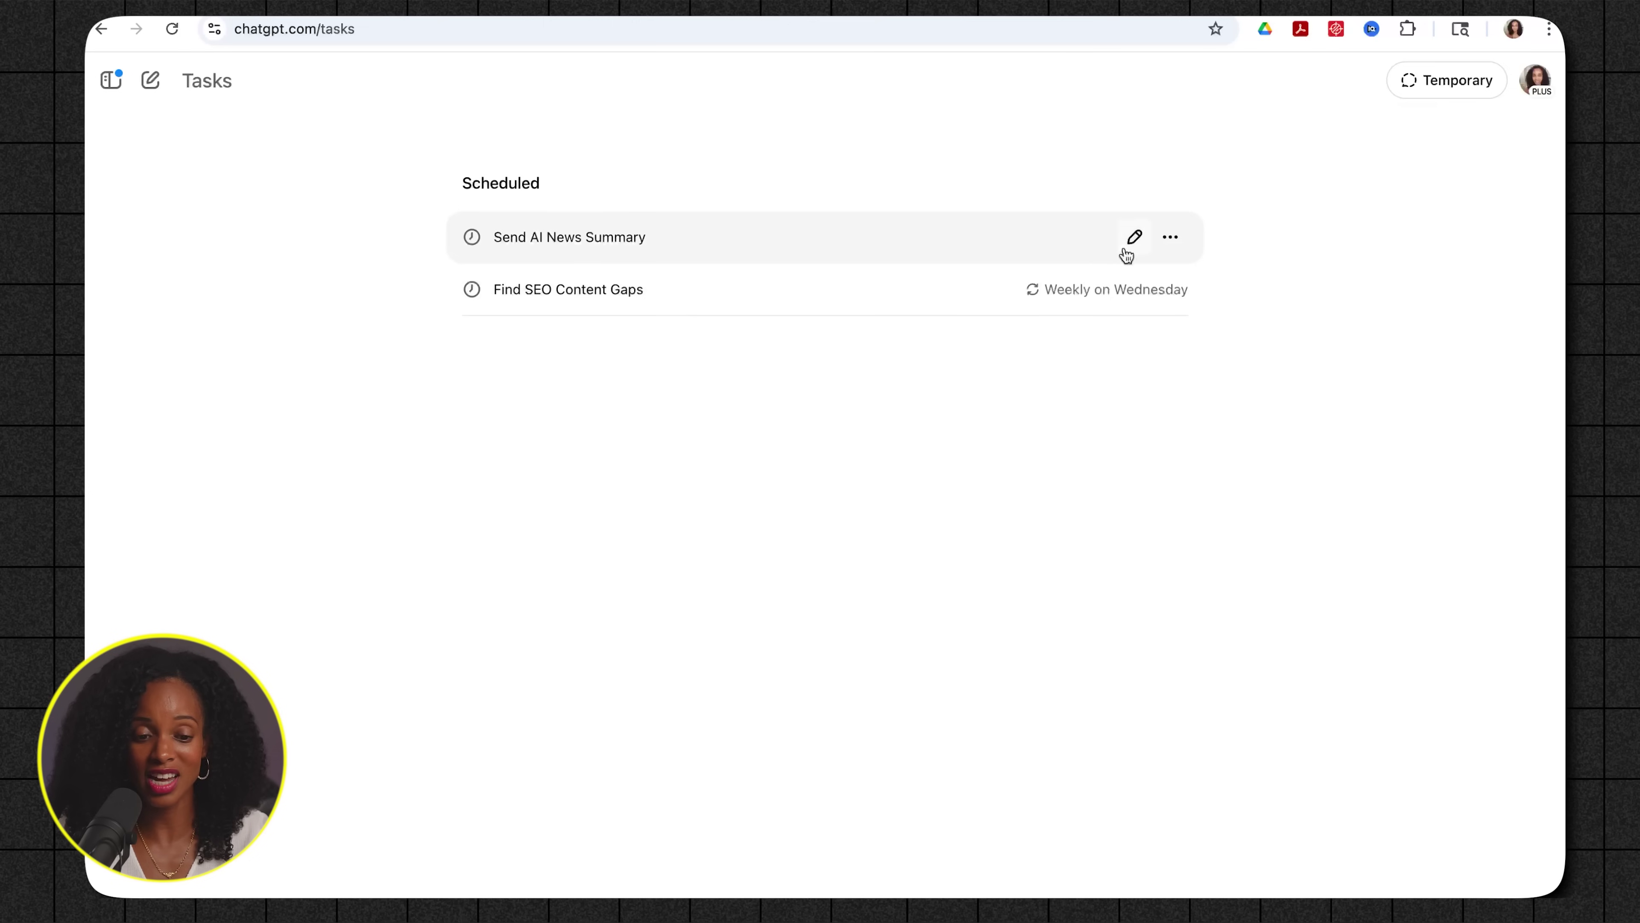
{"action": "left_click", "coordinate": [1169, 239]}
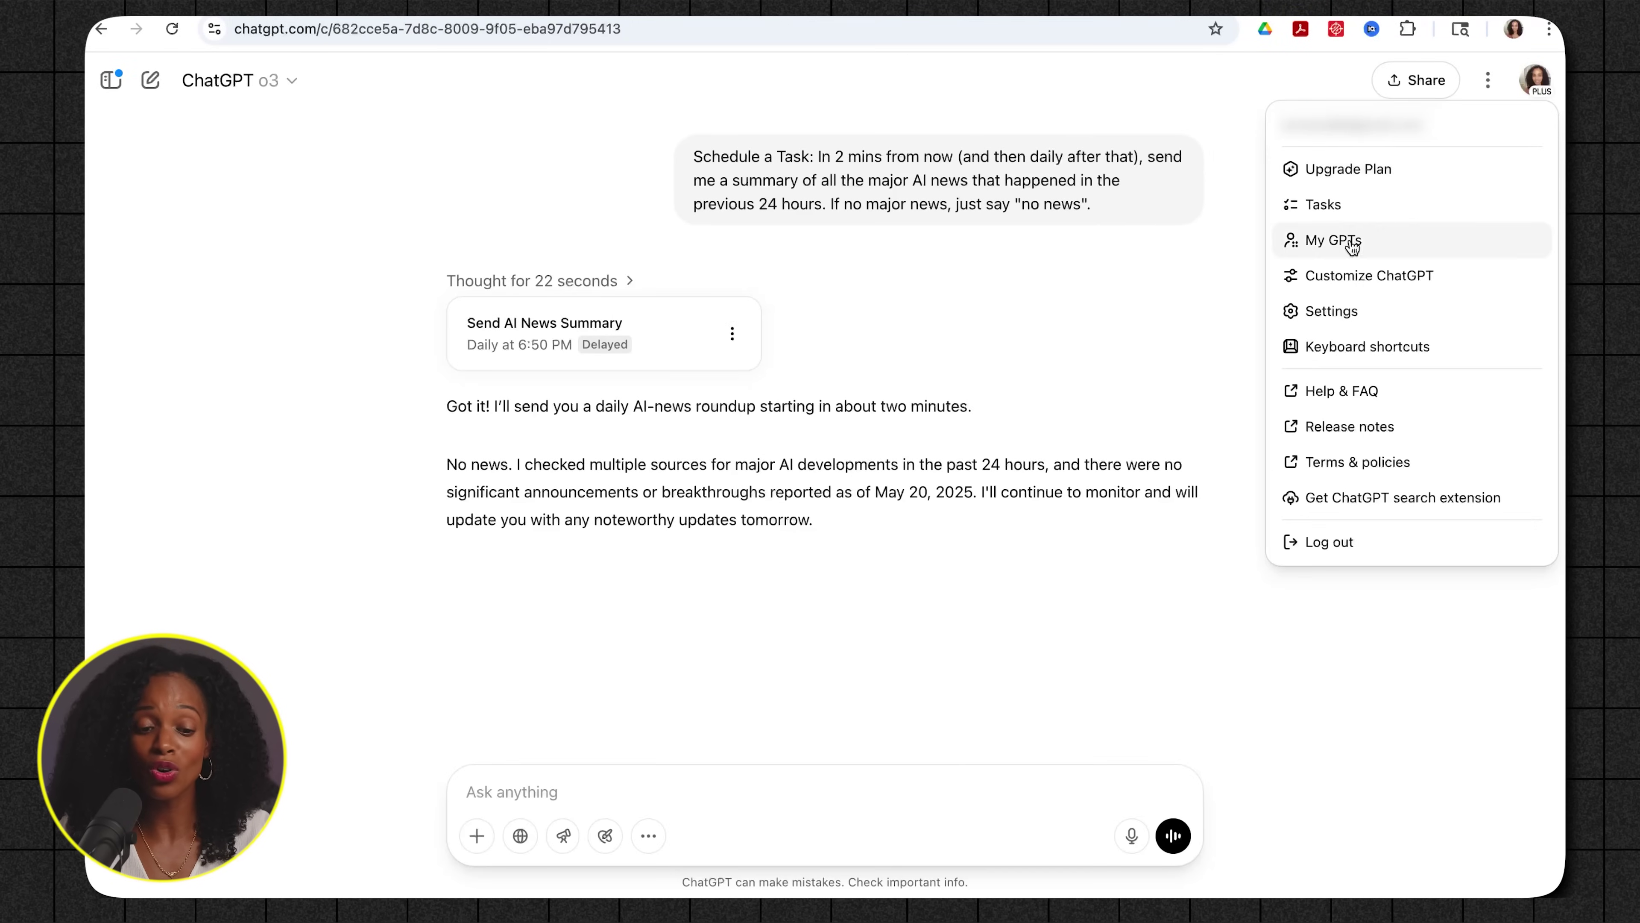
Step: Open Settings > Notifications and show that task alerts are delivered by both Push and Email
{"action": "left_click", "coordinate": [1334, 313]}
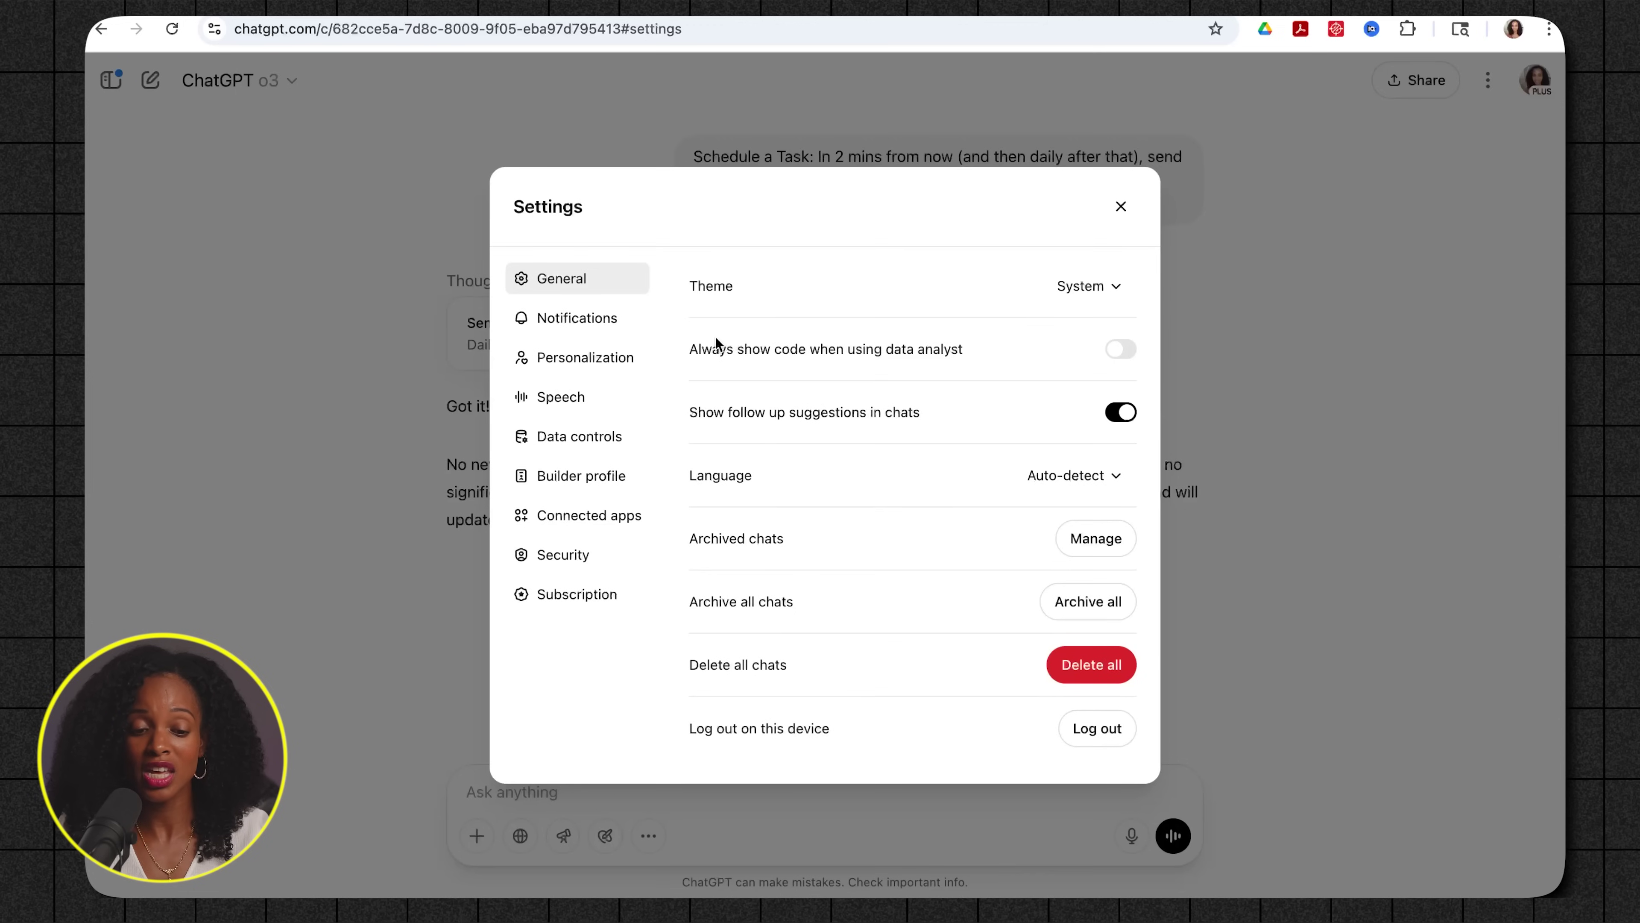
{"action": "left_click", "coordinate": [596, 326]}
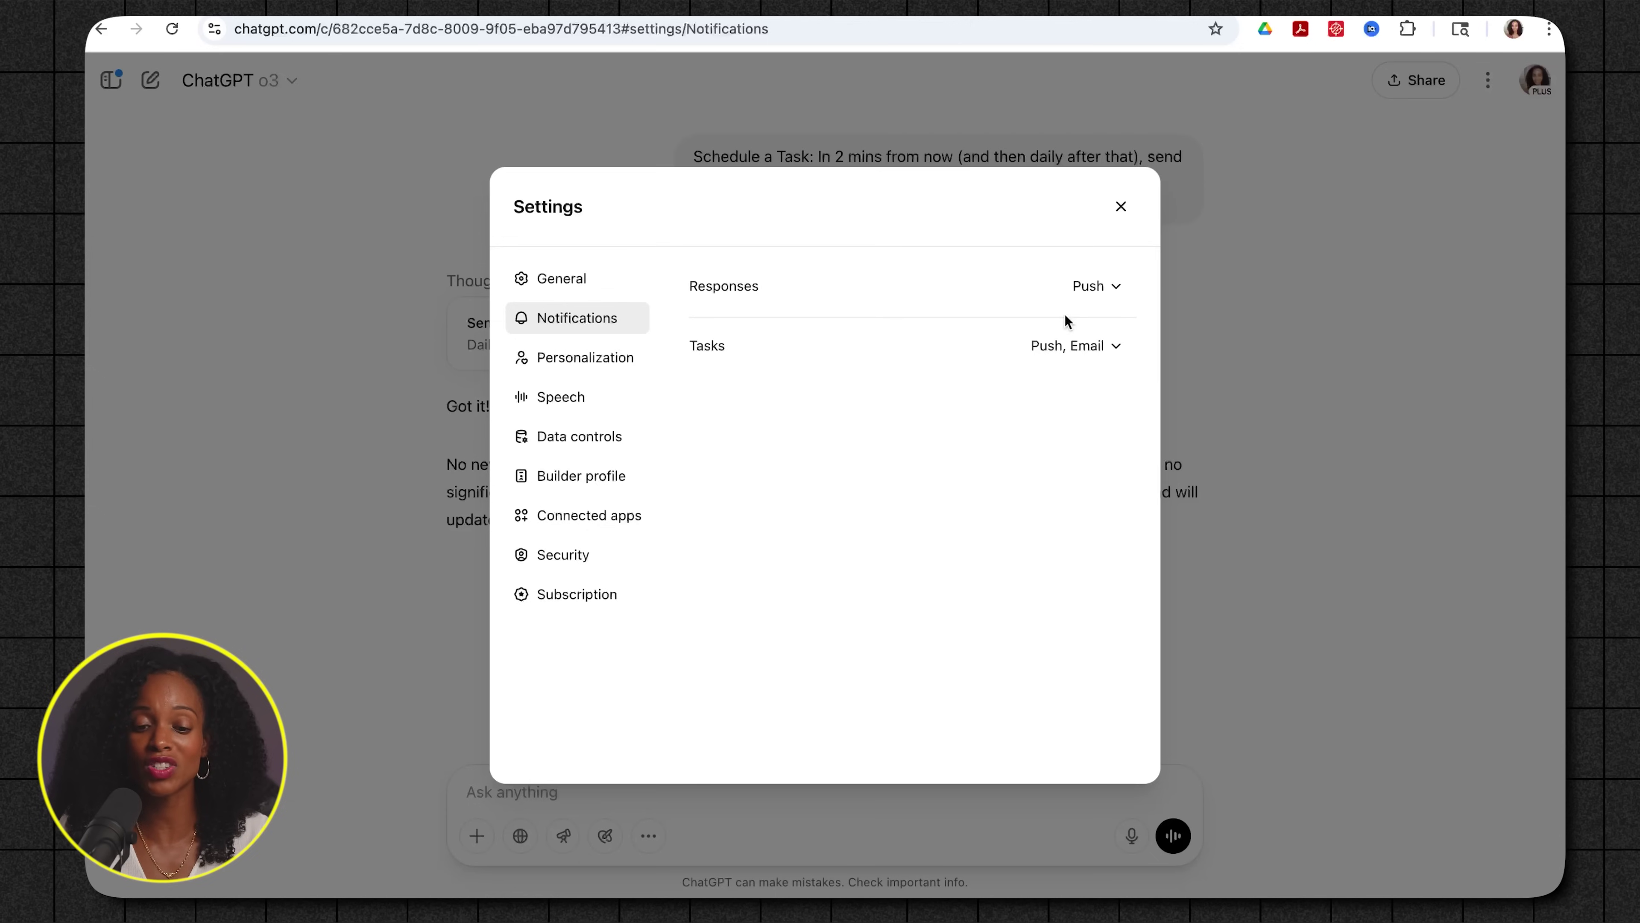
{"action": "left_click", "coordinate": [1110, 347]}
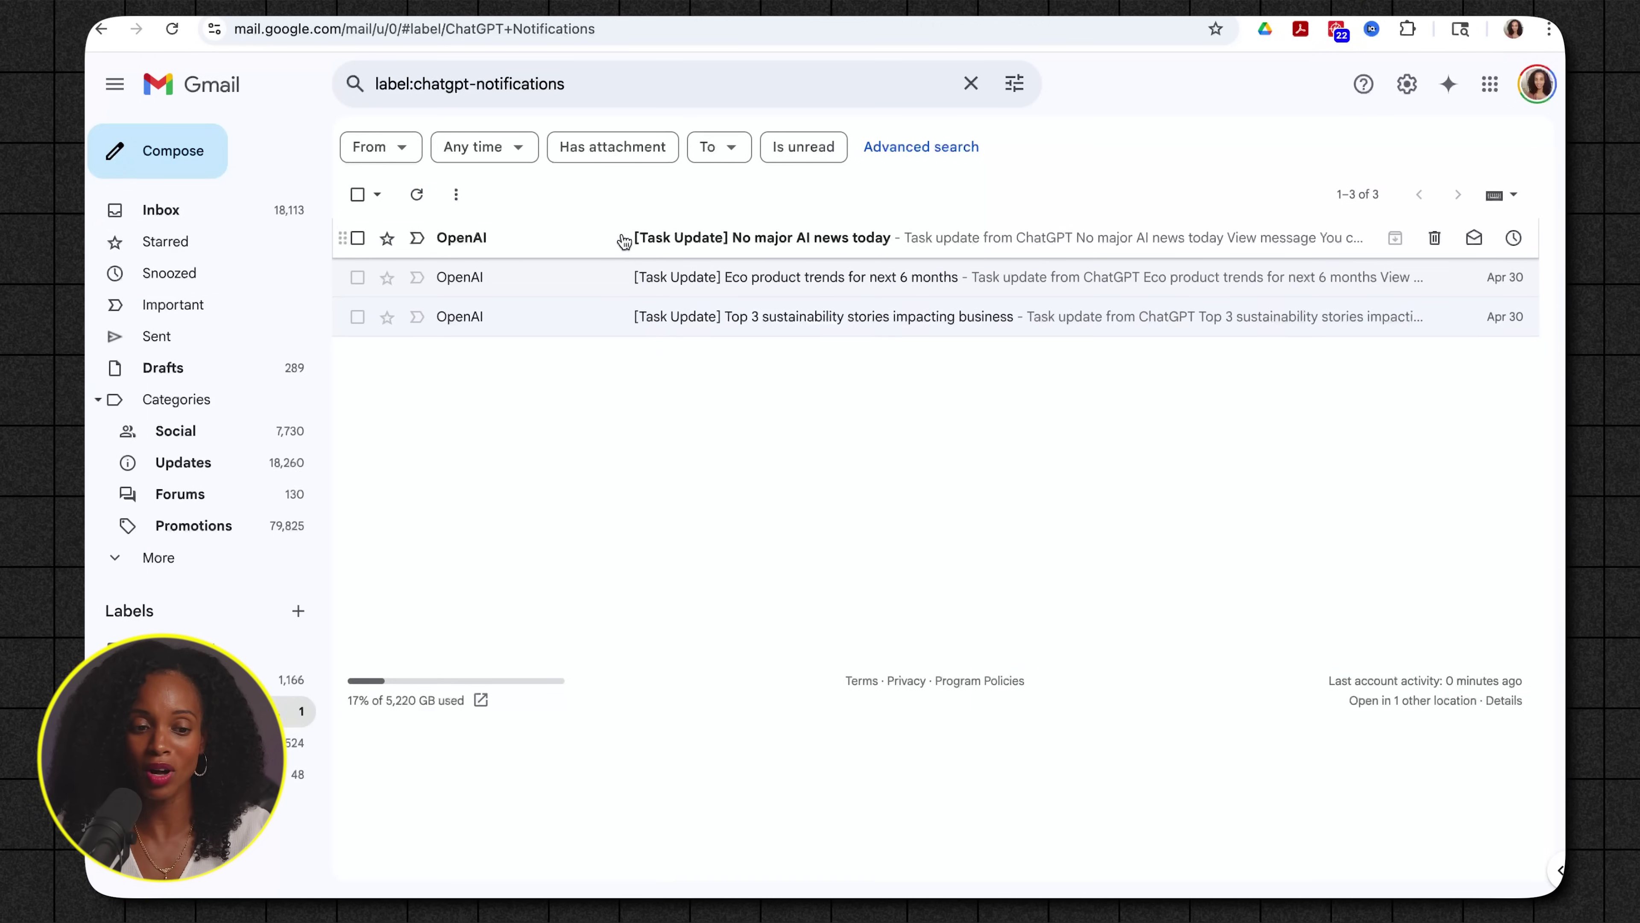
Step: Open the '[Task Update] No major AI news today' email and follow View message to its ChatGPT chat
{"action": "left_click", "coordinate": [835, 238]}
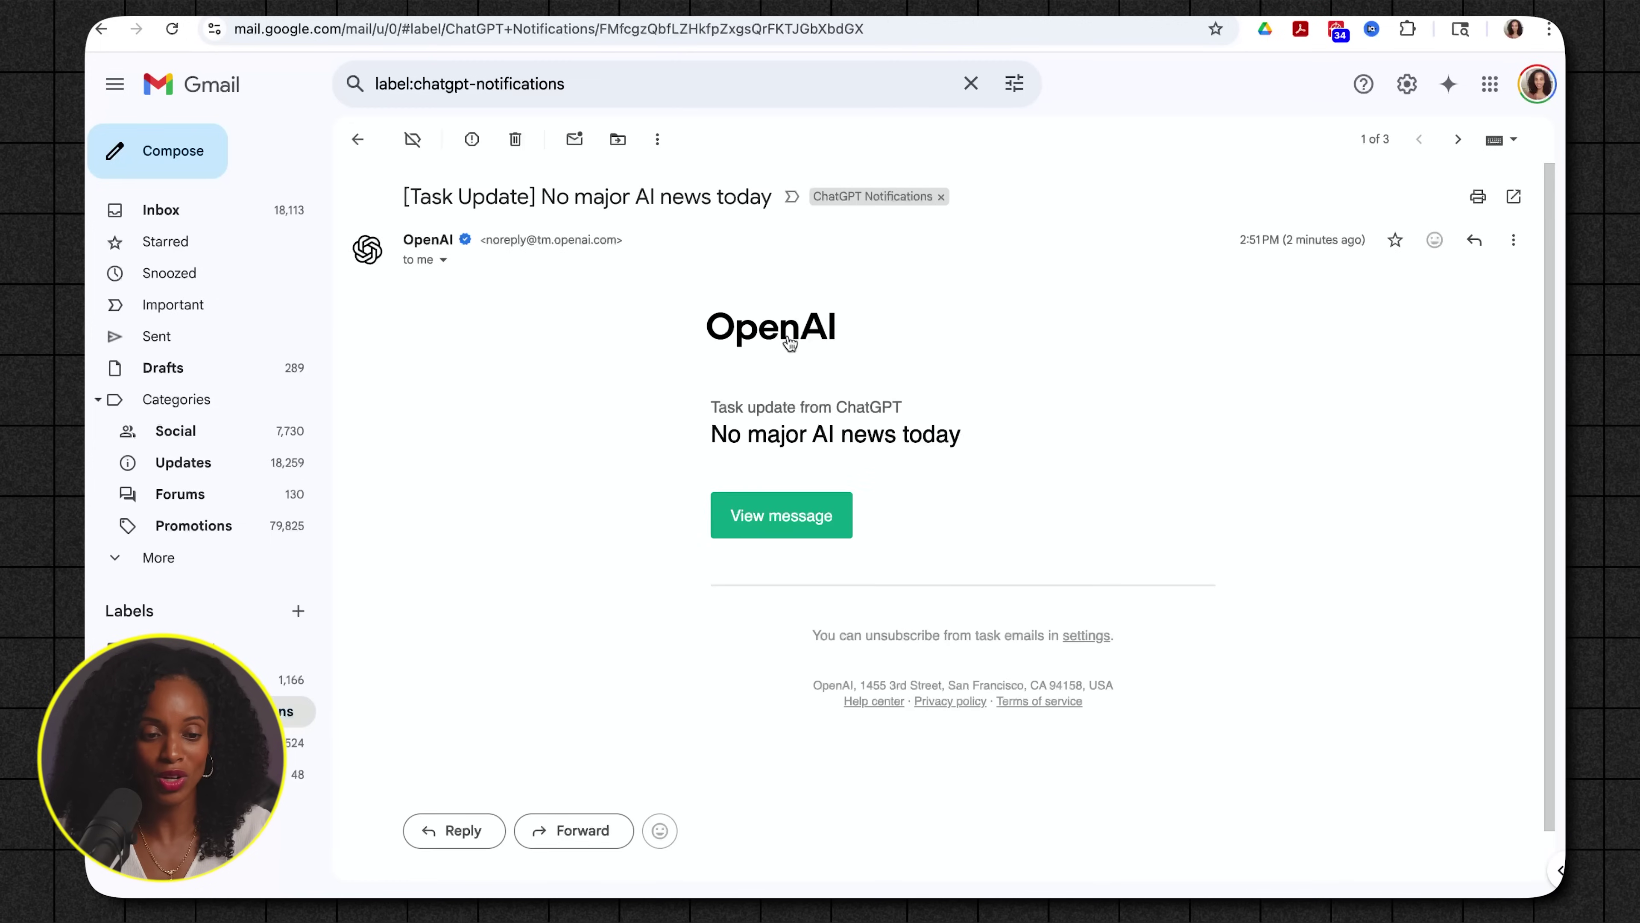
{"action": "left_click", "coordinate": [763, 536]}
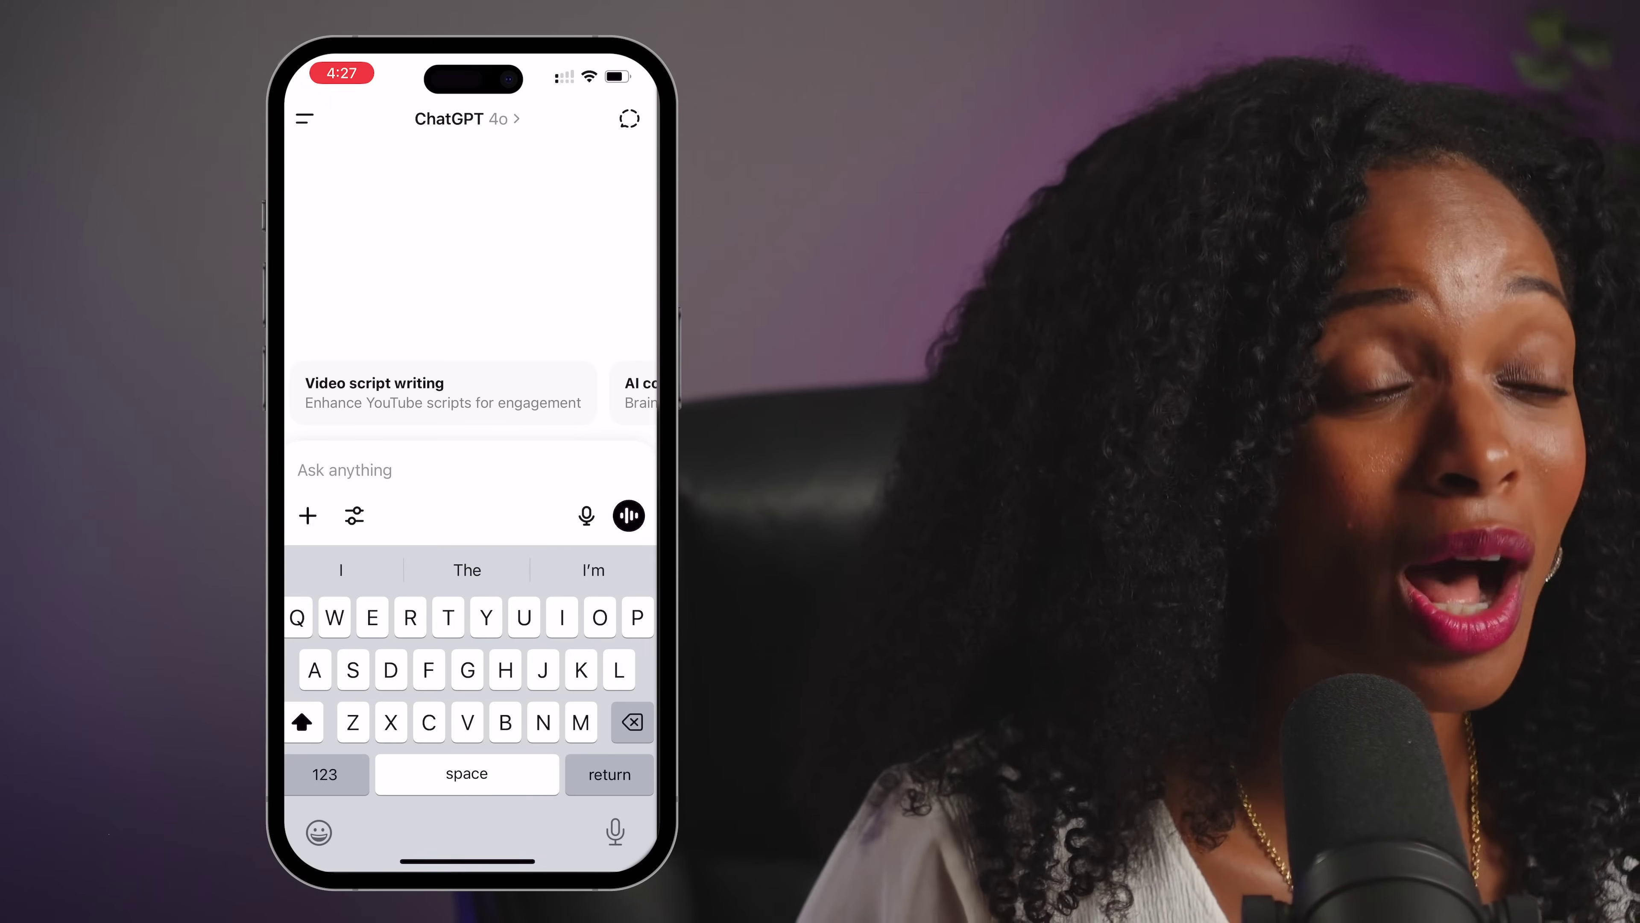
Step: Send a question about a freshly taken camera photo, then start a voice conversation
{"action": "left_click", "coordinate": [307, 515]}
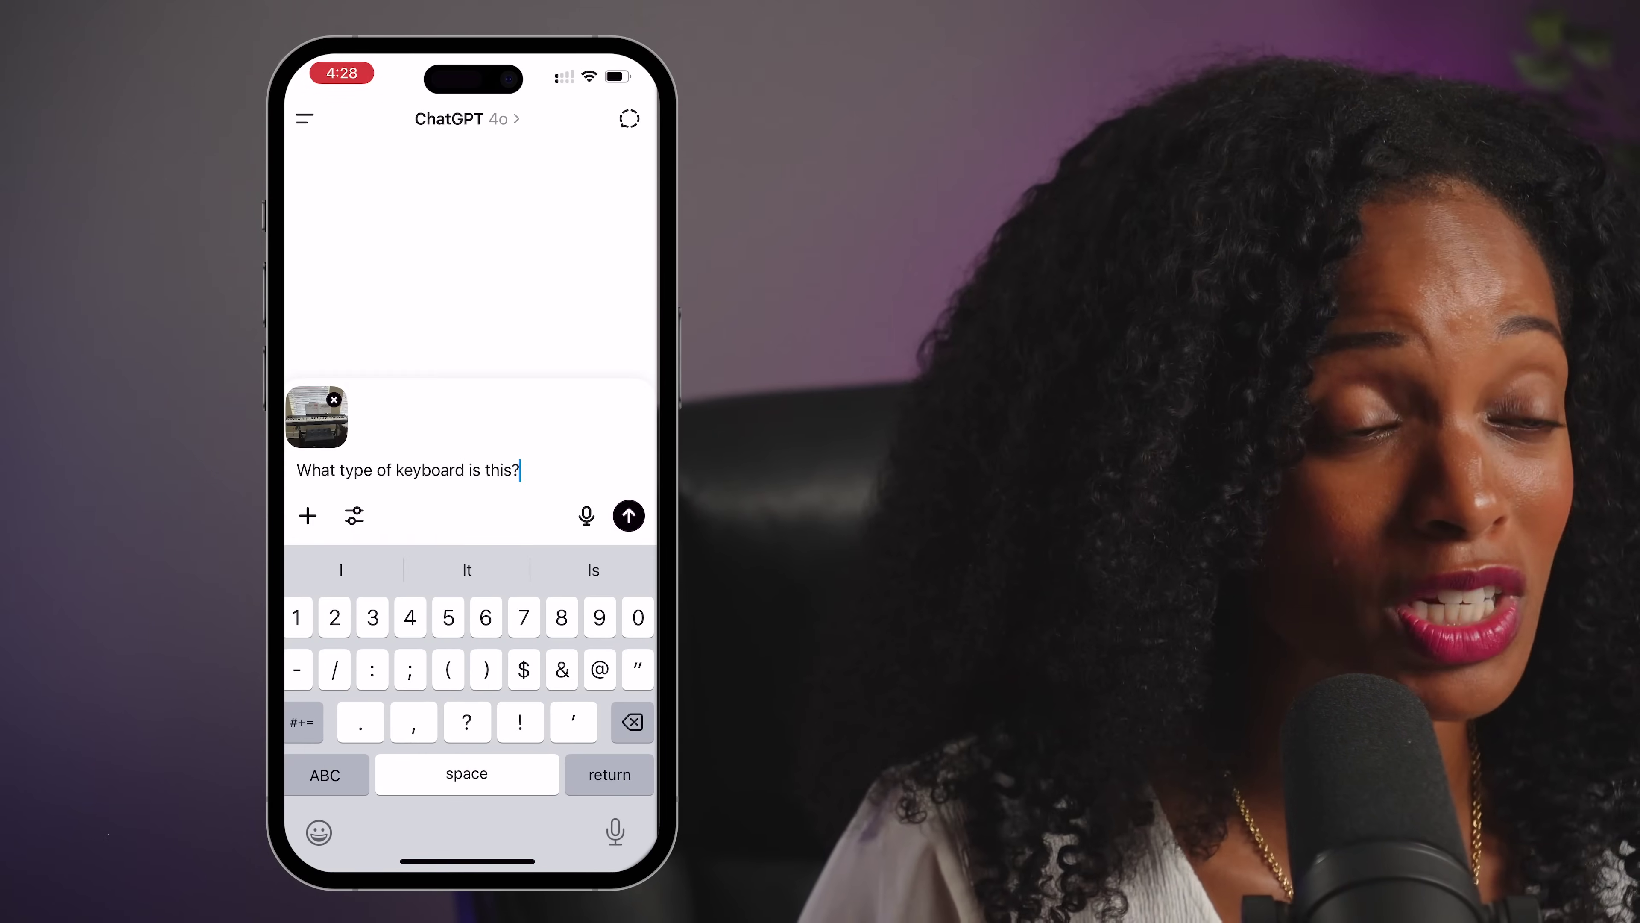
{"action": "left_click", "coordinate": [630, 514]}
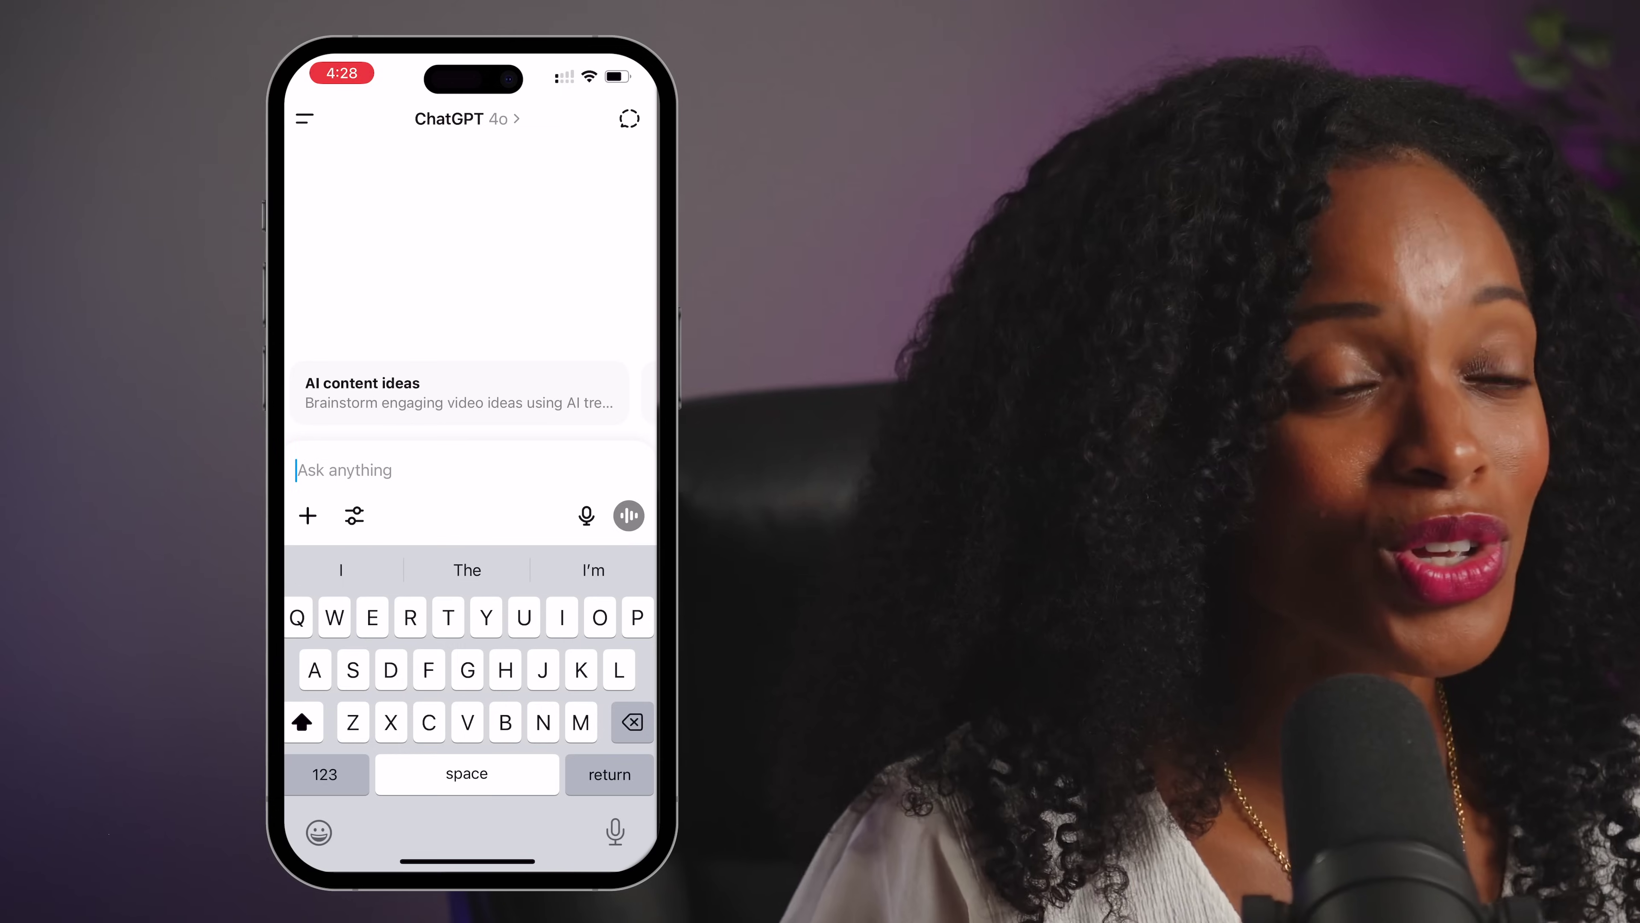
{"action": "left_click", "coordinate": [628, 515]}
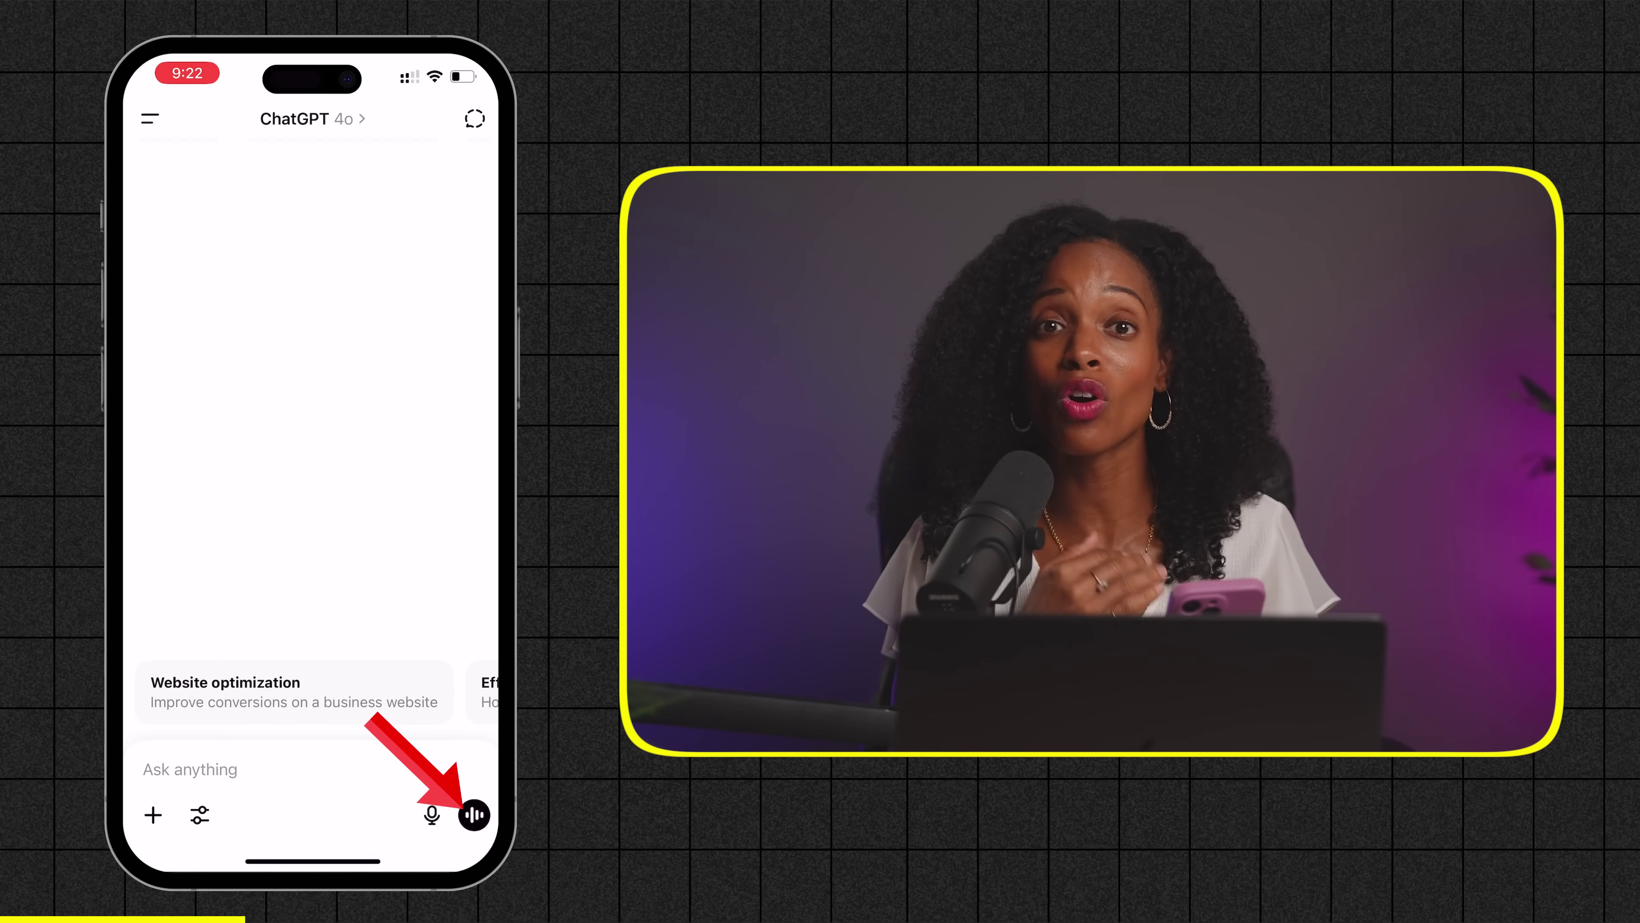
{"action": "left_click", "coordinate": [474, 814]}
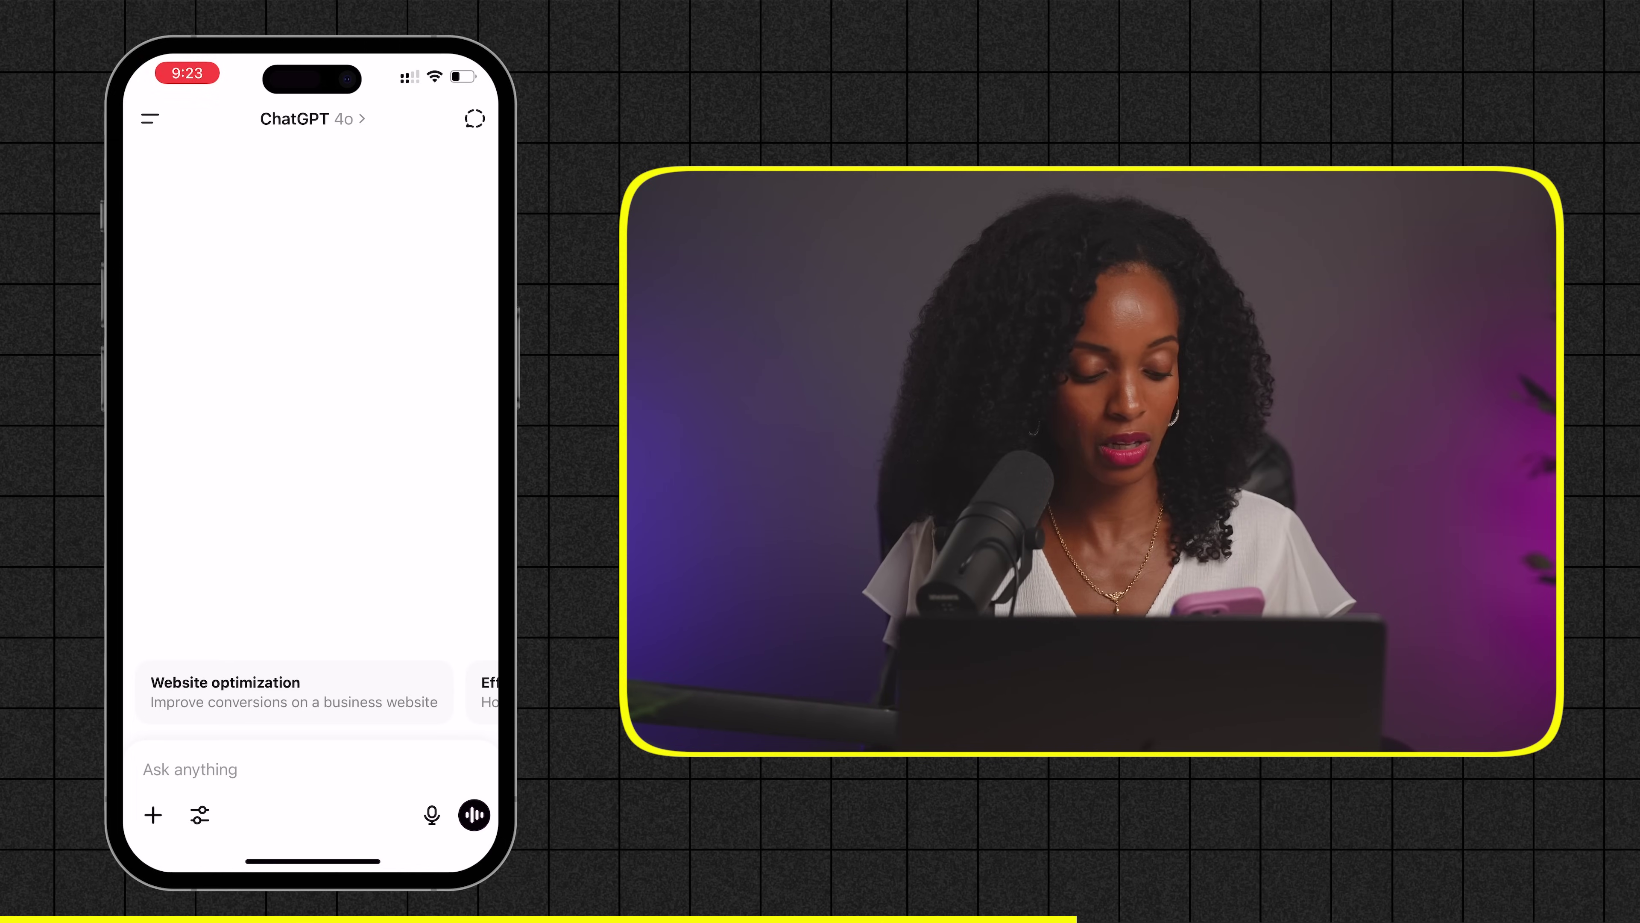
Step: Attach the whiteboard photo from the library and send it to get business niche ideas
{"action": "left_click", "coordinate": [153, 814]}
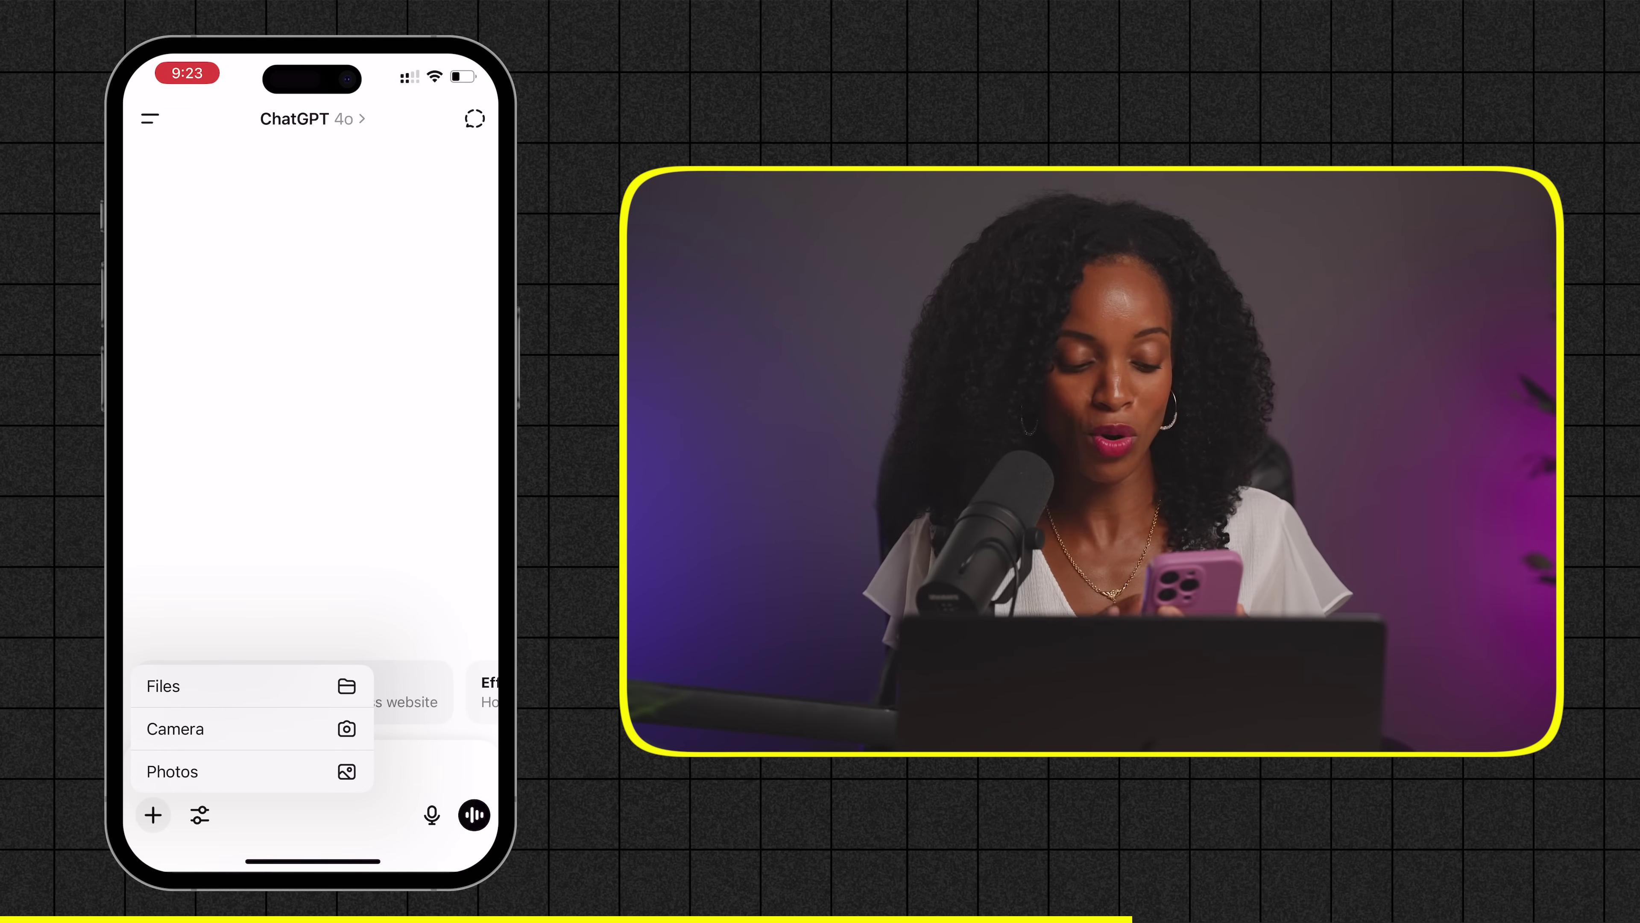
{"action": "left_click", "coordinate": [171, 772]}
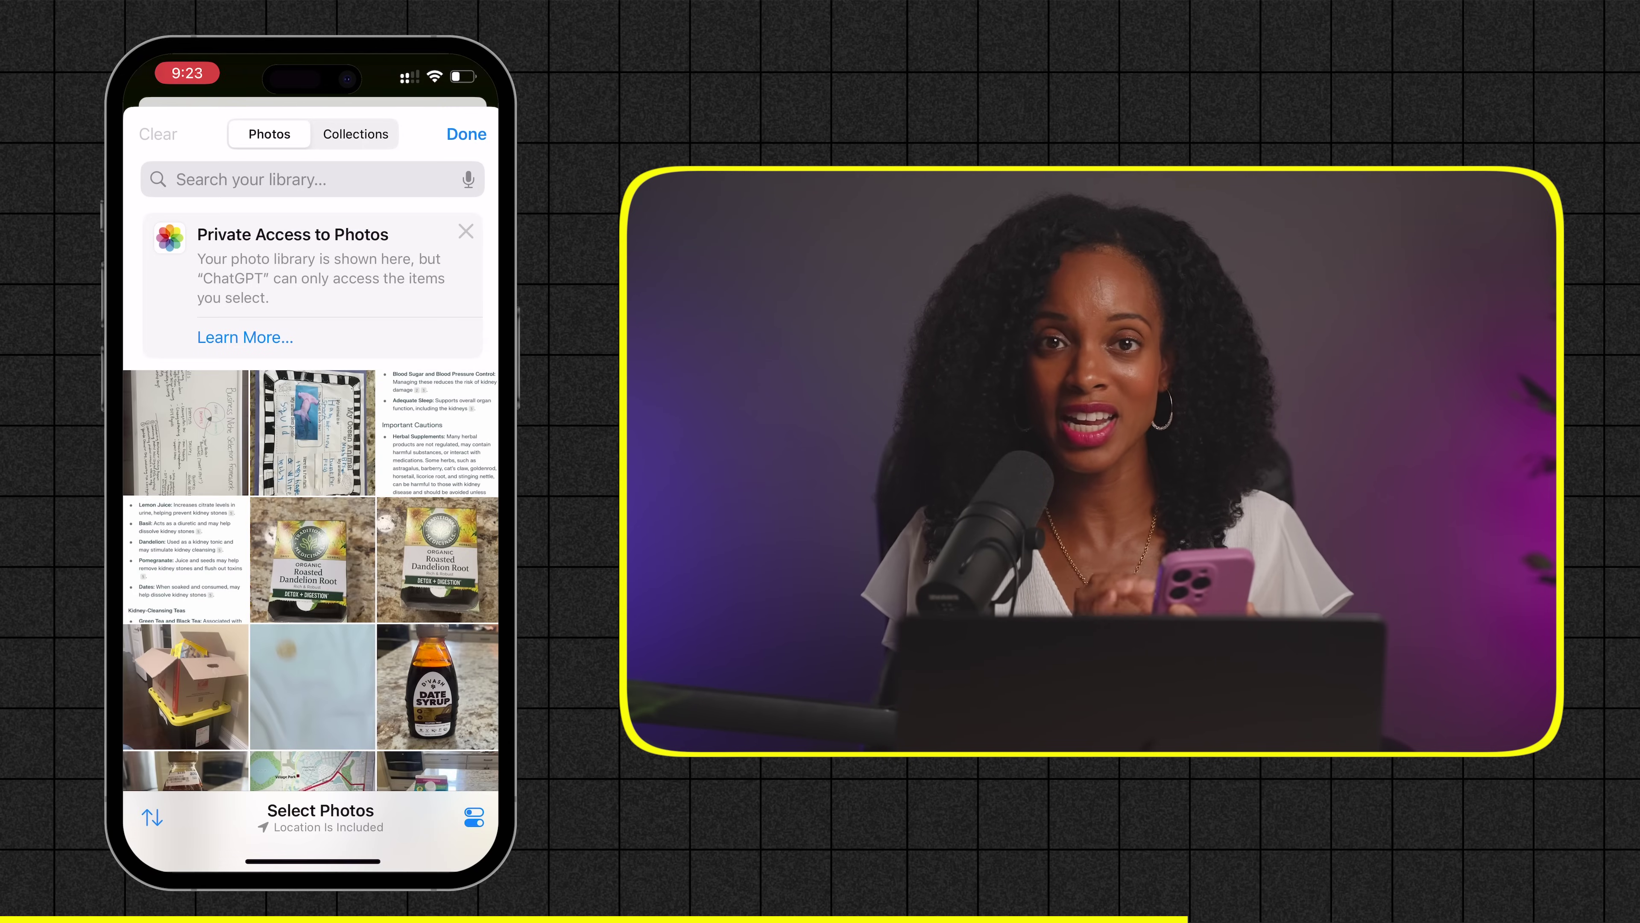
{"action": "left_click", "coordinate": [186, 433]}
{"action": "left_click", "coordinate": [467, 134]}
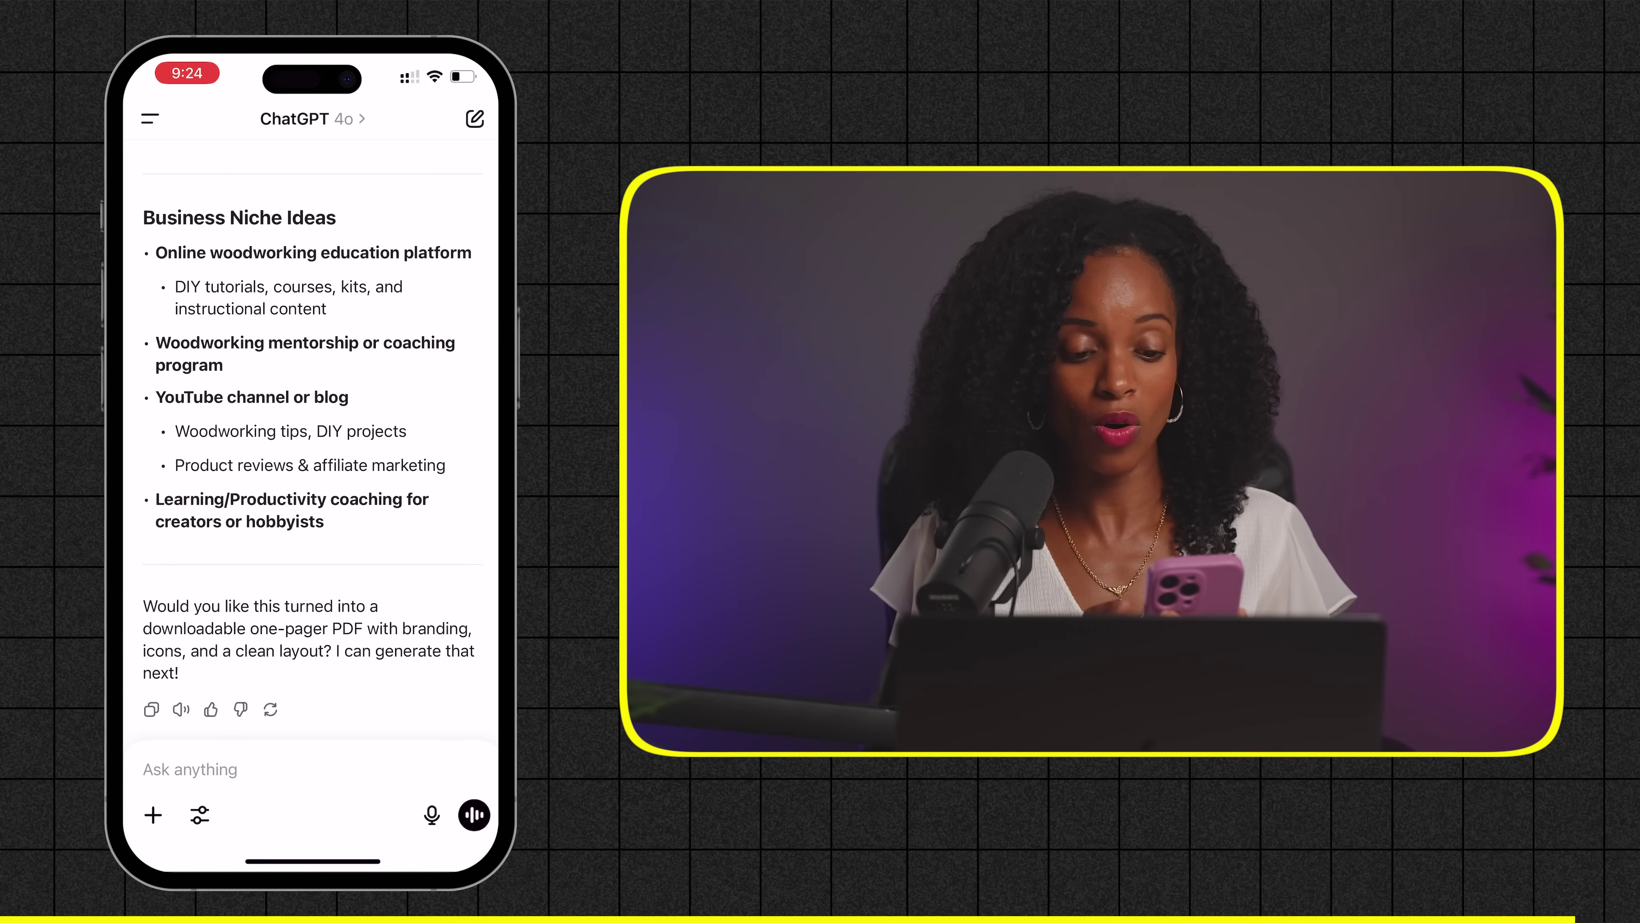
{"action": "scroll", "coordinate": [312, 440], "scroll_direction": "up", "scroll_amount": 15}
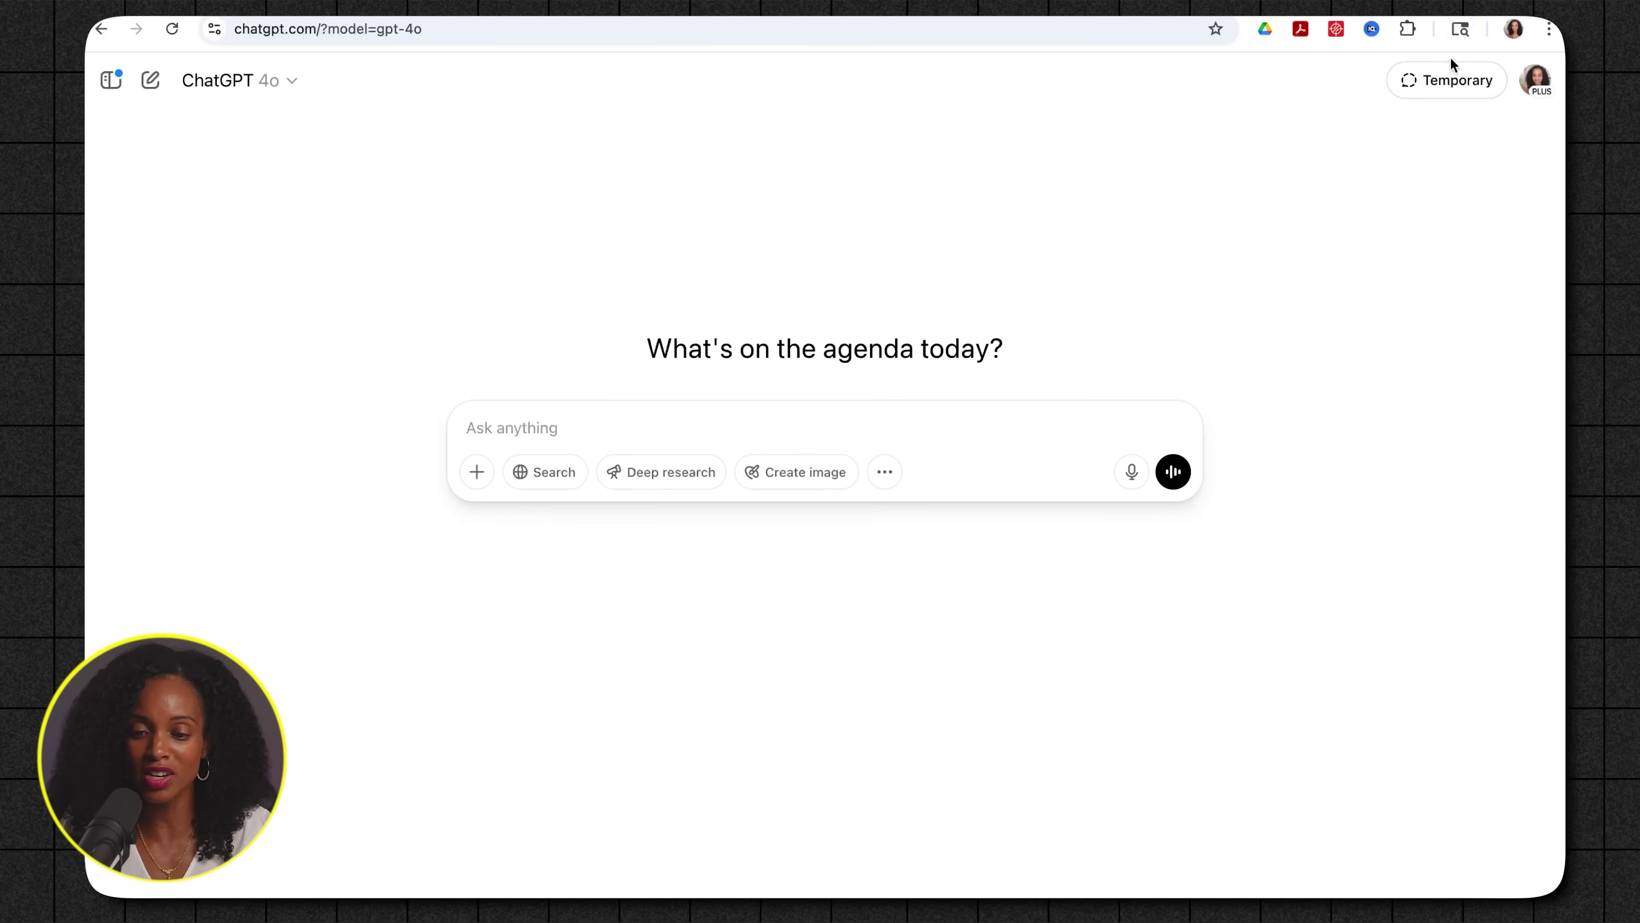
Step: Paste the supplements-for-sleep-and-aches prompt into a temporary chat, read the reply, then start a regular chat
{"action": "left_click", "coordinate": [1452, 91]}
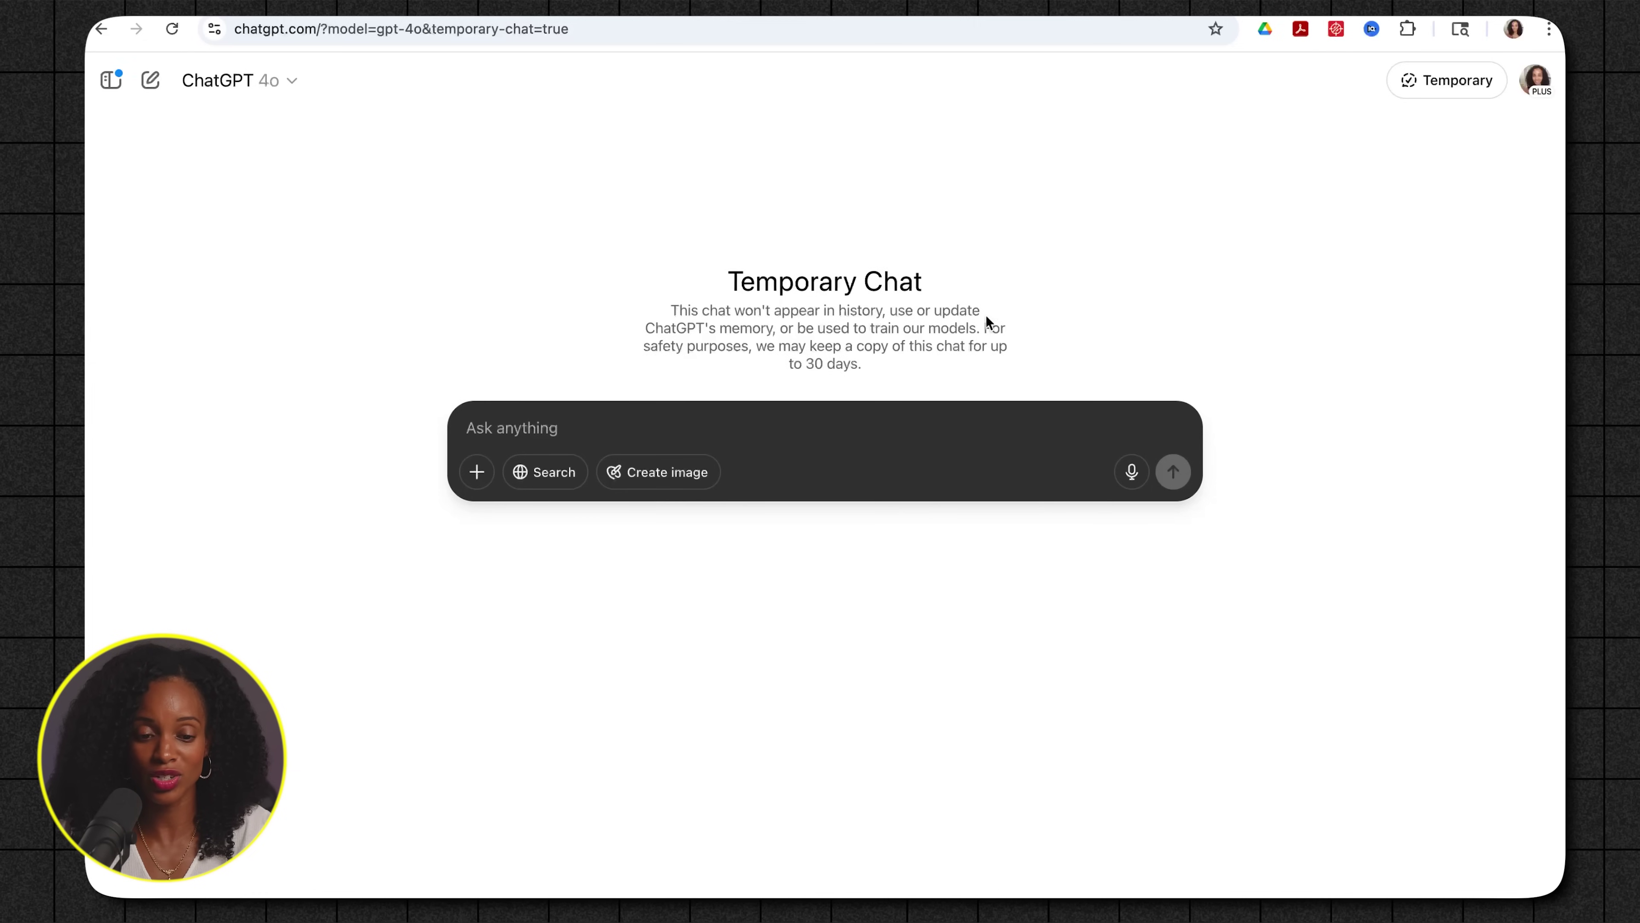
{"action": "type", "text": "I am working on improving my health and I'm dealing with a few issues that I would like to find natural supplements to help with. I'm not sleeping well, and I'm experiencing some aches and pains."}
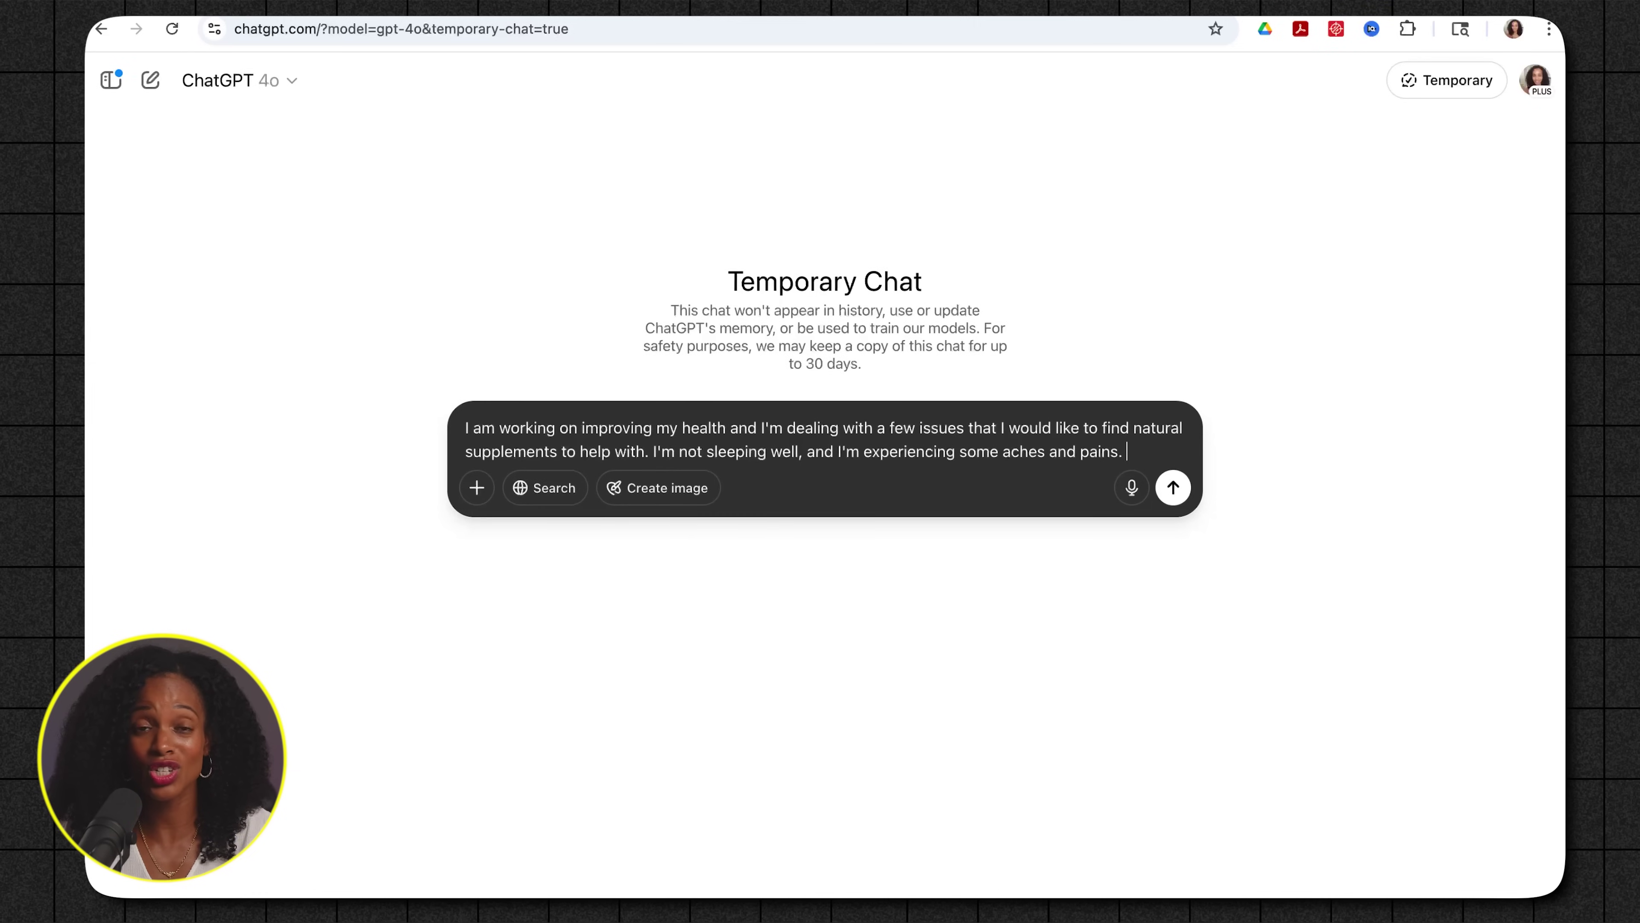
{"action": "key", "text": "Return"}
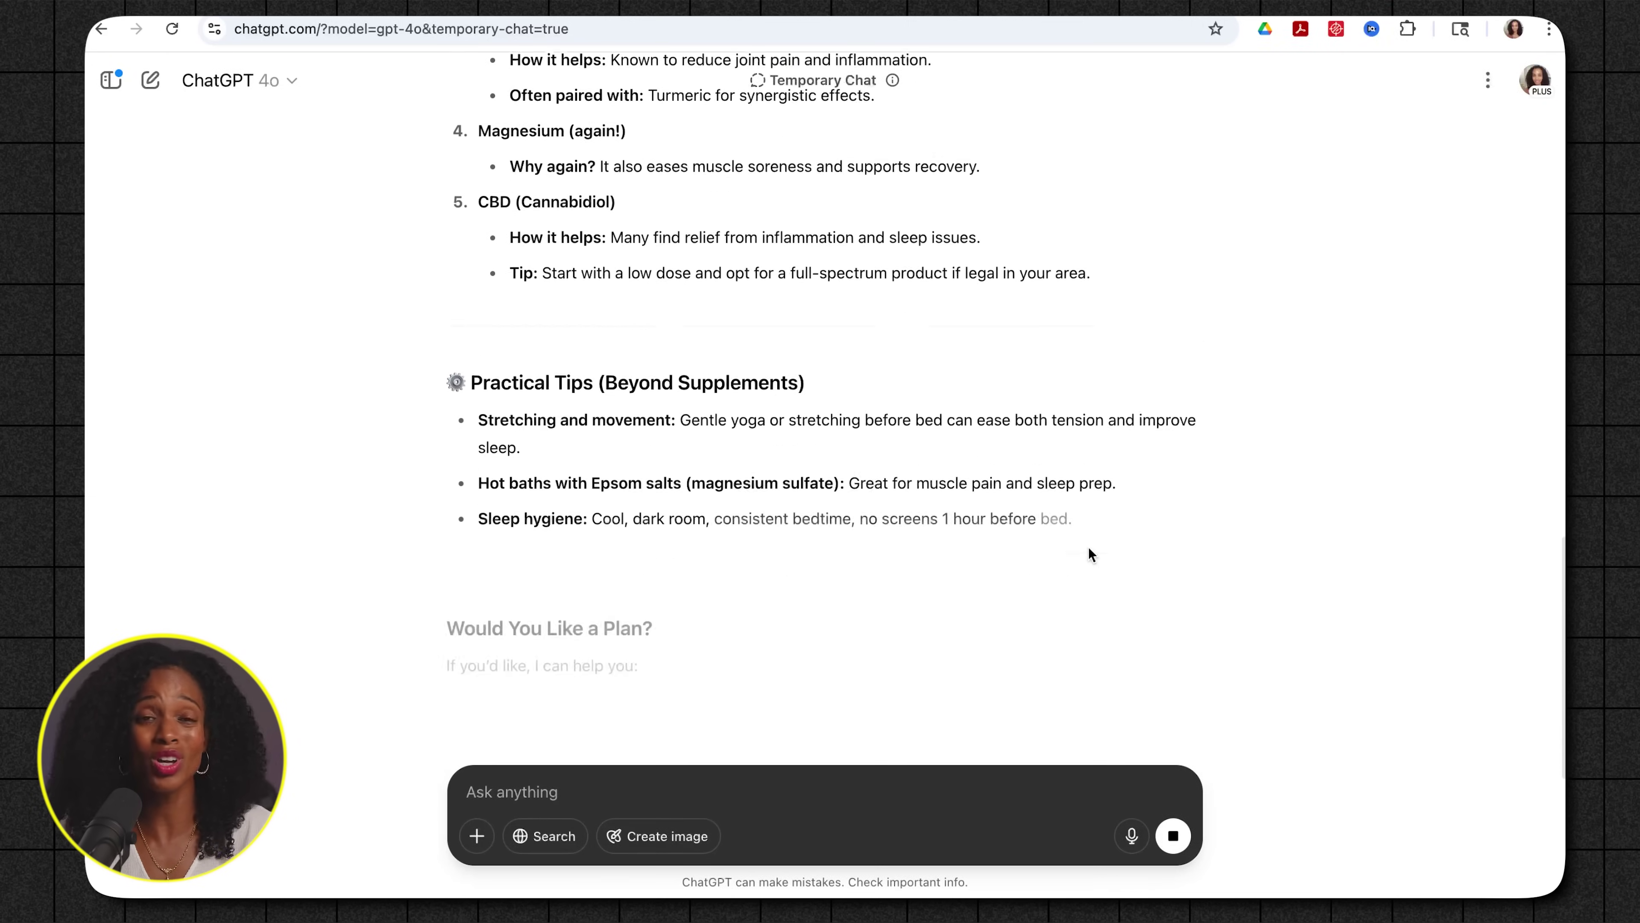
{"action": "scroll", "coordinate": [955, 506], "scroll_direction": "up", "scroll_amount": 15}
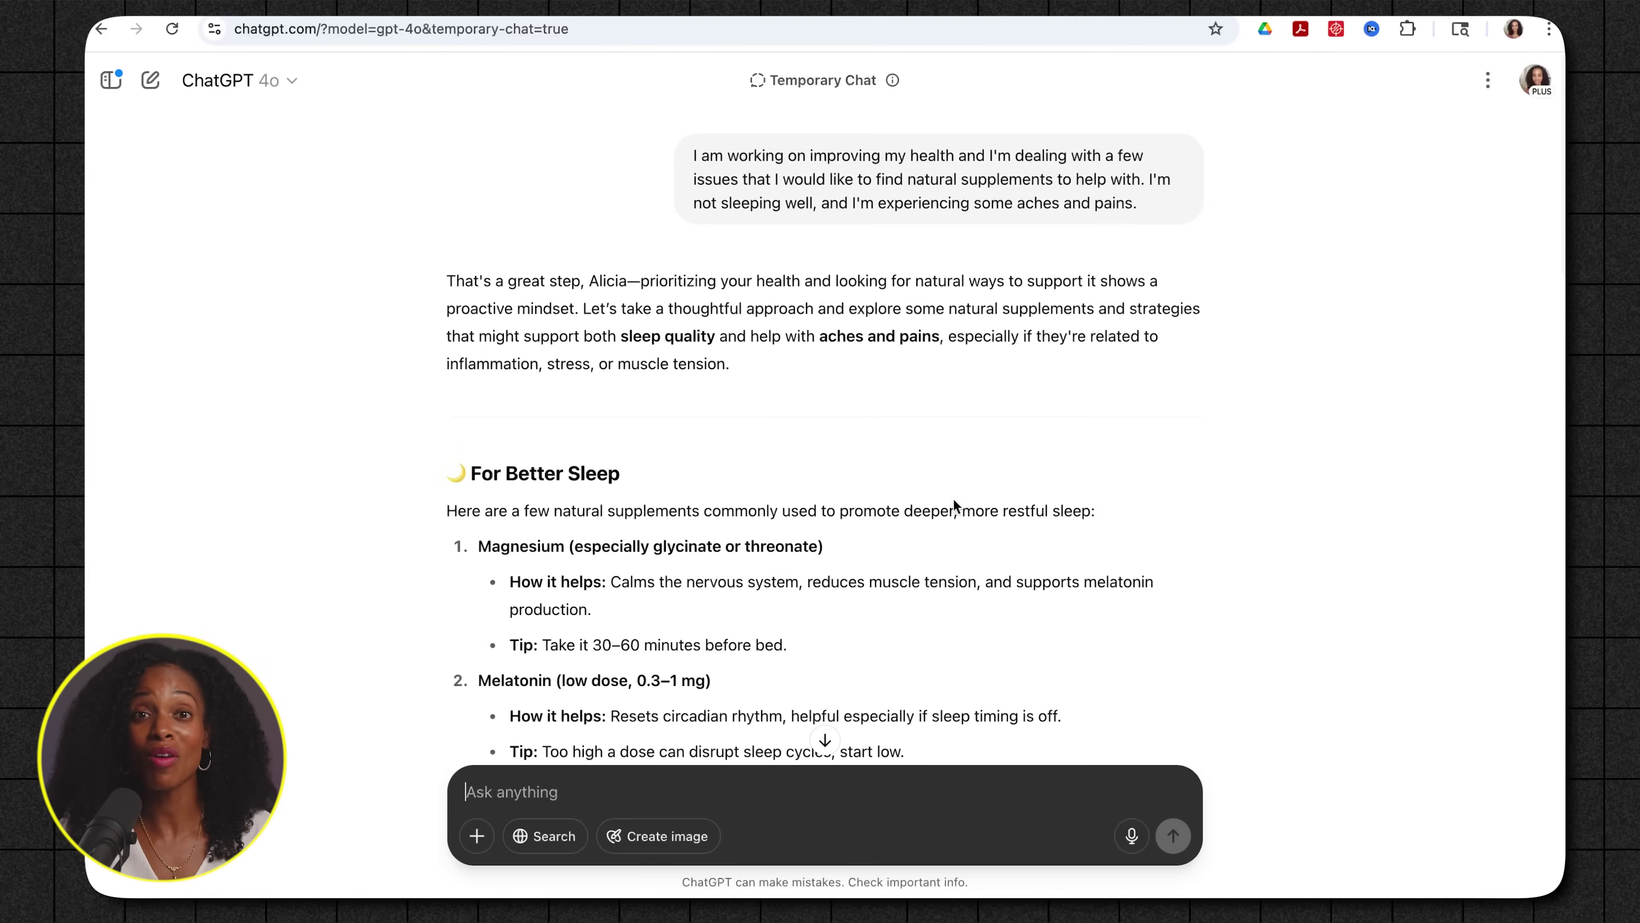
{"action": "left_click", "coordinate": [152, 84]}
{"action": "left_click", "coordinate": [110, 79]}
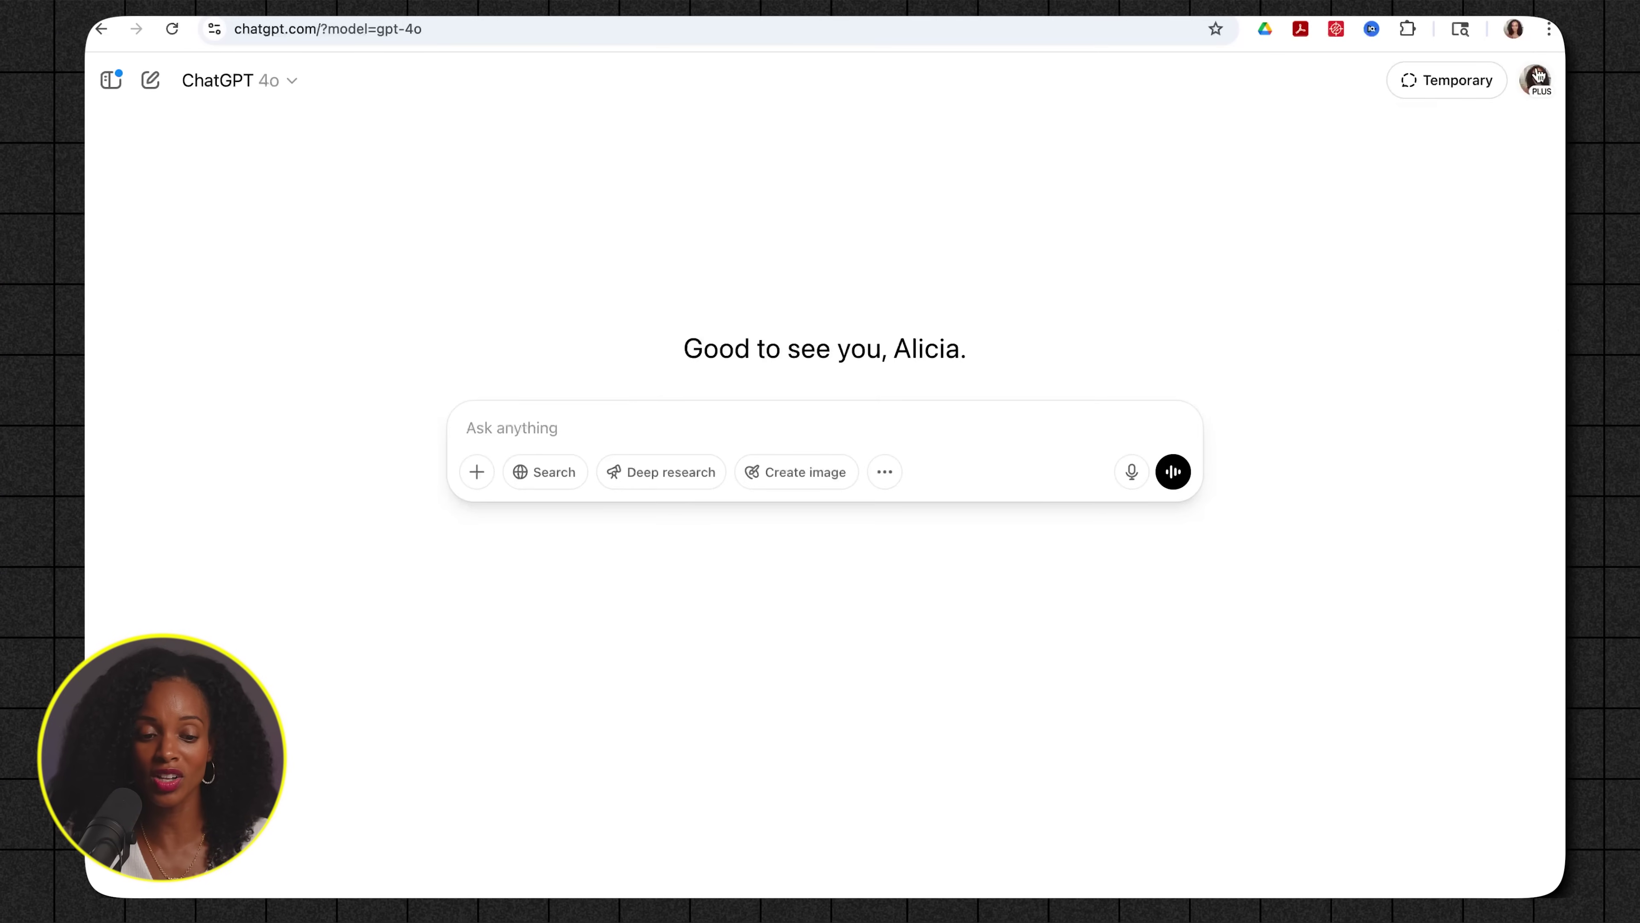
Step: Turn off 'Improve the model for everyone' under Settings > Data controls
{"action": "left_click", "coordinate": [1538, 78]}
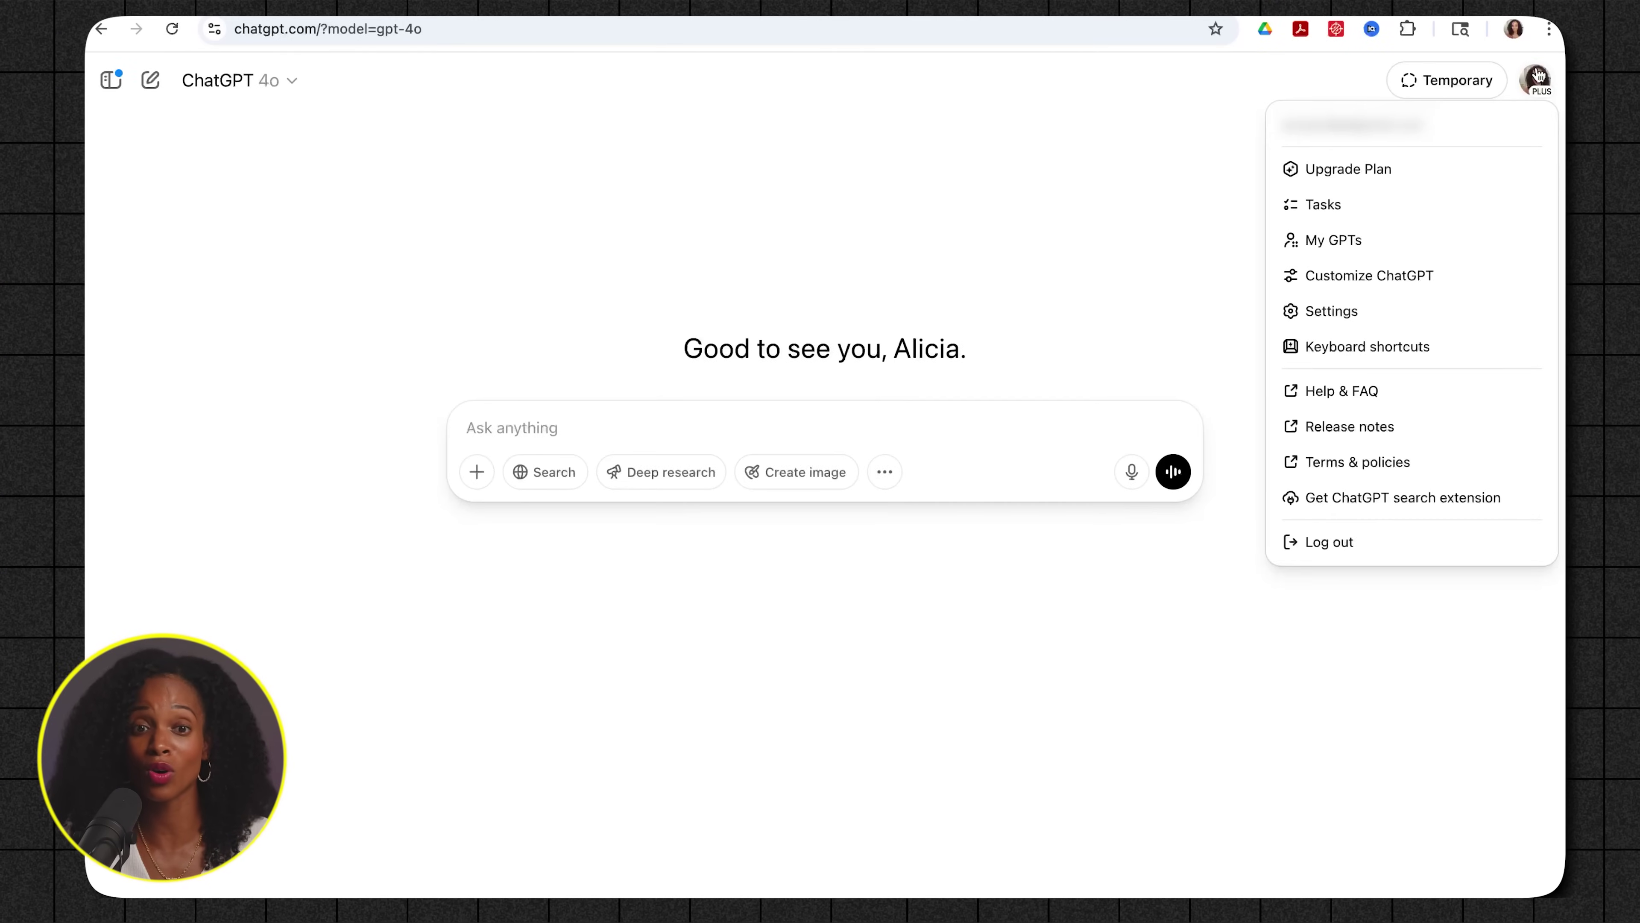
{"action": "left_click", "coordinate": [1393, 311]}
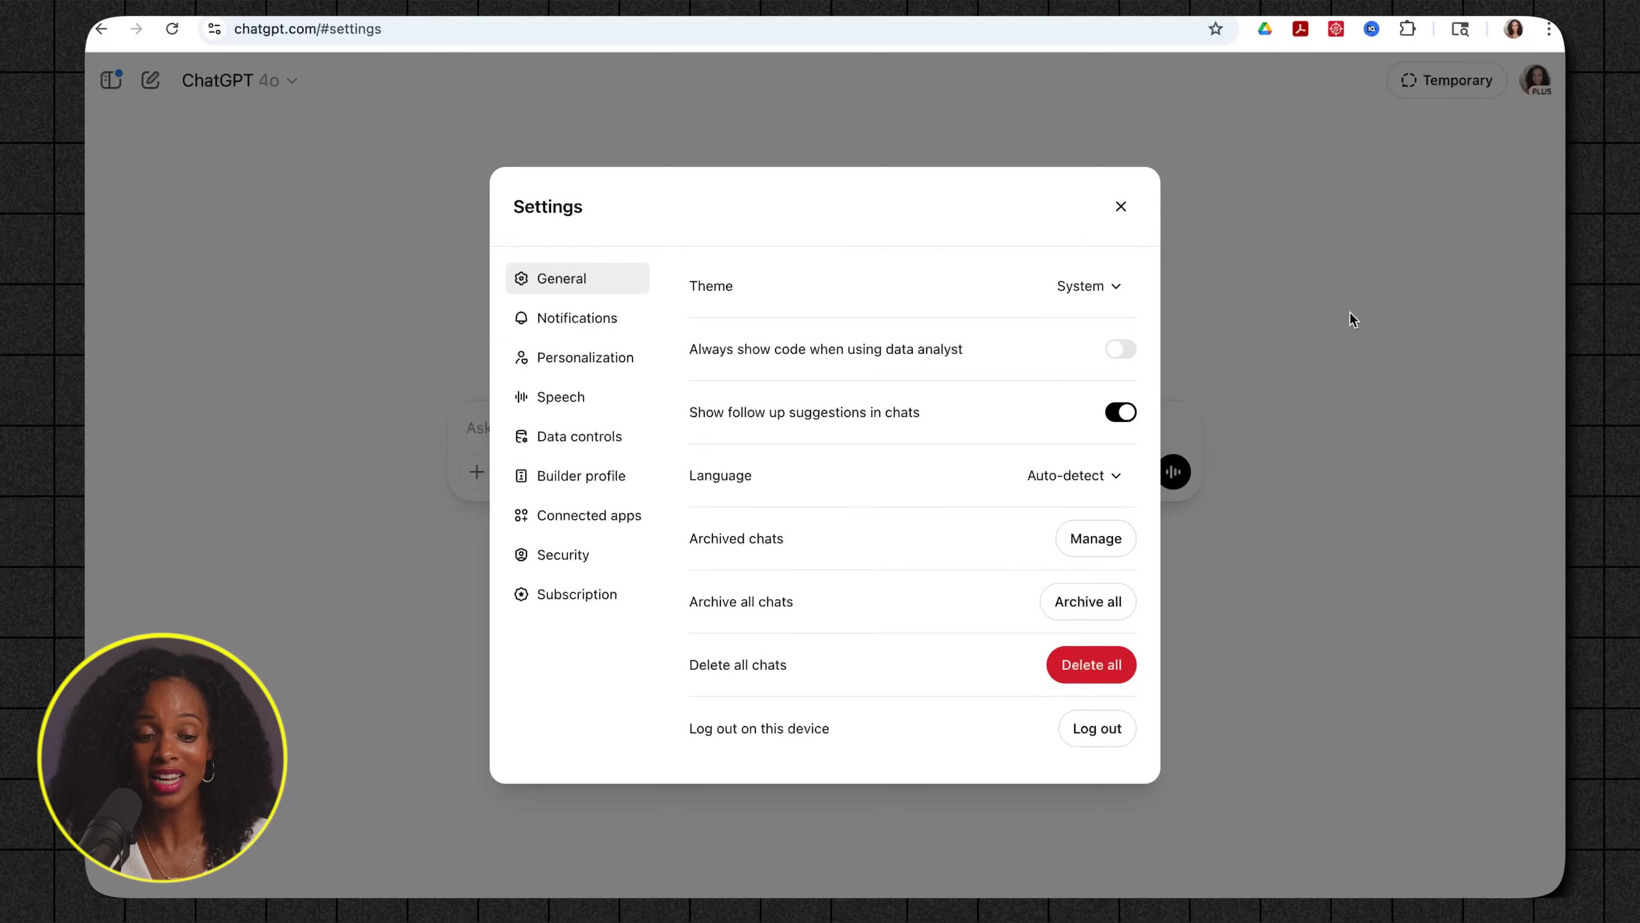
{"action": "left_click", "coordinate": [613, 442]}
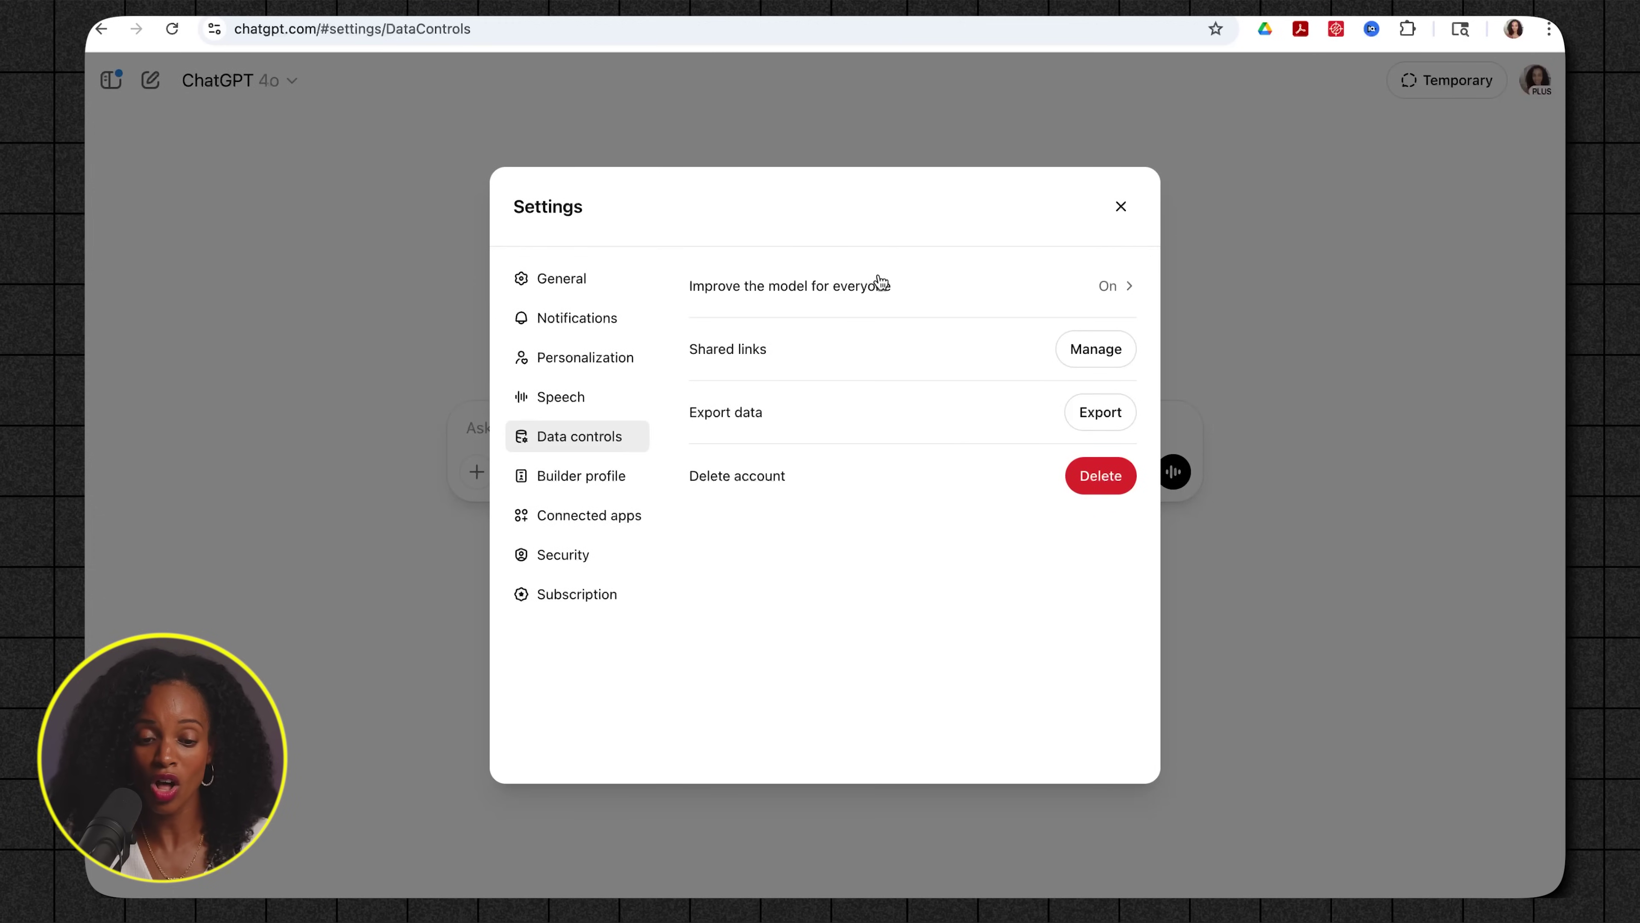
{"action": "left_click", "coordinate": [1113, 289]}
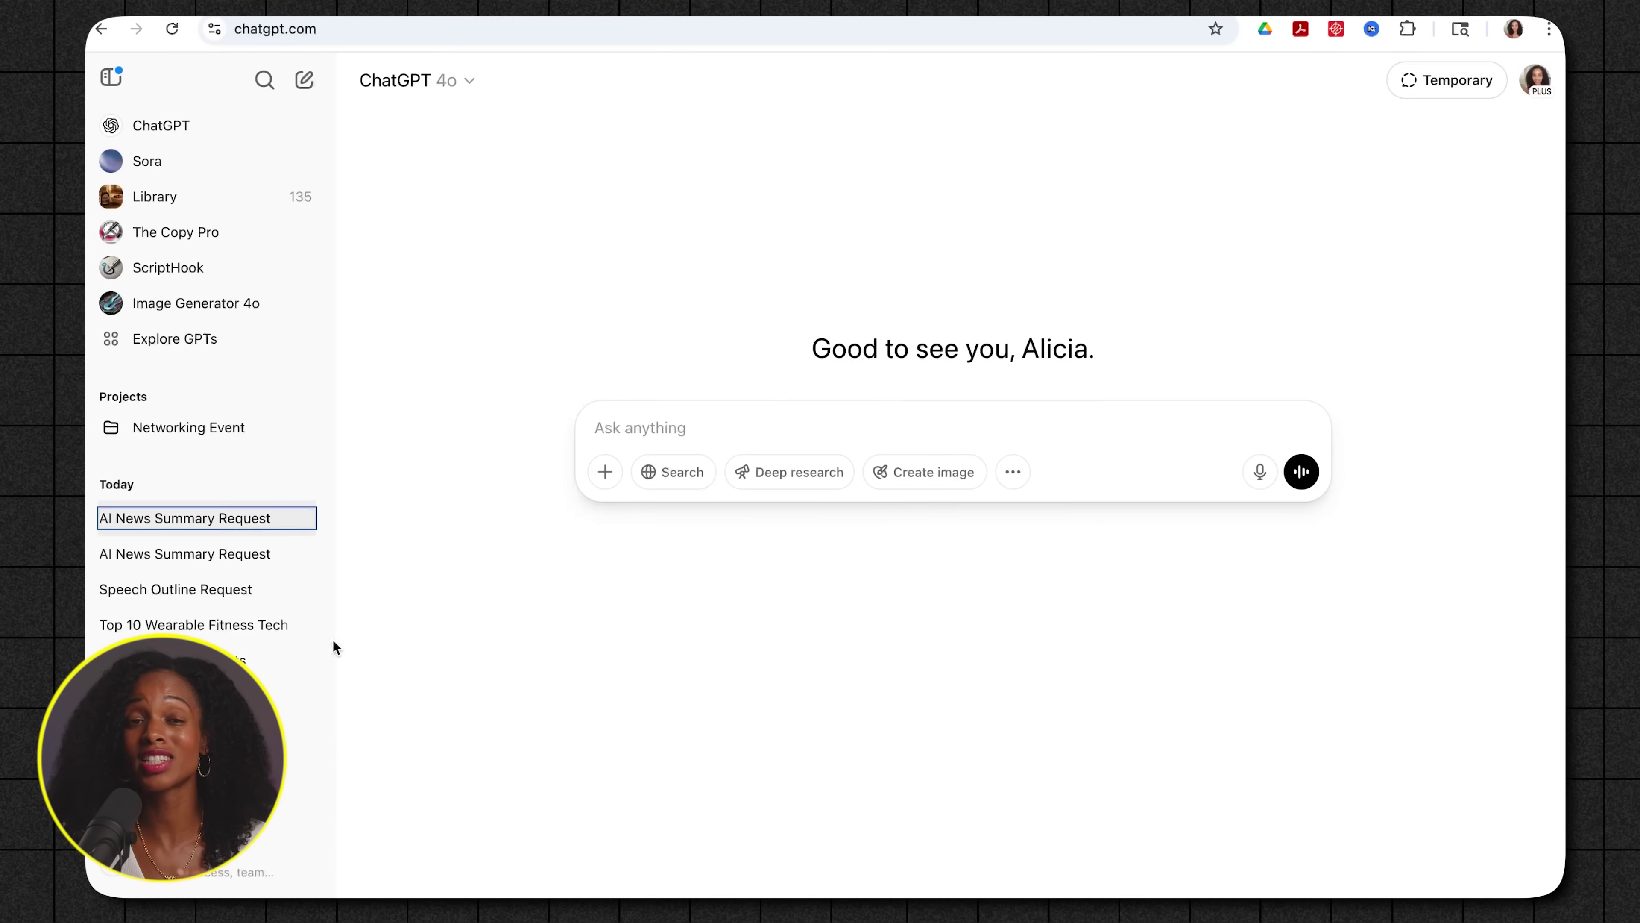
Step: Rename the AI news chat to 'Scheduled Task For AI News'
{"action": "type", "text": "Scheduled Taskf"}
{"action": "key", "text": "BackSpace"}
{"action": "key", "text": "BackSpace"}
{"action": "type", "text": "For AI News"}
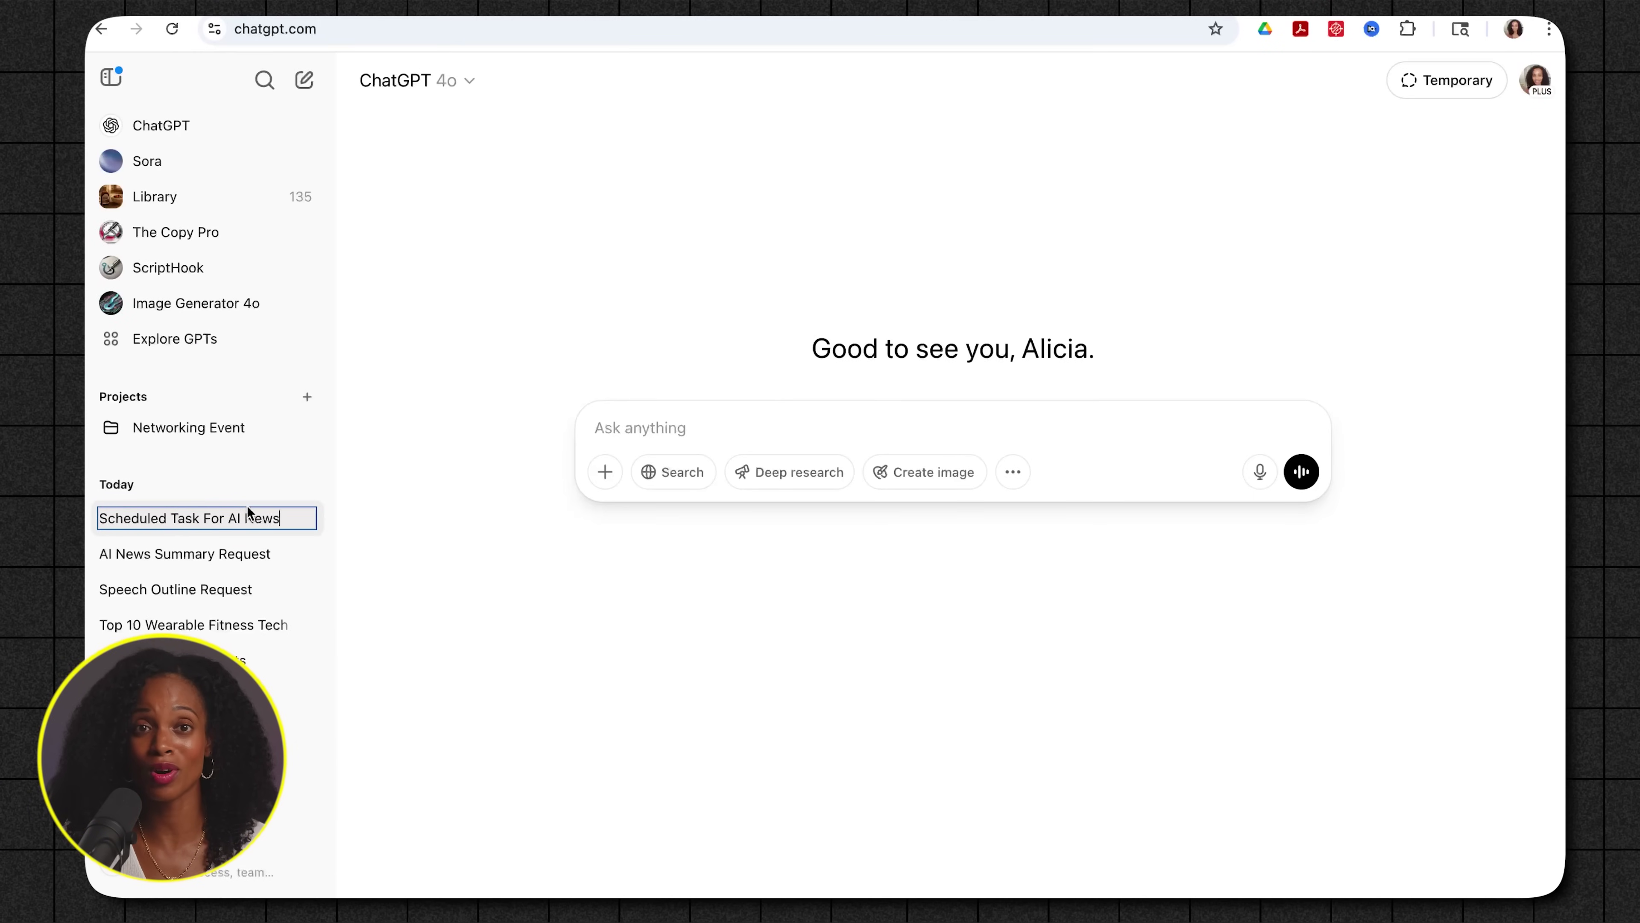
{"action": "key", "text": "Return"}
Step: Search chats for 'wearable fitness tech' and open the Top Wearable Fitness Tech conversation
{"action": "left_click", "coordinate": [264, 79]}
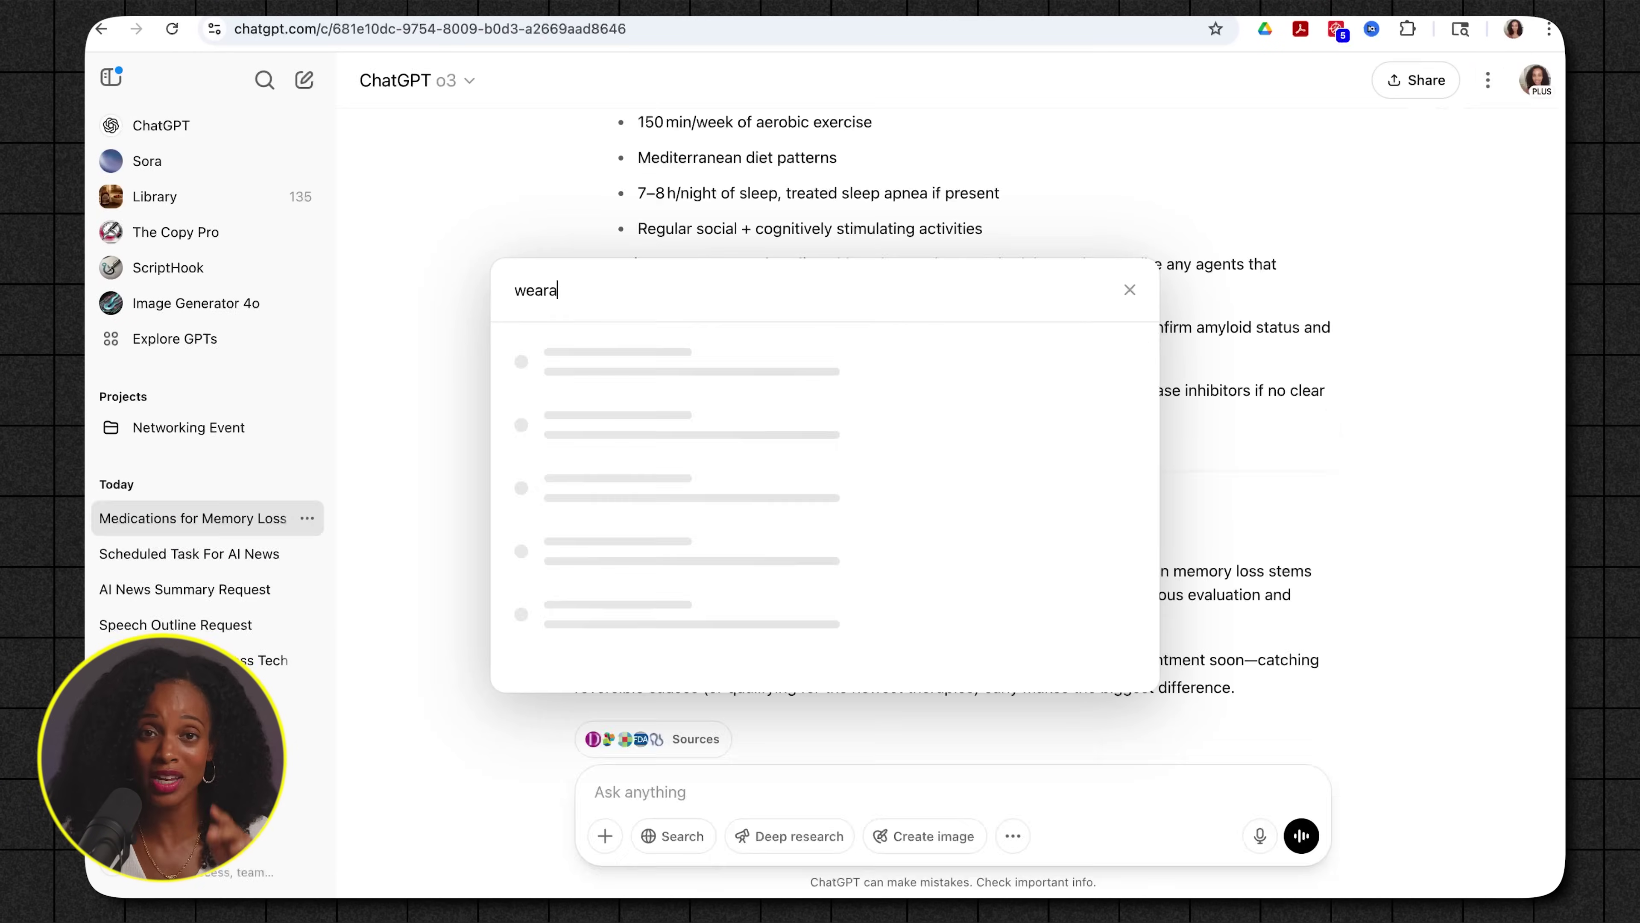
{"action": "type", "text": "wearabl"}
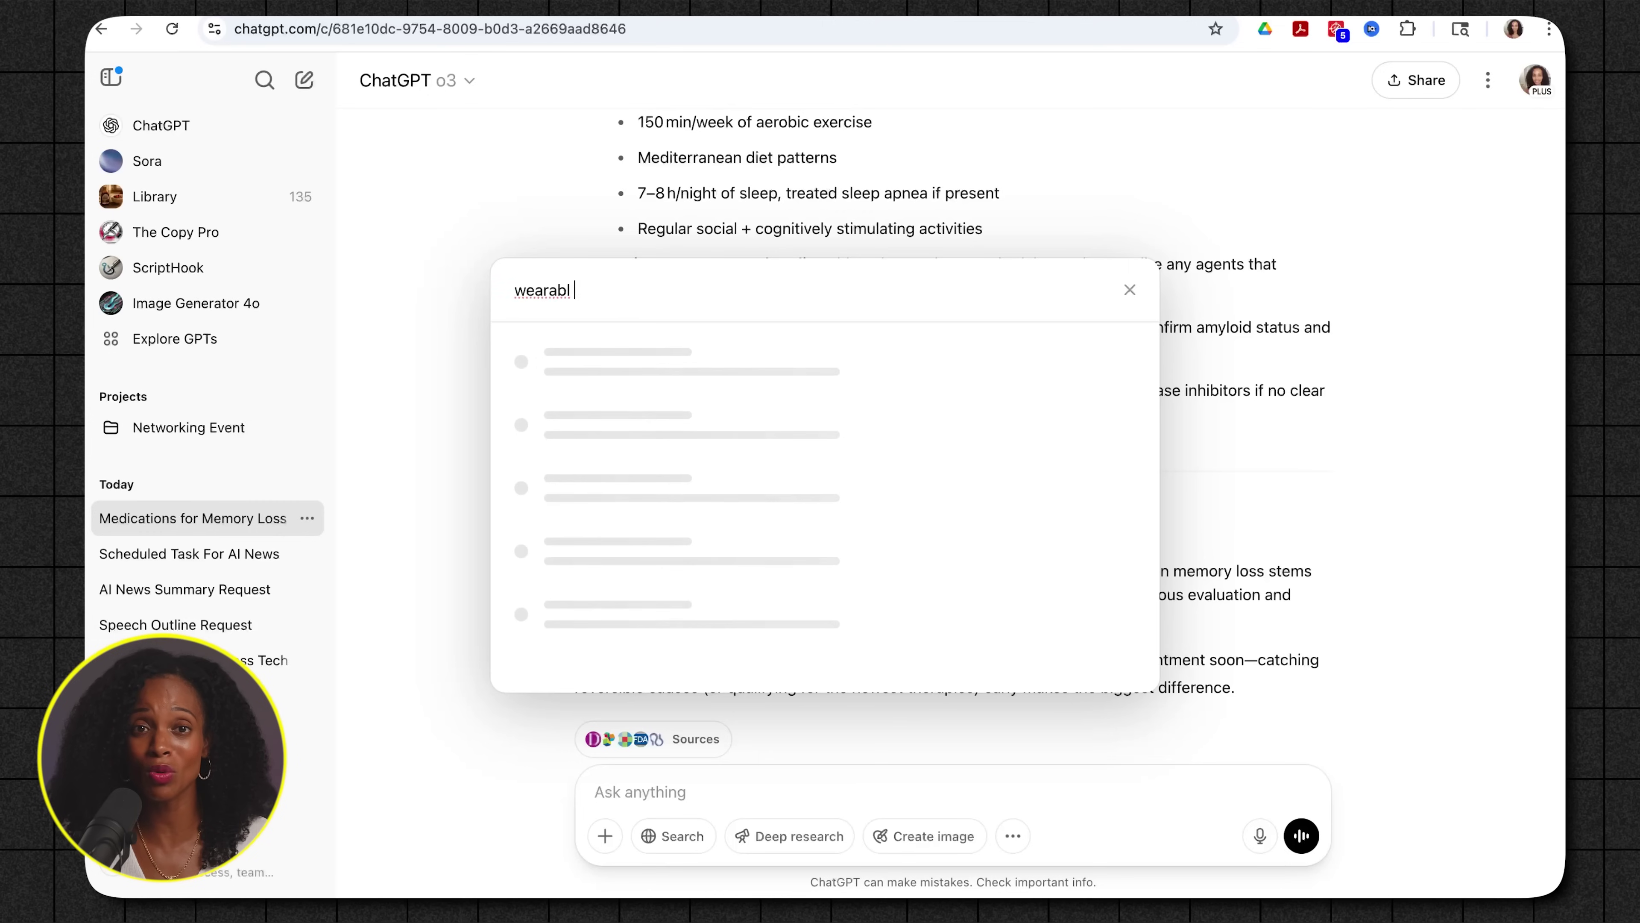
{"action": "type", "text": "e fitness tech"}
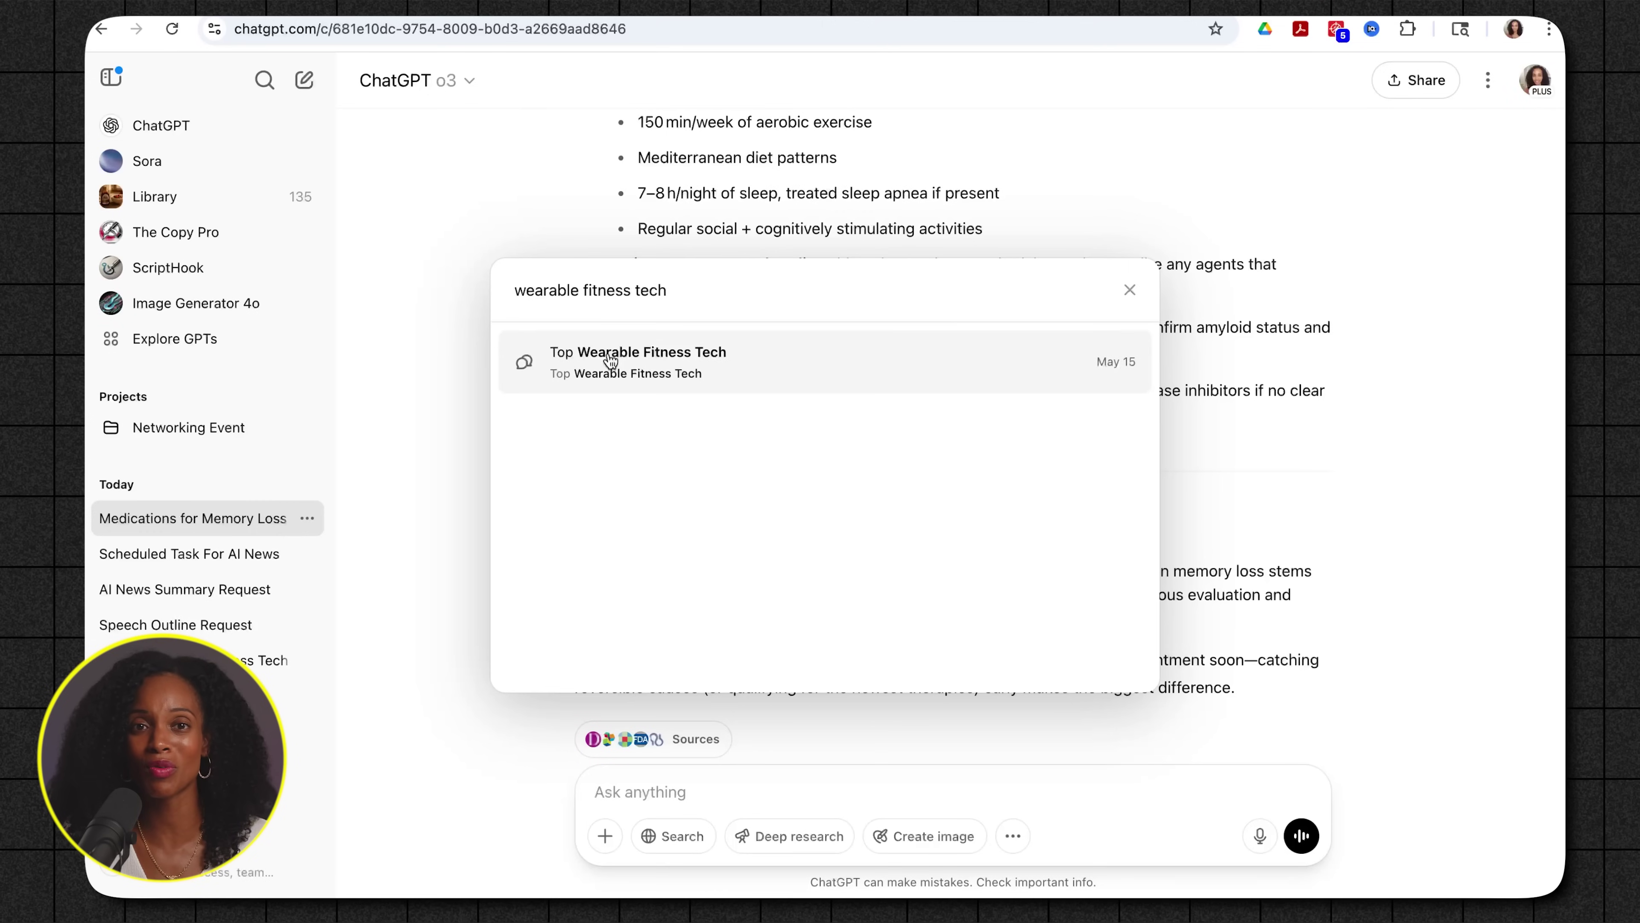
{"action": "left_click", "coordinate": [610, 361]}
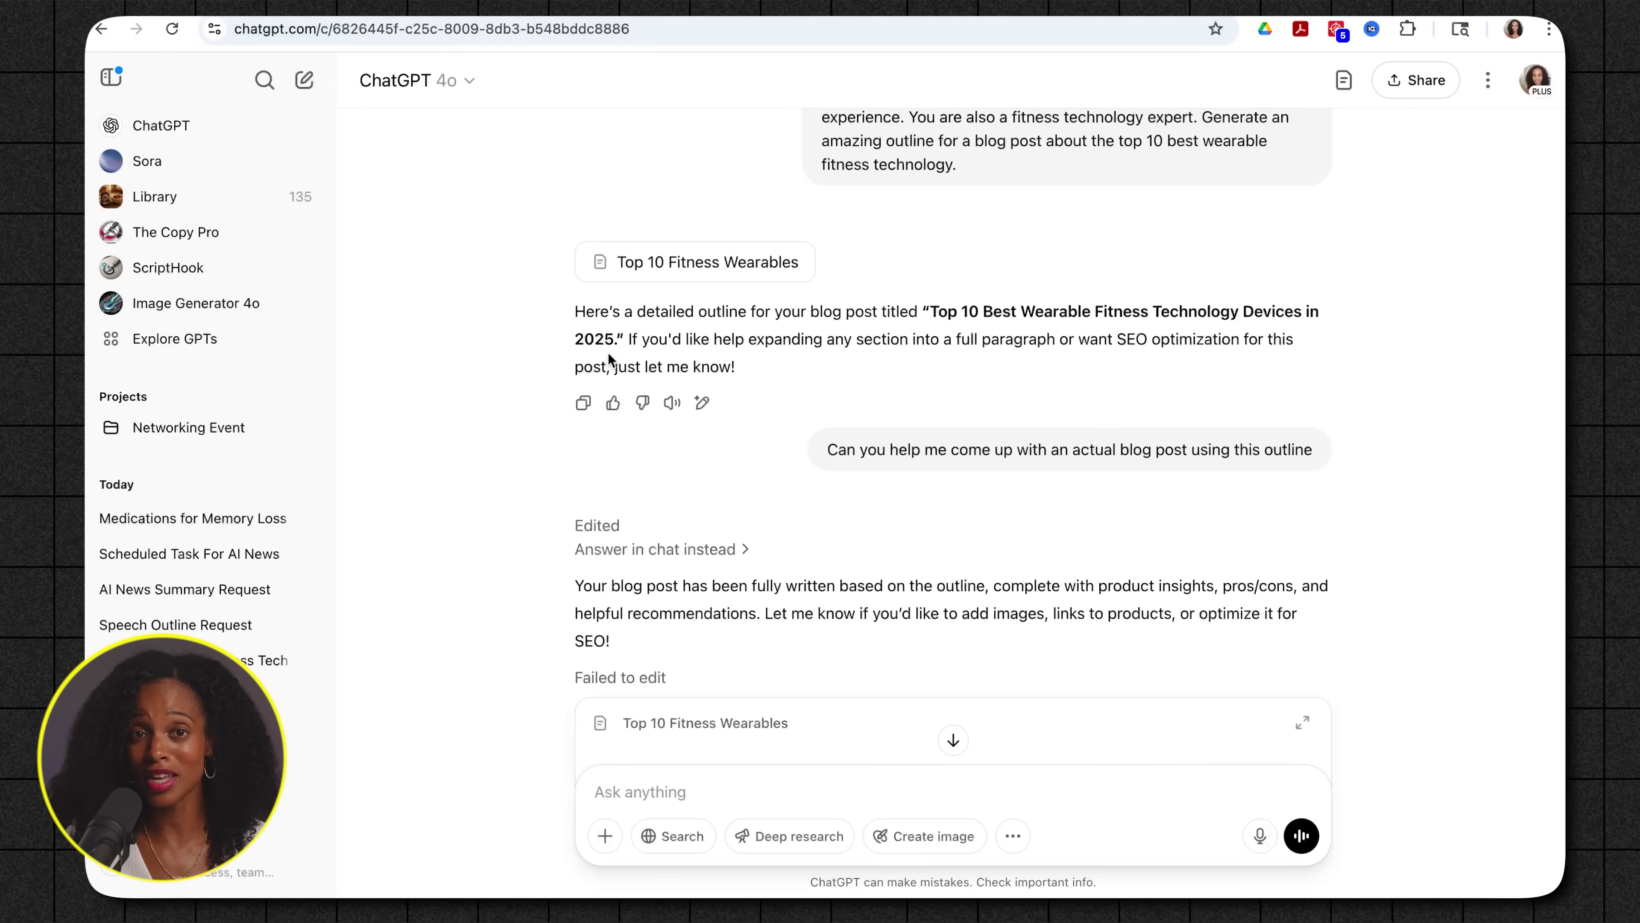
{"action": "scroll", "coordinate": [1098, 388], "scroll_direction": "up", "scroll_amount": 2}
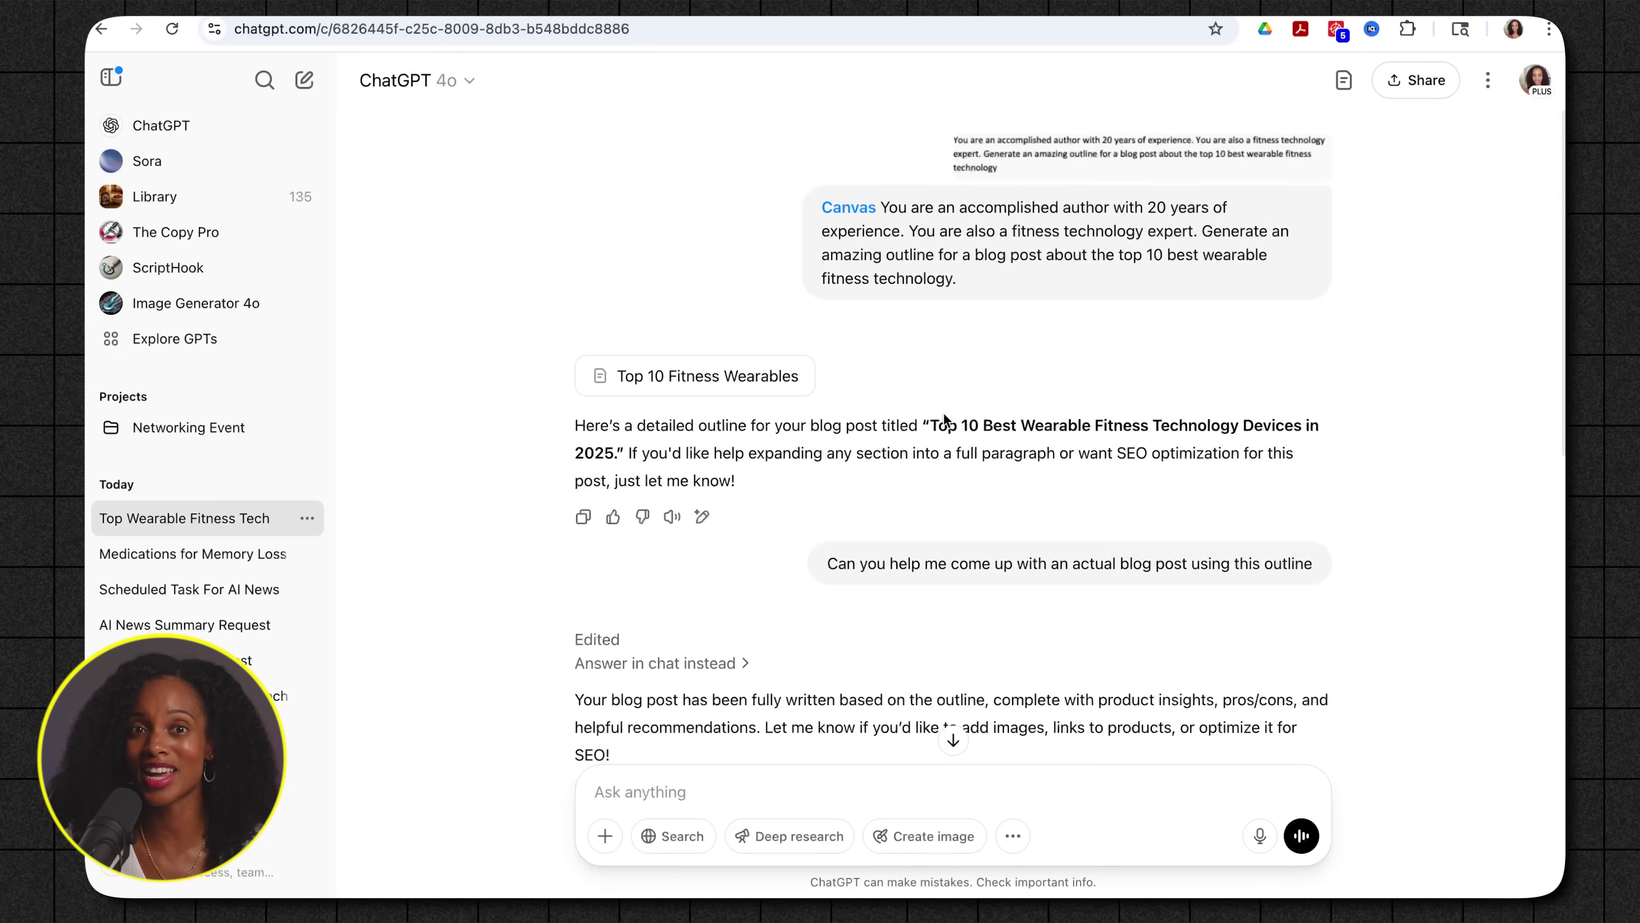